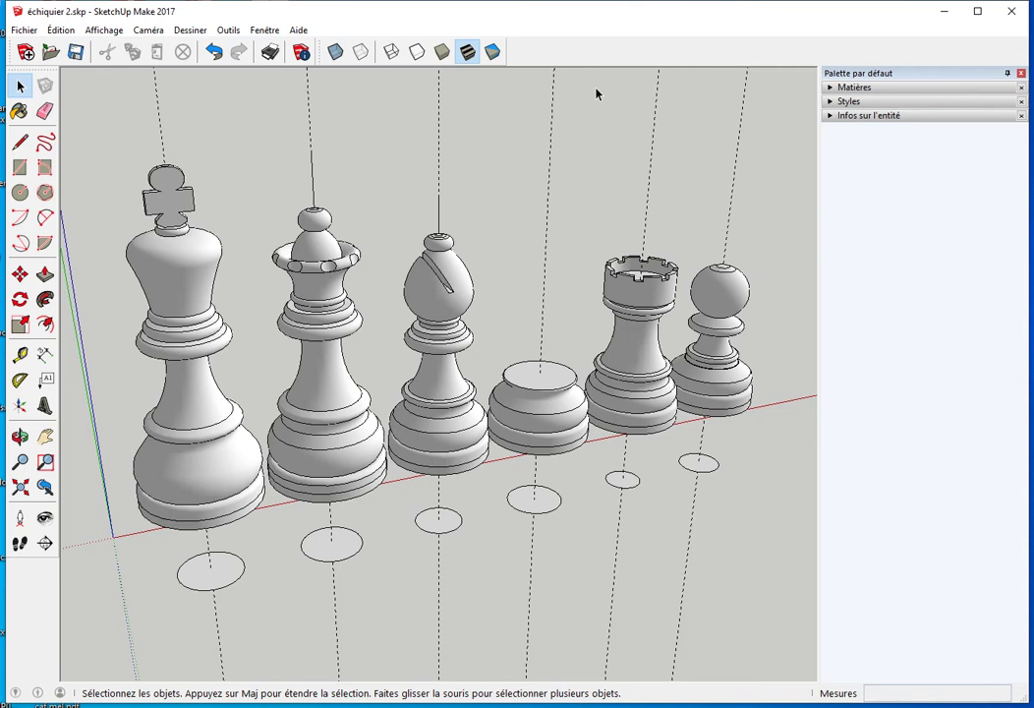
Reveal all hidden geometry via Édition > Révéler > Tout and orbit to a frontal view
{"action": "left_click", "coordinate": [72, 35]}
{"action": "mouse_move", "coordinate": [167, 242]}
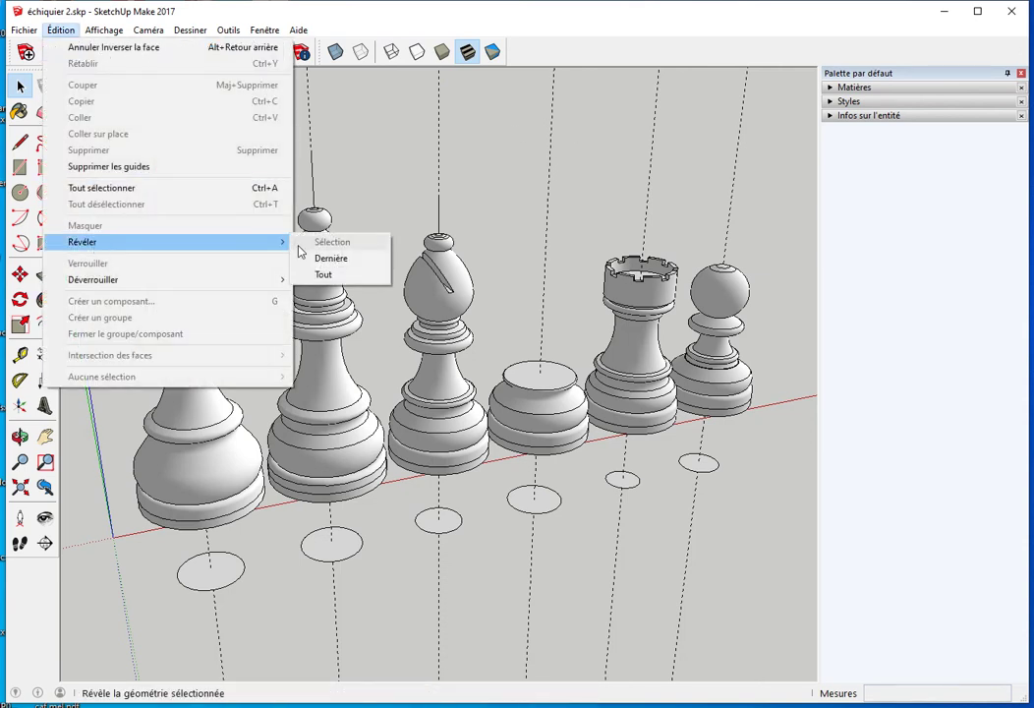
{"action": "left_click", "coordinate": [324, 275]}
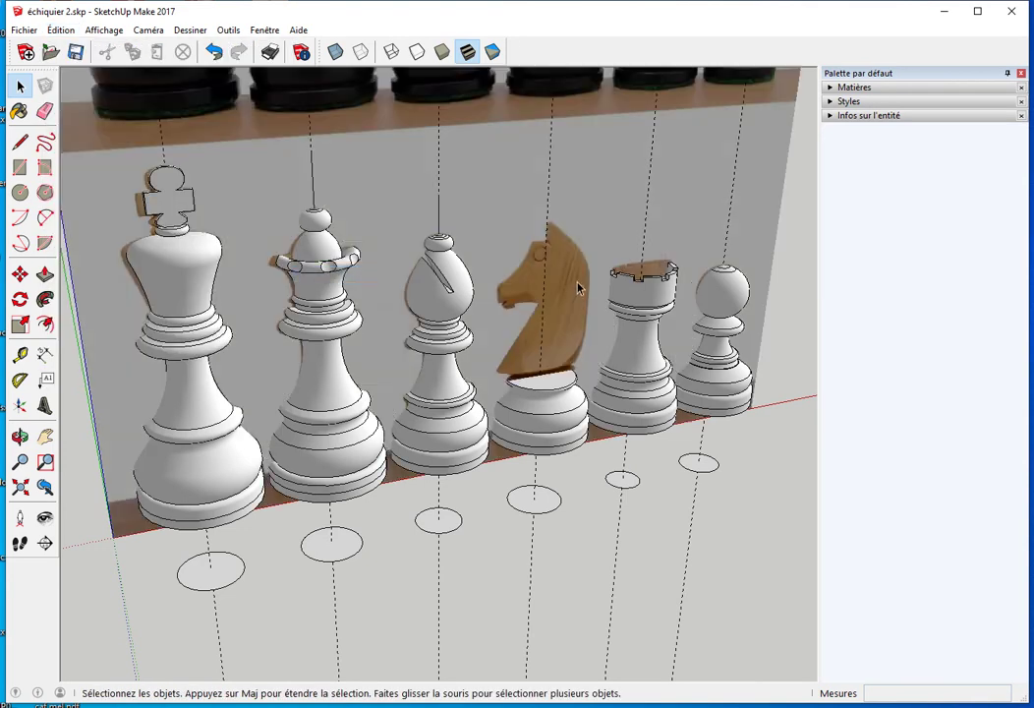
{"action": "middle_click_drag", "start_coordinate": [577, 314], "coordinate": [483, 349]}
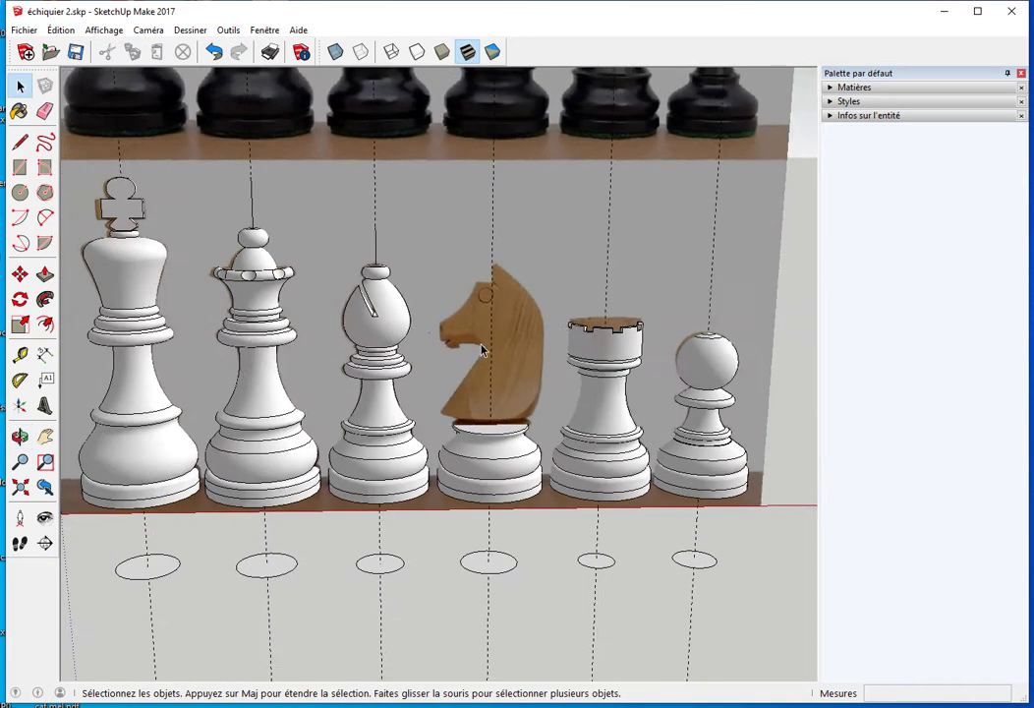
{"action": "scroll", "coordinate": [483, 349], "scroll_direction": "up", "scroll_amount": 3}
{"action": "scroll", "coordinate": [529, 390], "scroll_direction": "up", "scroll_amount": 2}
Orbit and zoom in close on the wooden knight reference photo
{"action": "mouse_move", "coordinate": [538, 399]}
{"action": "middle_mouse_down"}
{"action": "mouse_move", "coordinate": [485, 314]}
{"action": "mouse_move", "coordinate": [478, 273]}
{"action": "mouse_move", "coordinate": [472, 283]}
{"action": "mouse_move", "coordinate": [531, 238]}
{"action": "mouse_move", "coordinate": [503, 259]}
{"action": "middle_mouse_up"}
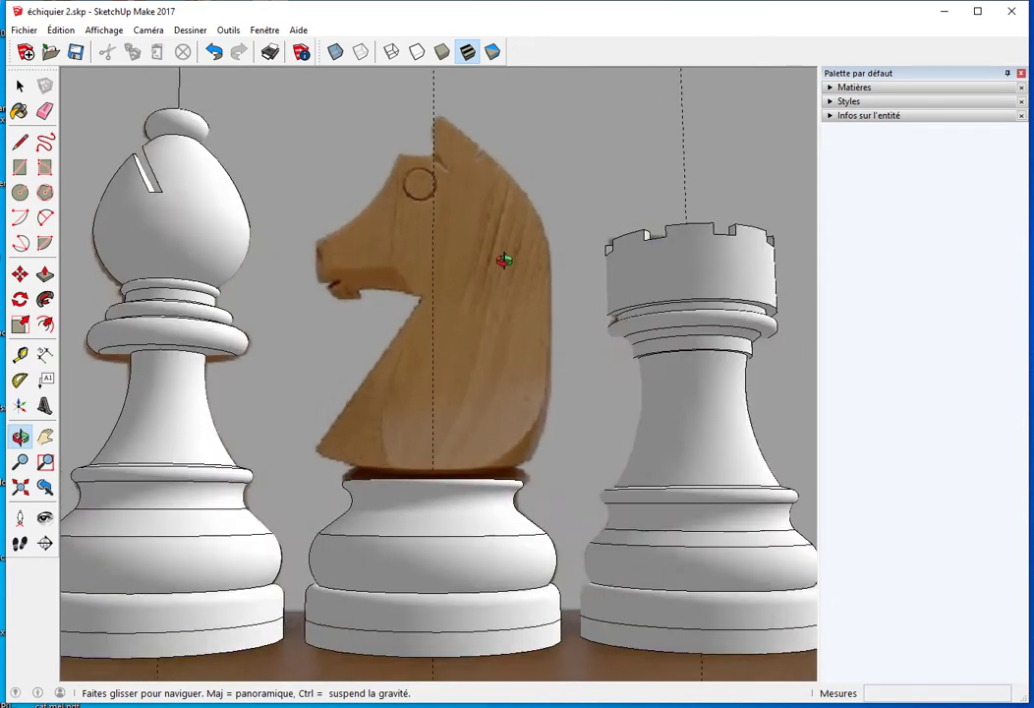
{"action": "key", "text": "space"}
{"action": "scroll", "coordinate": [402, 503], "scroll_direction": "up", "scroll_amount": 2}
{"action": "scroll", "coordinate": [402, 505], "scroll_direction": "up", "scroll_amount": 2}
{"action": "mouse_move", "coordinate": [402, 505]}
{"action": "middle_mouse_down"}
{"action": "mouse_move", "coordinate": [402, 454]}
{"action": "mouse_move", "coordinate": [350, 496]}
{"action": "mouse_move", "coordinate": [358, 532]}
{"action": "mouse_move", "coordinate": [399, 563]}
{"action": "middle_mouse_up"}
{"action": "scroll", "coordinate": [423, 558], "scroll_direction": "up", "scroll_amount": 1}
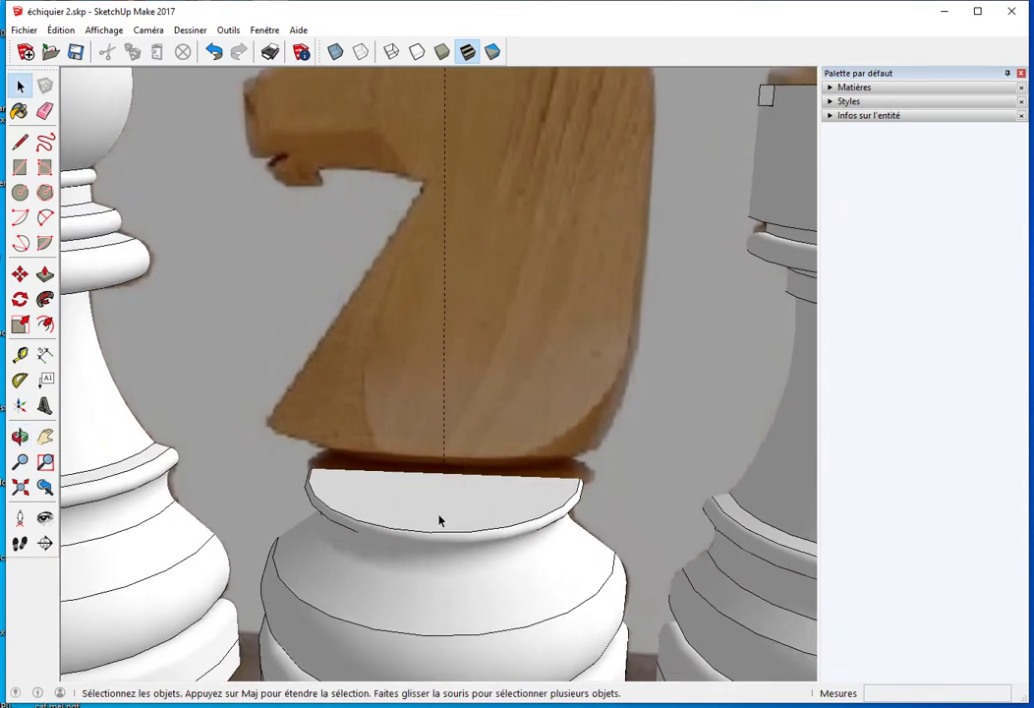
{"action": "scroll", "coordinate": [453, 532], "scroll_direction": "up", "scroll_amount": 2}
Draw a line across the top of the knight's base
{"action": "key", "text": "l"}
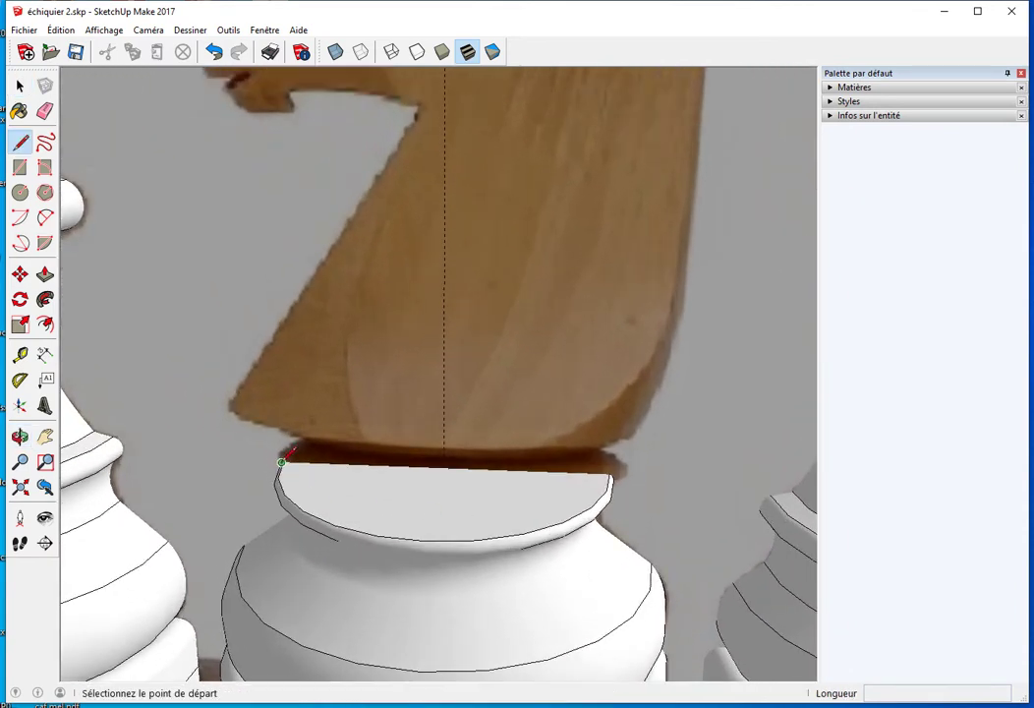
{"action": "left_click", "coordinate": [283, 459]}
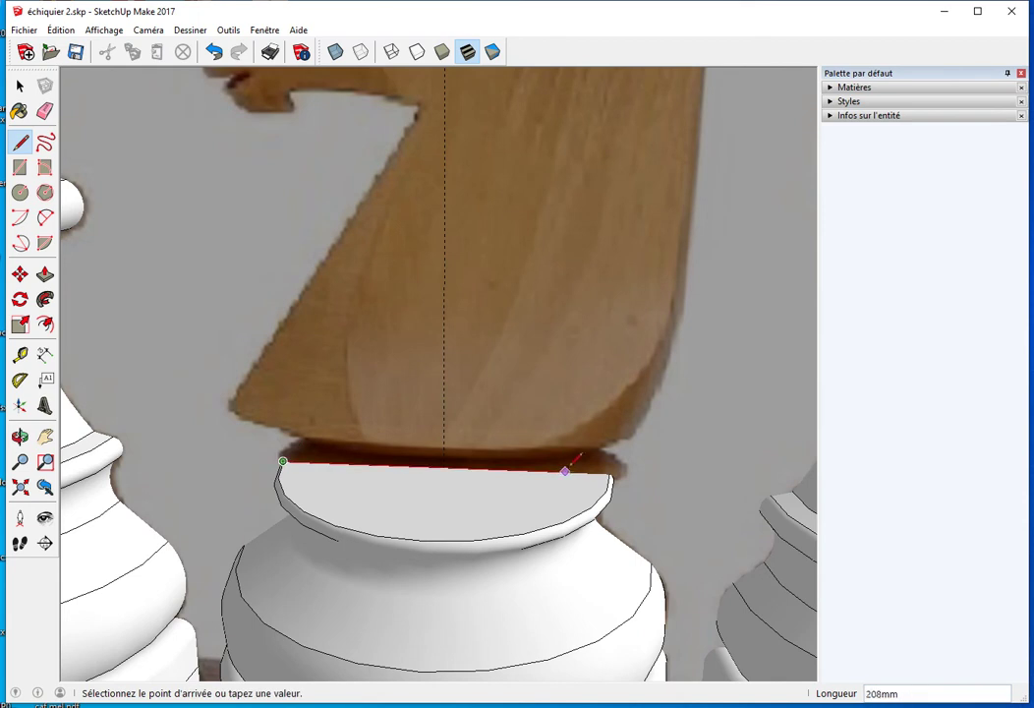
{"action": "left_click", "coordinate": [610, 473]}
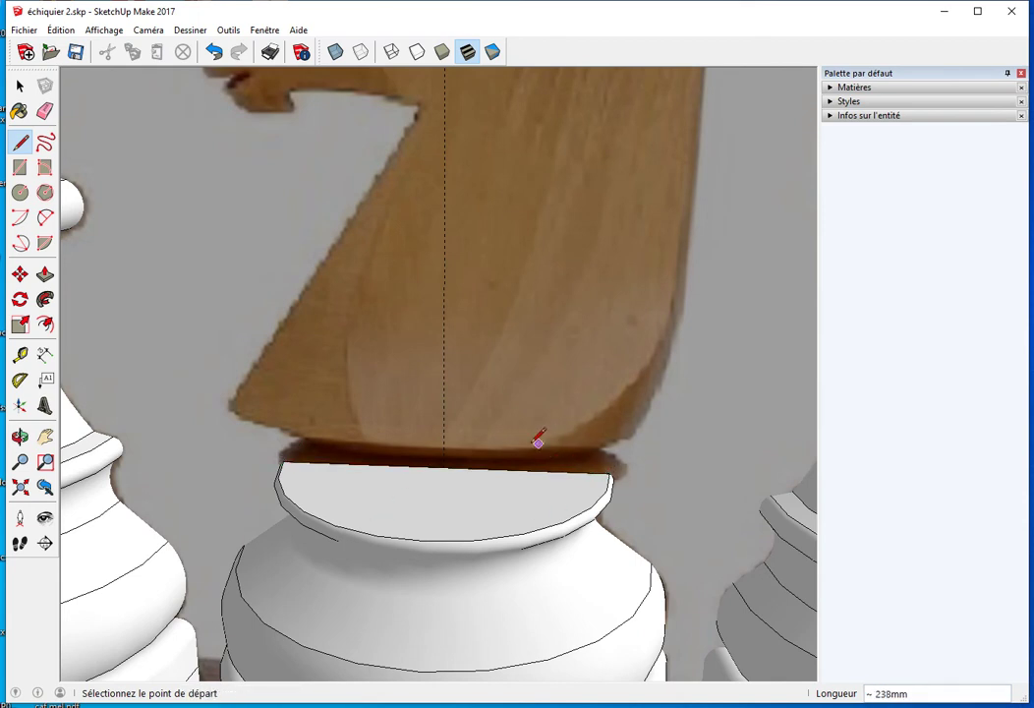
{"action": "scroll", "coordinate": [539, 440], "scroll_direction": "down", "scroll_amount": 2}
{"action": "scroll", "coordinate": [509, 440], "scroll_direction": "down", "scroll_amount": 1}
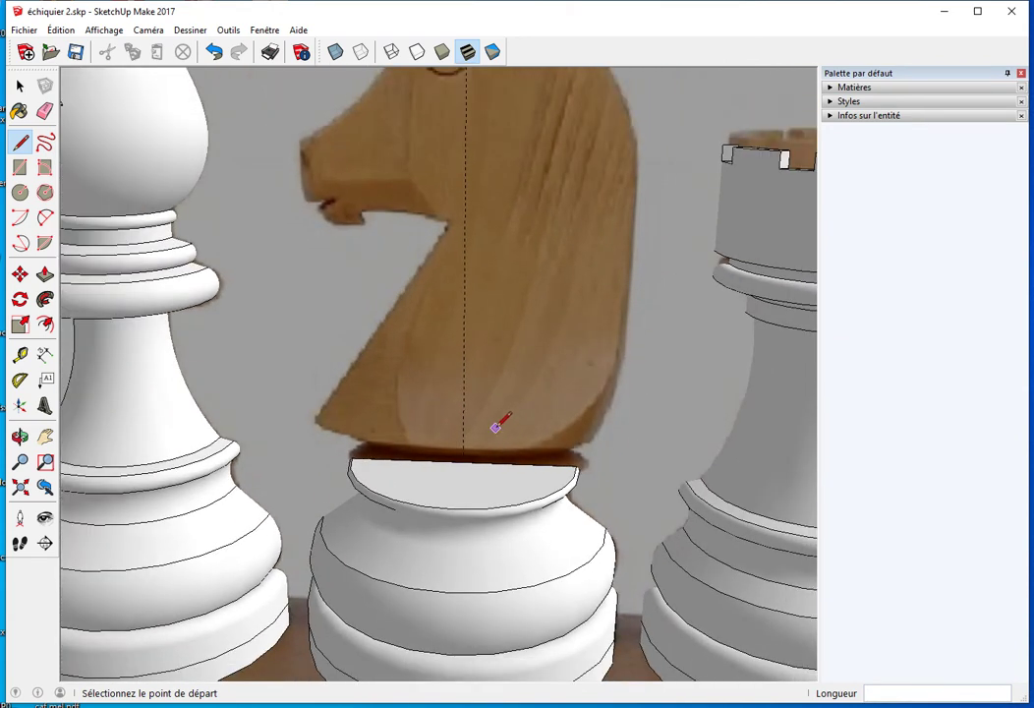
{"action": "mouse_move", "coordinate": [499, 452]}
{"action": "middle_mouse_down"}
{"action": "mouse_move", "coordinate": [484, 471]}
{"action": "mouse_move", "coordinate": [503, 406]}
{"action": "mouse_move", "coordinate": [516, 470]}
{"action": "middle_mouse_up"}
Trace the lower back curve with a 2-point arc, redrawn once, and start the back line
{"action": "key", "text": "a"}
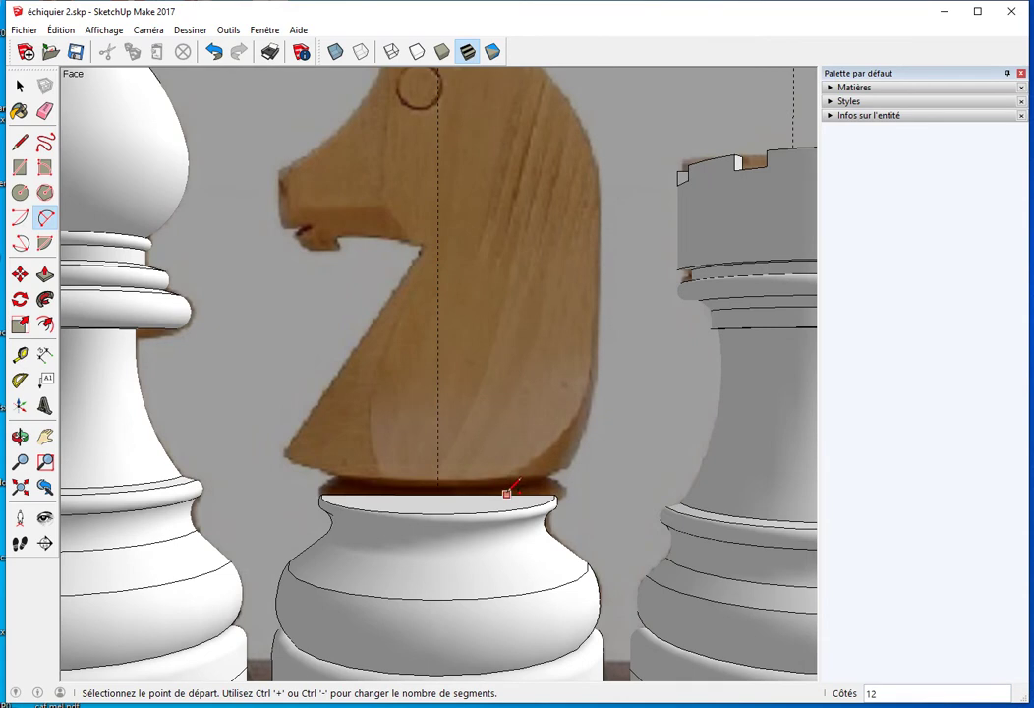
{"action": "scroll", "coordinate": [506, 491], "scroll_direction": "up", "scroll_amount": 2}
{"action": "left_click", "coordinate": [502, 493]}
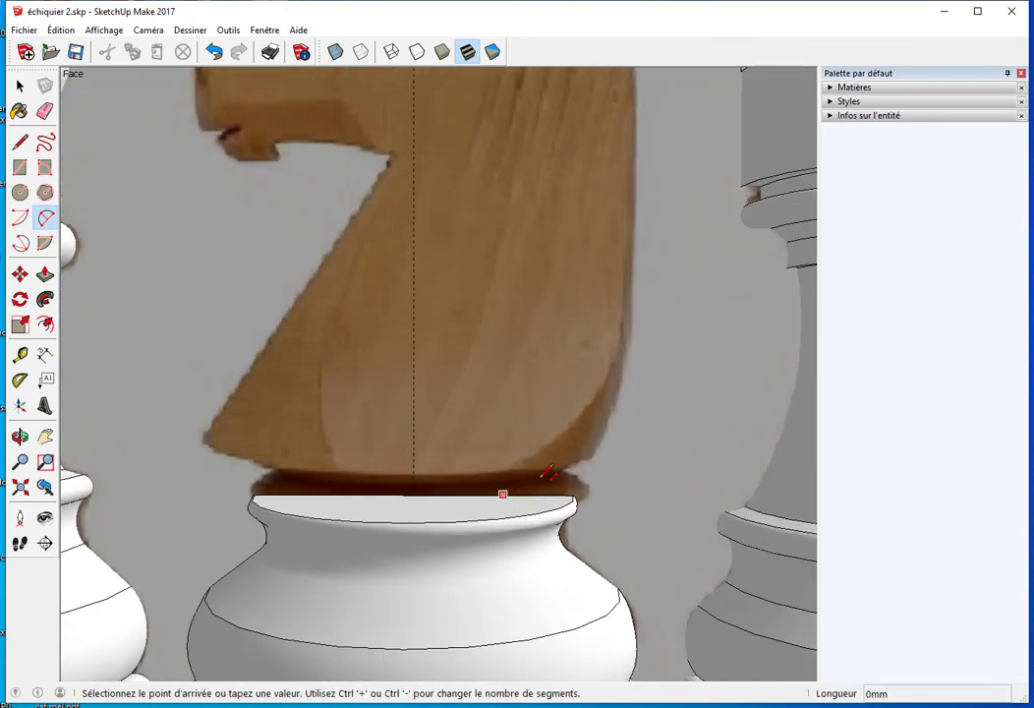
{"action": "left_click", "coordinate": [631, 336]}
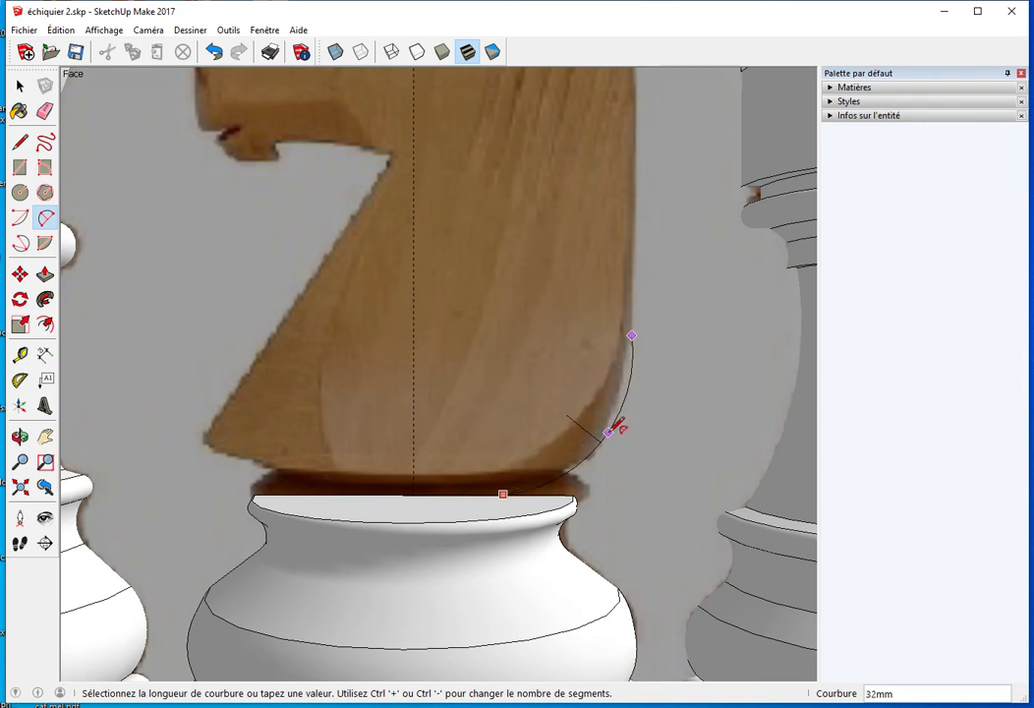
{"action": "left_click", "coordinate": [607, 432]}
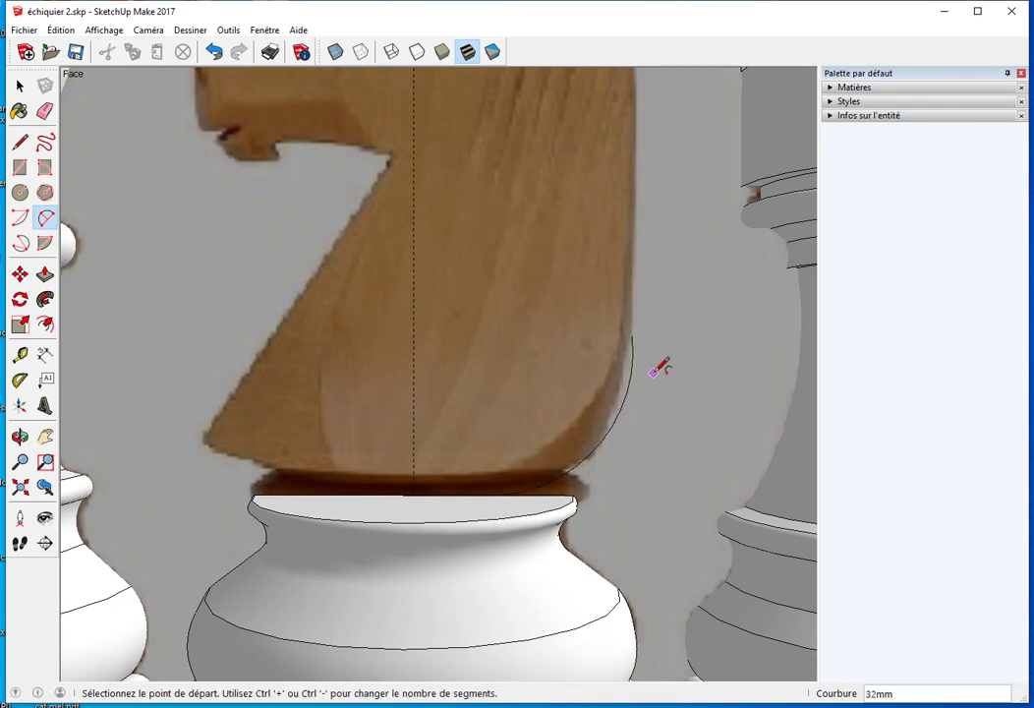
{"action": "middle_click_drag", "start_coordinate": [656, 369], "coordinate": [626, 511]}
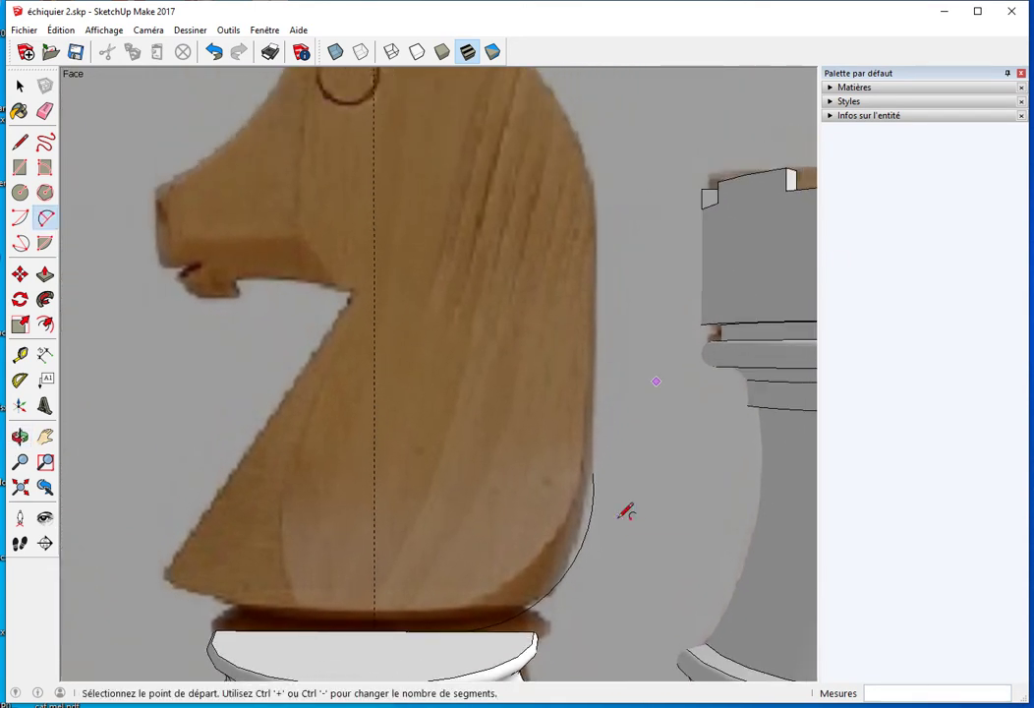
{"action": "key", "text": "ctrl+z"}
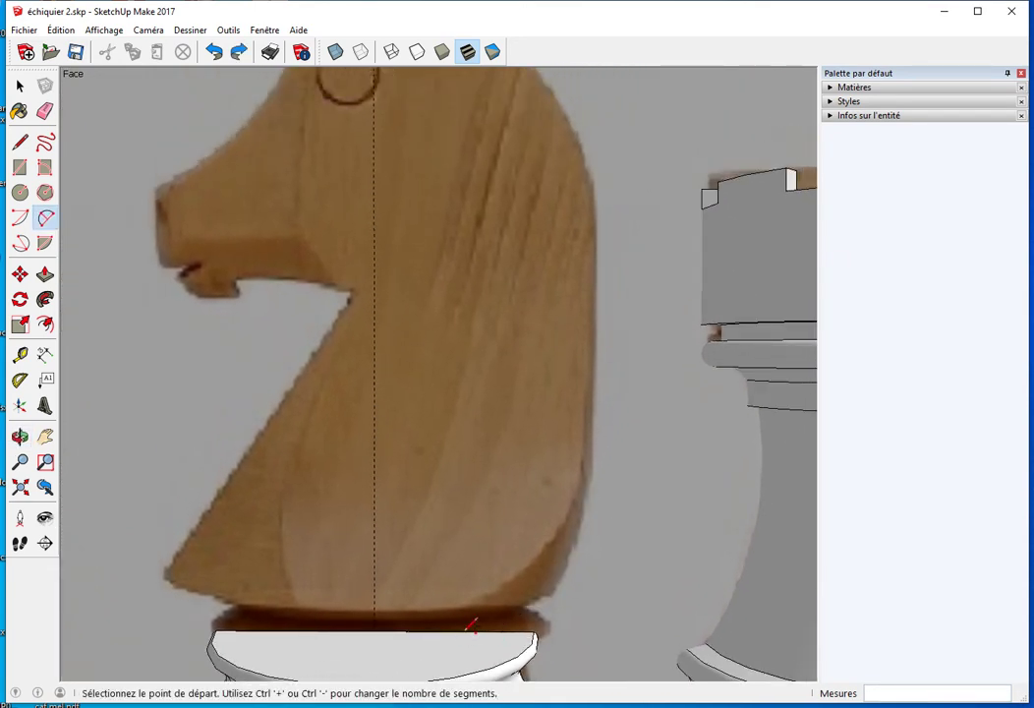
{"action": "left_click", "coordinate": [463, 629]}
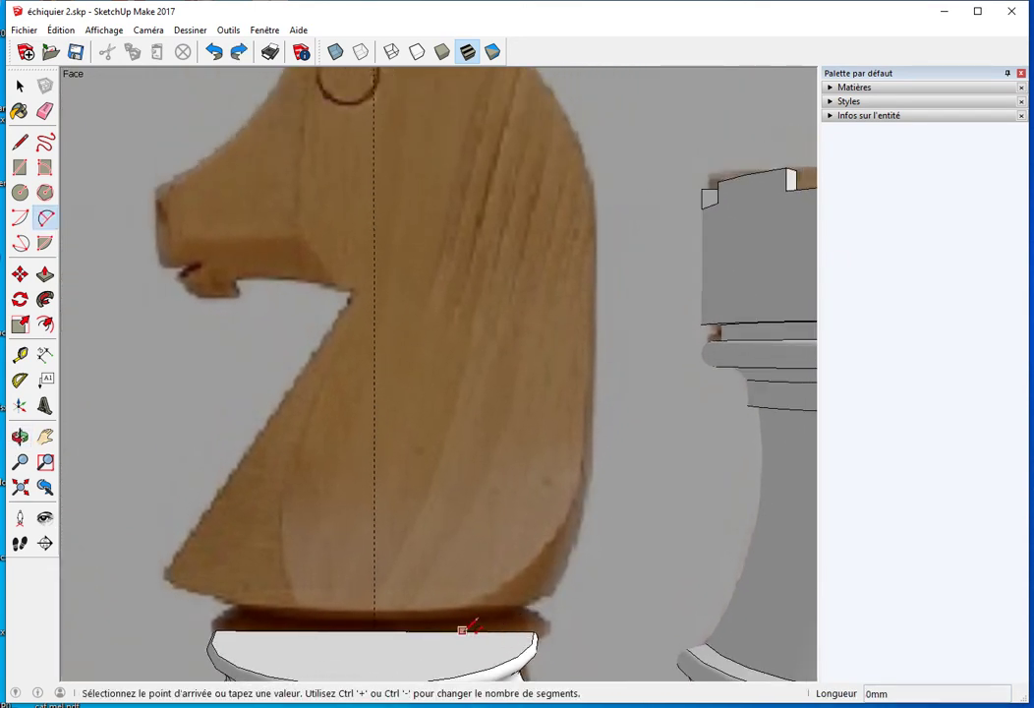
{"action": "left_click", "coordinate": [591, 478]}
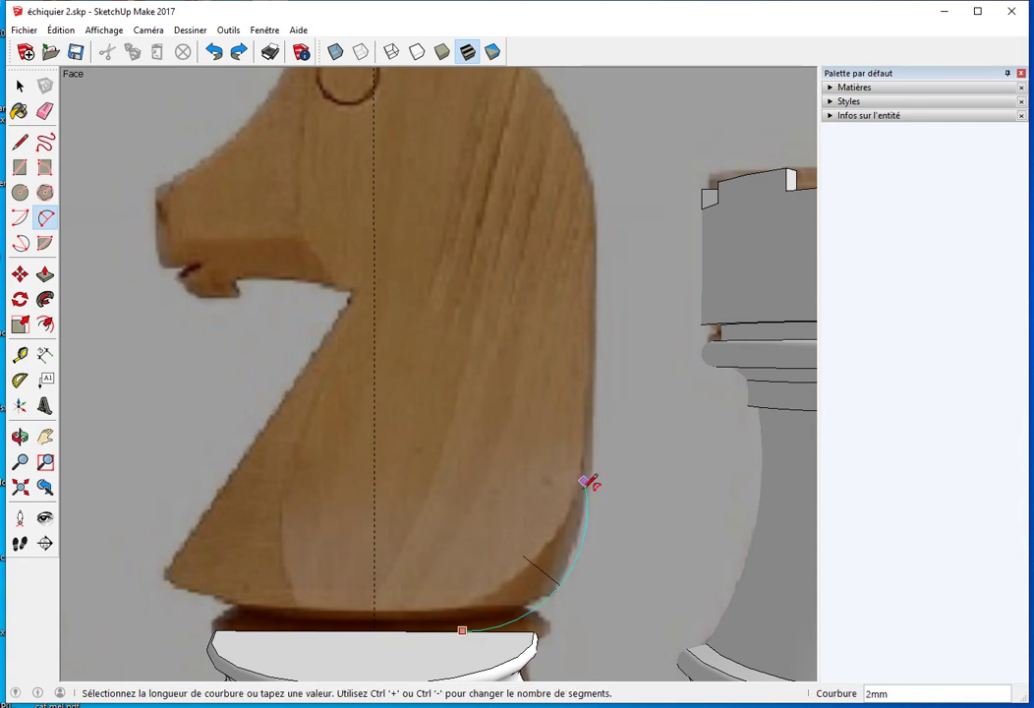
{"action": "left_click", "coordinate": [578, 534]}
{"action": "key", "text": "l"}
{"action": "left_click", "coordinate": [583, 479]}
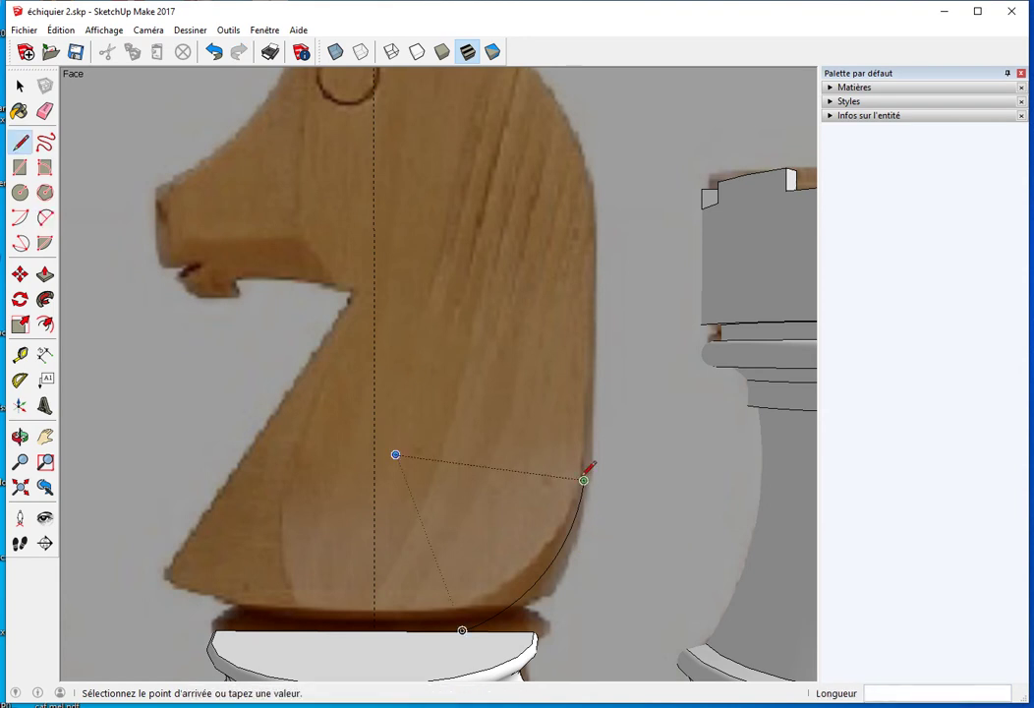
Finish the back line and trace the mane with an arc, redrawing it once
{"action": "left_click", "coordinate": [596, 208]}
{"action": "middle_click_drag", "start_coordinate": [517, 286], "coordinate": [537, 469], "text": "shift"}
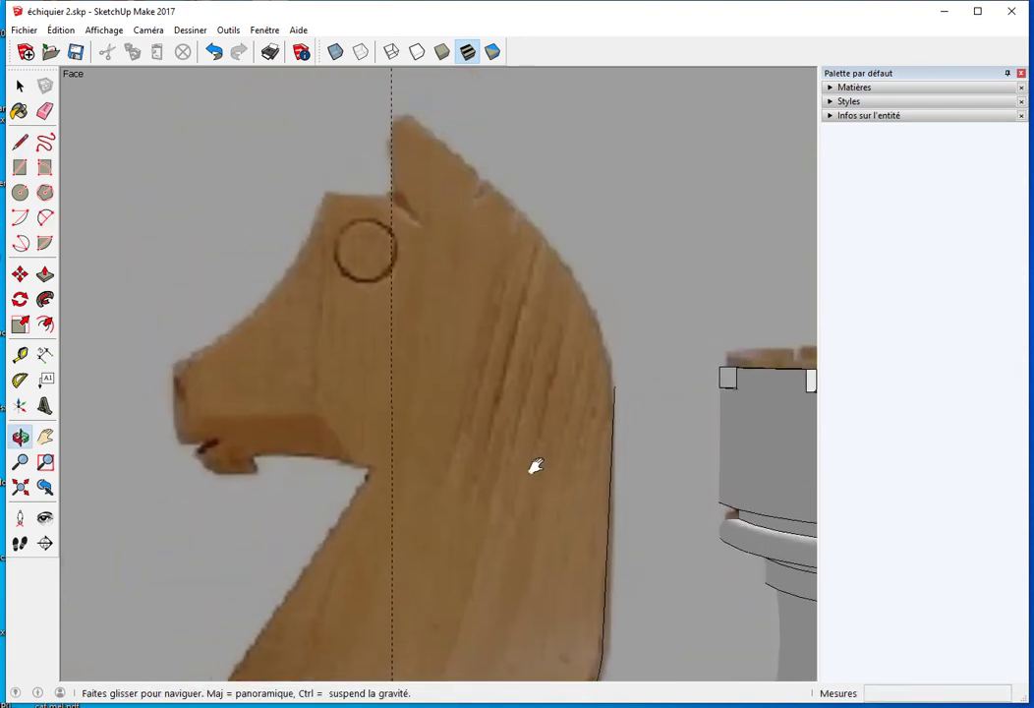
{"action": "key", "text": "a"}
{"action": "left_click", "coordinate": [615, 392]}
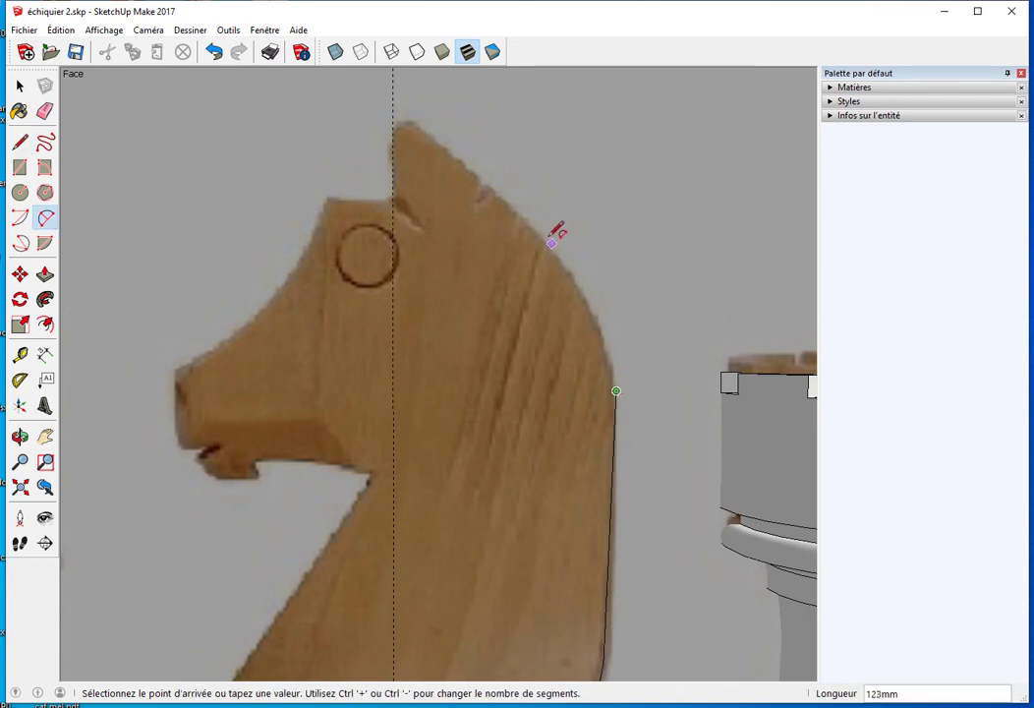
{"action": "left_click", "coordinate": [542, 241]}
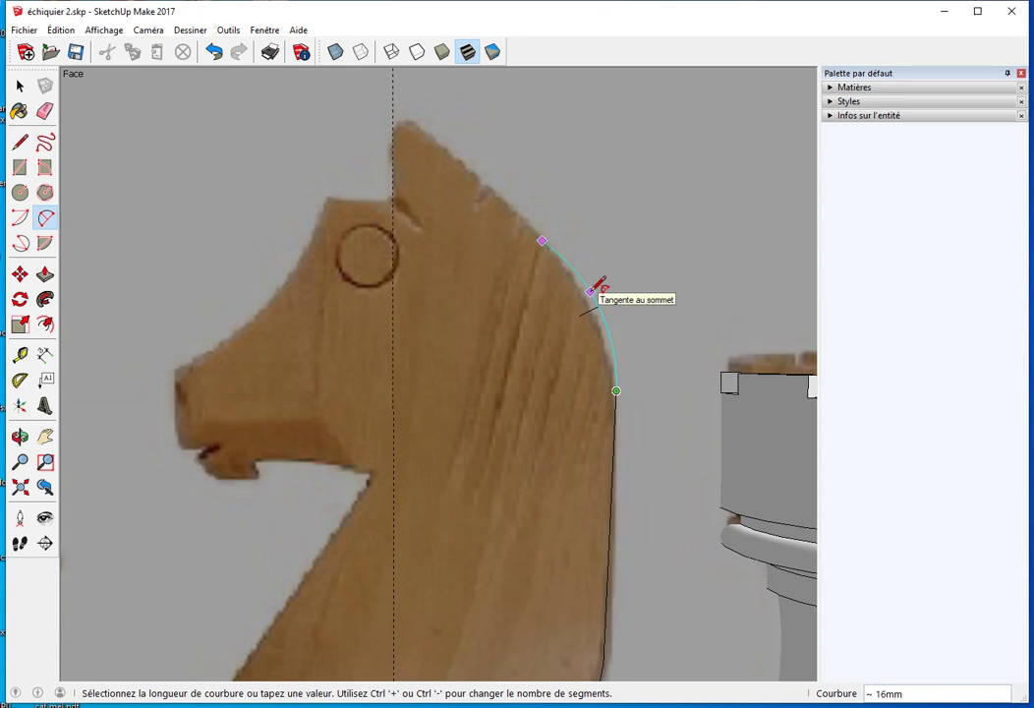
{"action": "left_click", "coordinate": [591, 290]}
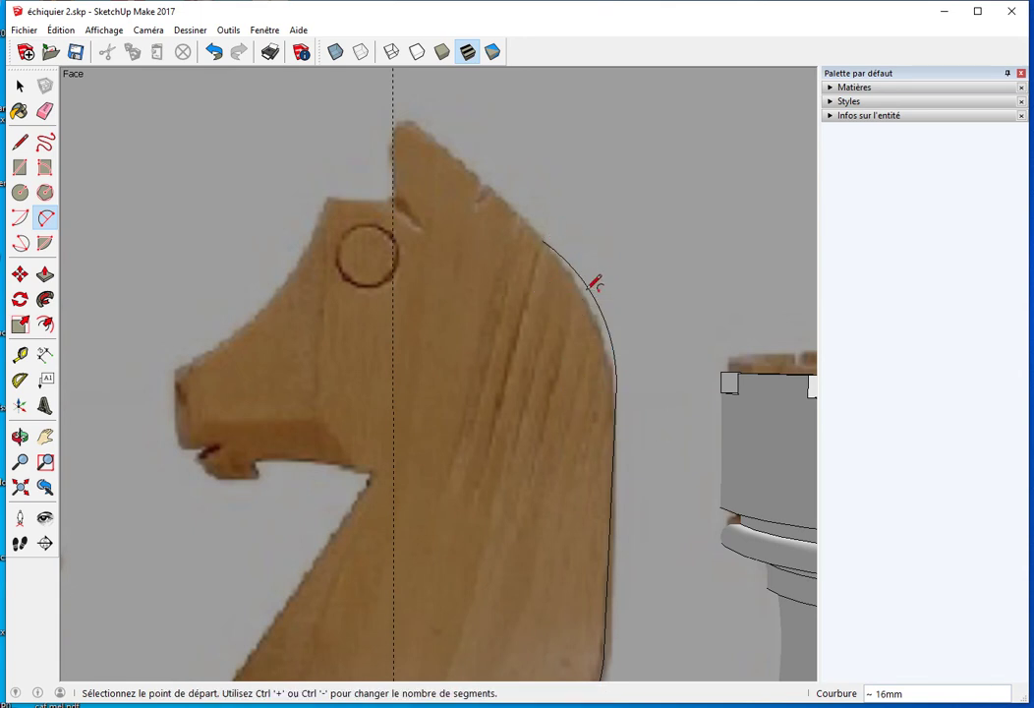
{"action": "key", "text": "ctrl+z"}
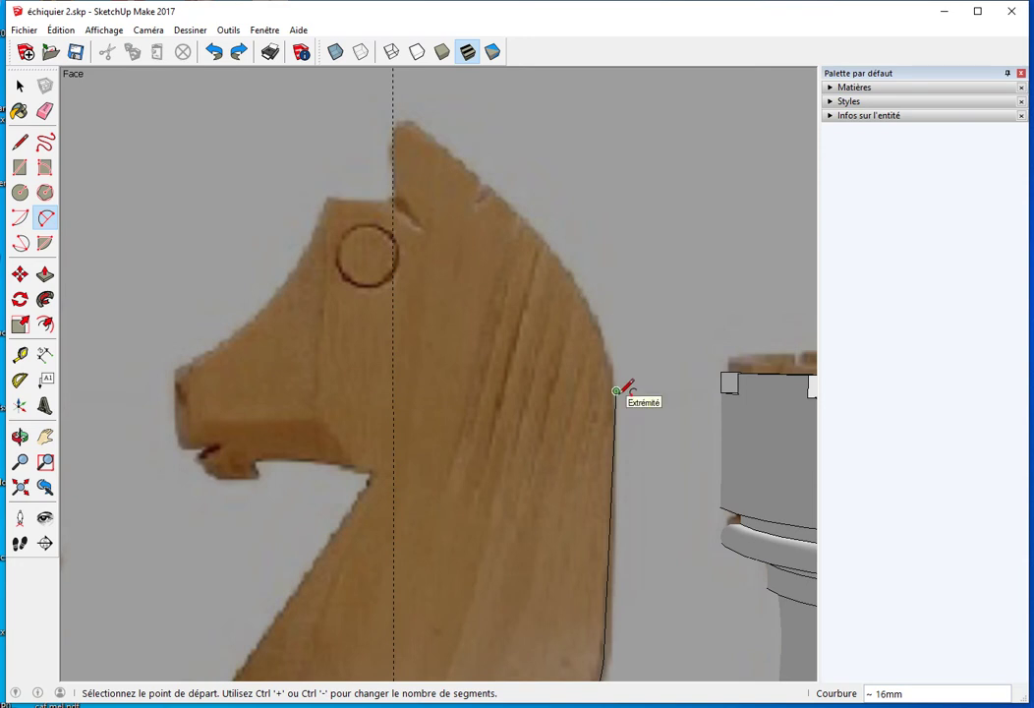
{"action": "left_click", "coordinate": [615, 391]}
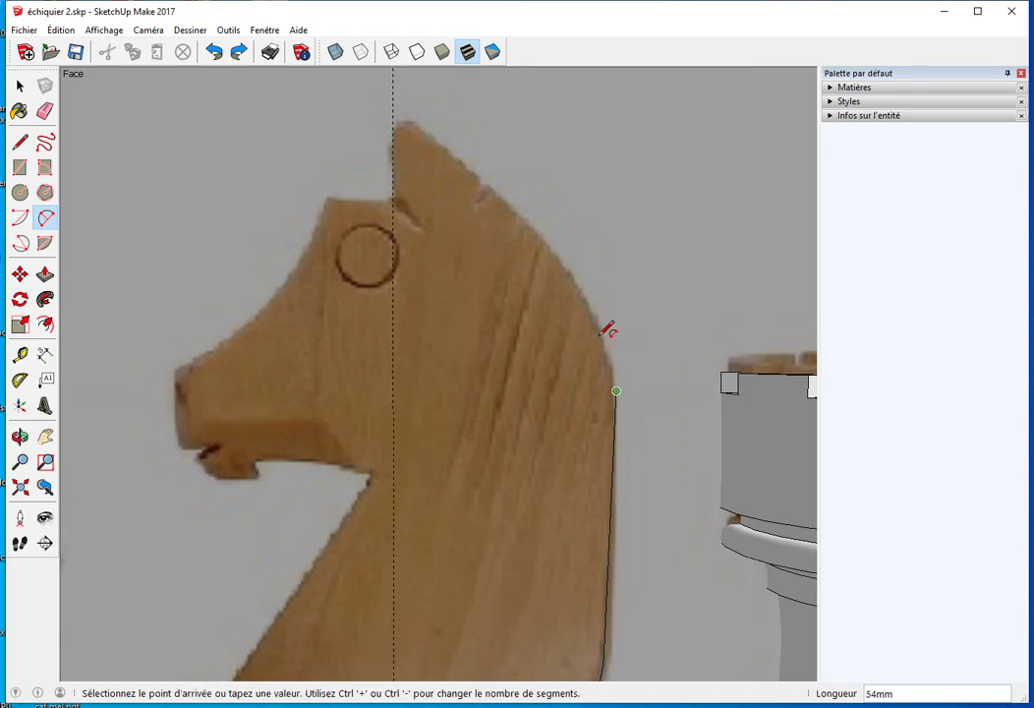
{"action": "left_click", "coordinate": [568, 265]}
{"action": "left_click", "coordinate": [597, 282]}
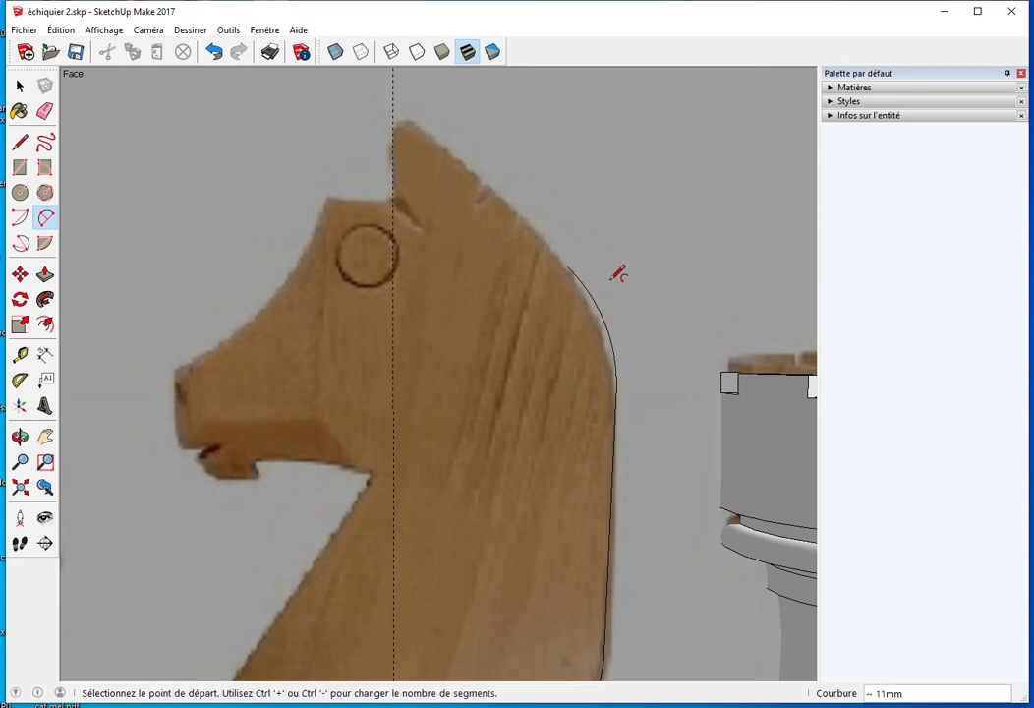
Draw a line up to the ear tip and an arc across the top of the forehead
{"action": "key", "text": "l"}
{"action": "left_click", "coordinate": [567, 265]}
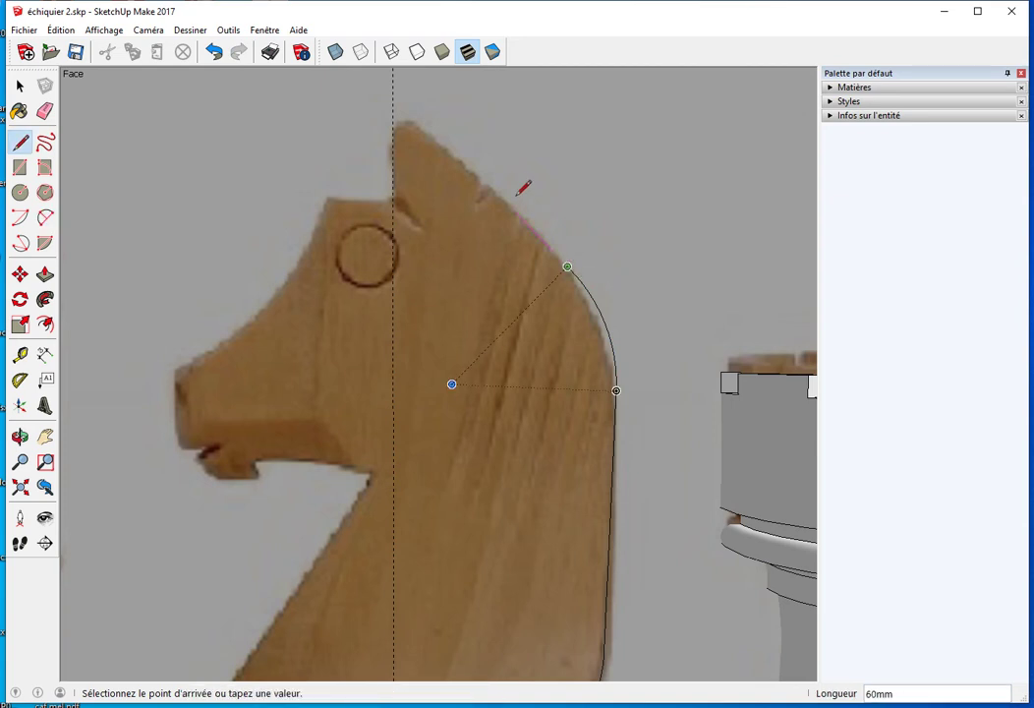
{"action": "left_click", "coordinate": [413, 125]}
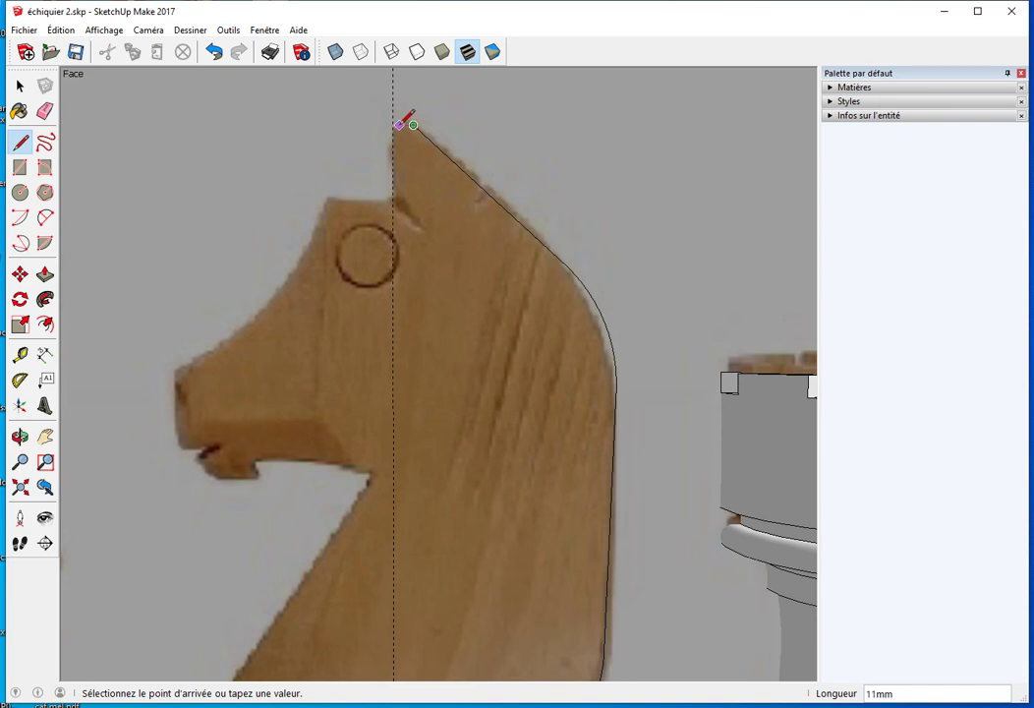
{"action": "key", "text": "a"}
{"action": "left_click", "coordinate": [393, 199]}
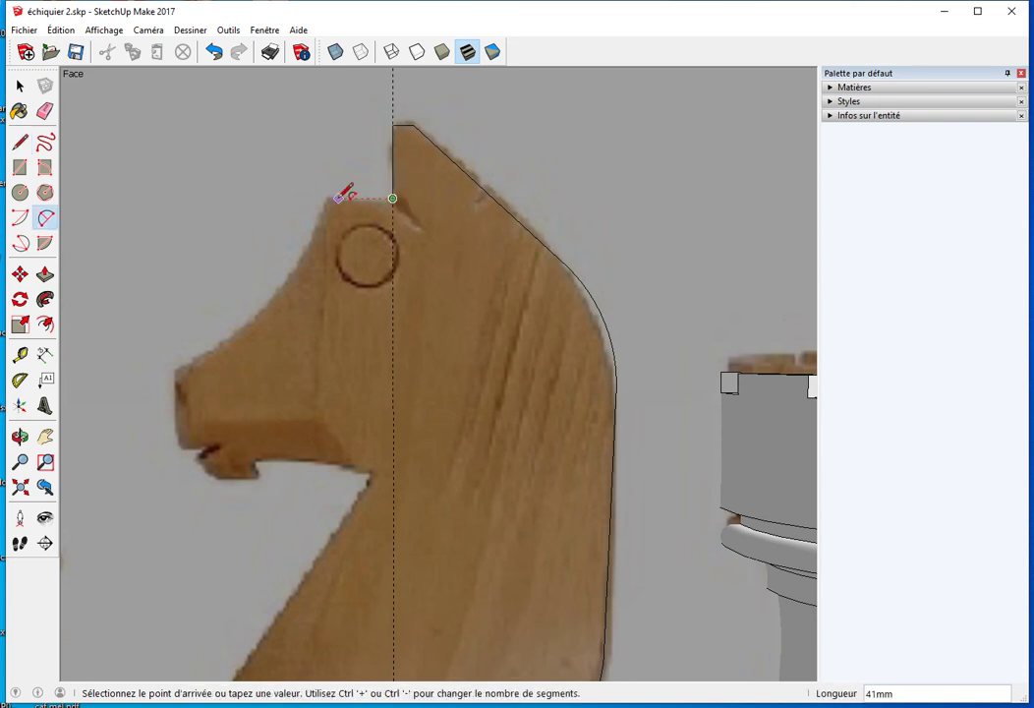
{"action": "left_click", "coordinate": [329, 197]}
{"action": "scroll", "coordinate": [364, 204], "scroll_direction": "up", "scroll_amount": 3}
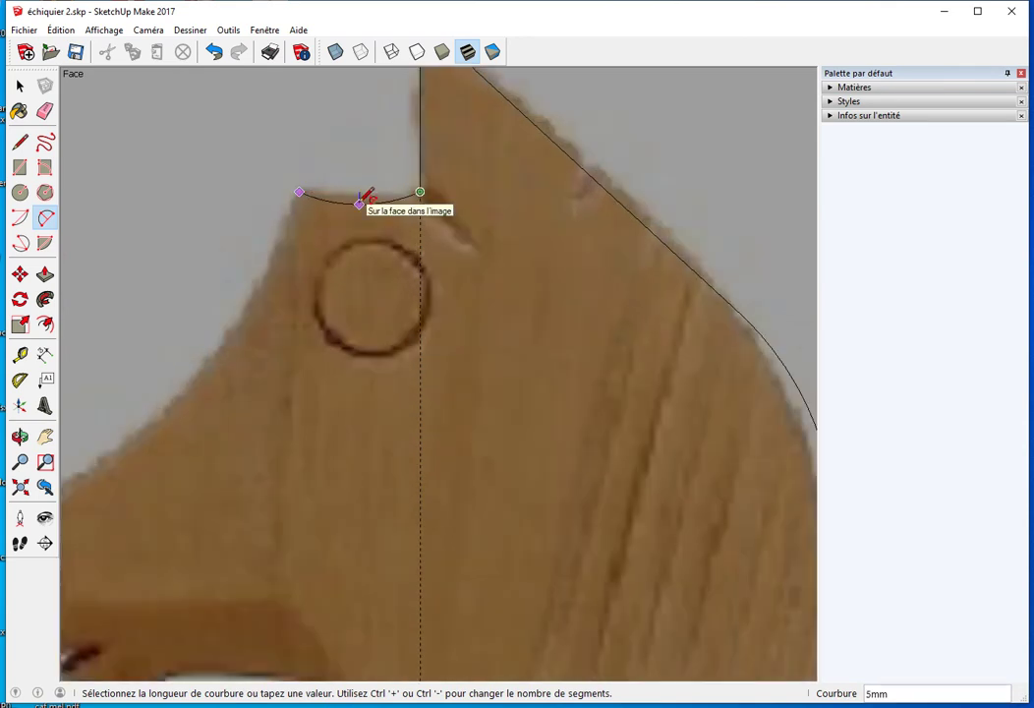
{"action": "left_click", "coordinate": [363, 200]}
Trace the curved forehead with an arc down to the nose tip
{"action": "scroll", "coordinate": [302, 261], "scroll_direction": "down", "scroll_amount": 1}
{"action": "mouse_move", "coordinate": [298, 294]}
{"action": "middle_mouse_down", "text": "shift"}
{"action": "mouse_move", "coordinate": [303, 304]}
{"action": "mouse_move", "coordinate": [443, 252]}
{"action": "middle_mouse_up", "text": "shift"}
{"action": "left_click", "coordinate": [449, 148]}
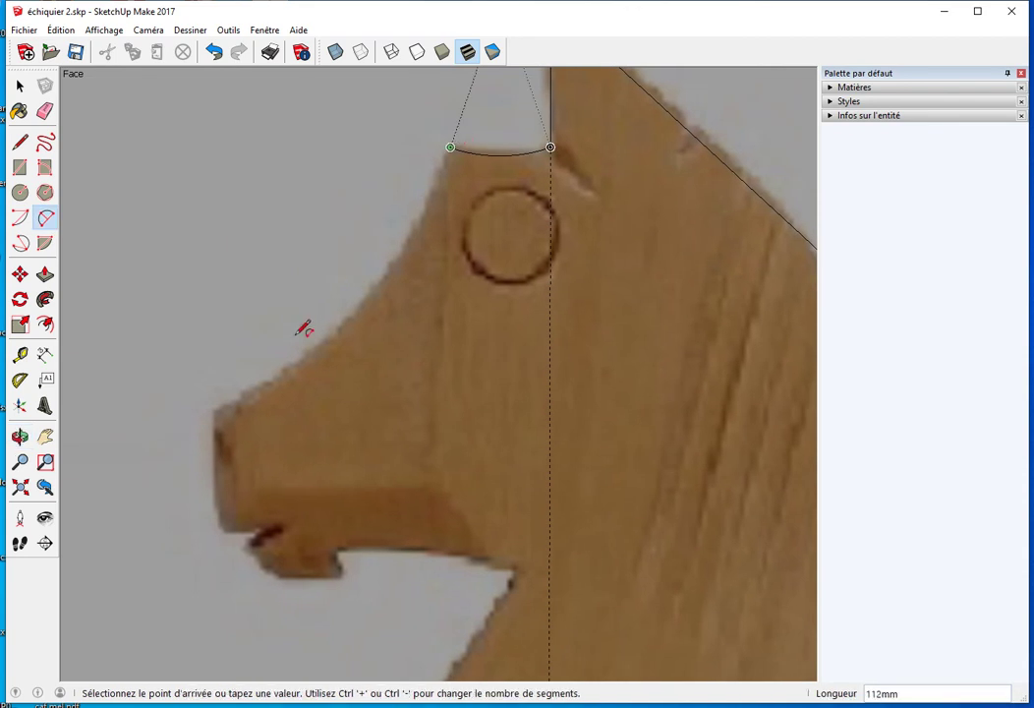
{"action": "left_click", "coordinate": [216, 410]}
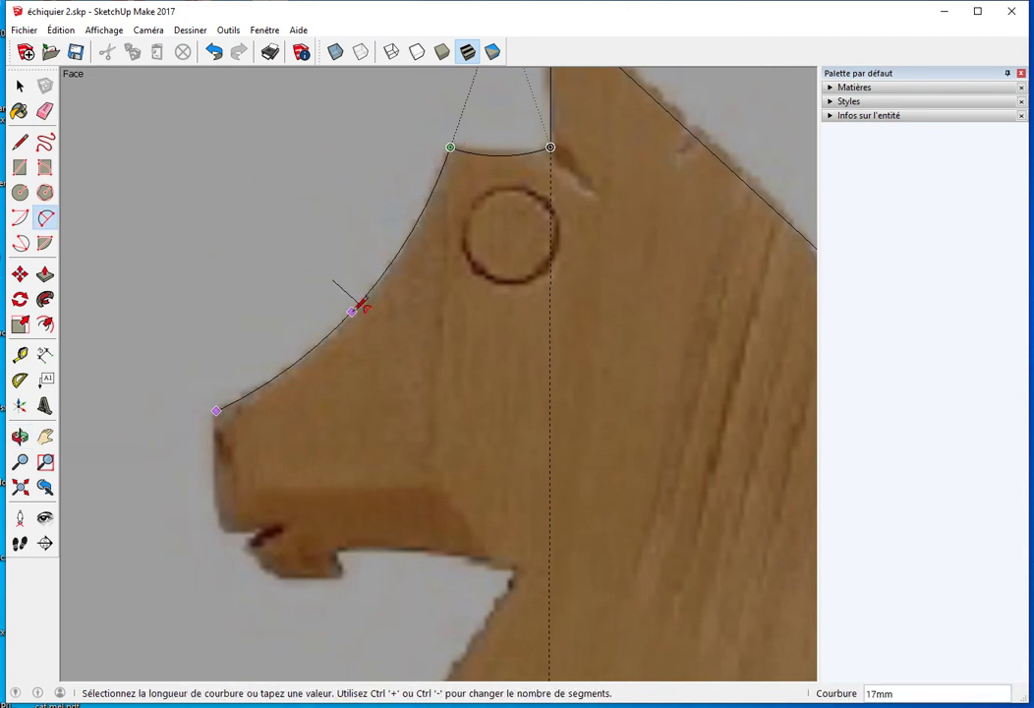
{"action": "left_click", "coordinate": [359, 304]}
Draw a line down the front of the nose to the mouth
{"action": "key", "text": "l"}
{"action": "middle_click_drag", "start_coordinate": [350, 470], "coordinate": [340, 336], "text": "shift"}
{"action": "left_click", "coordinate": [205, 277]}
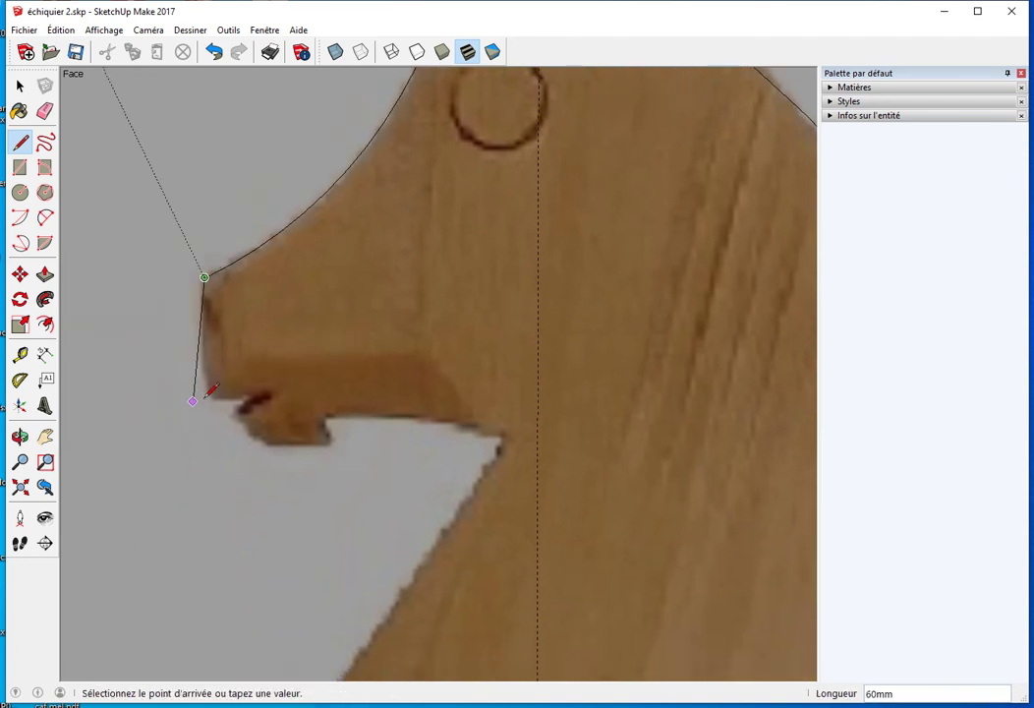
{"action": "left_click", "coordinate": [205, 394]}
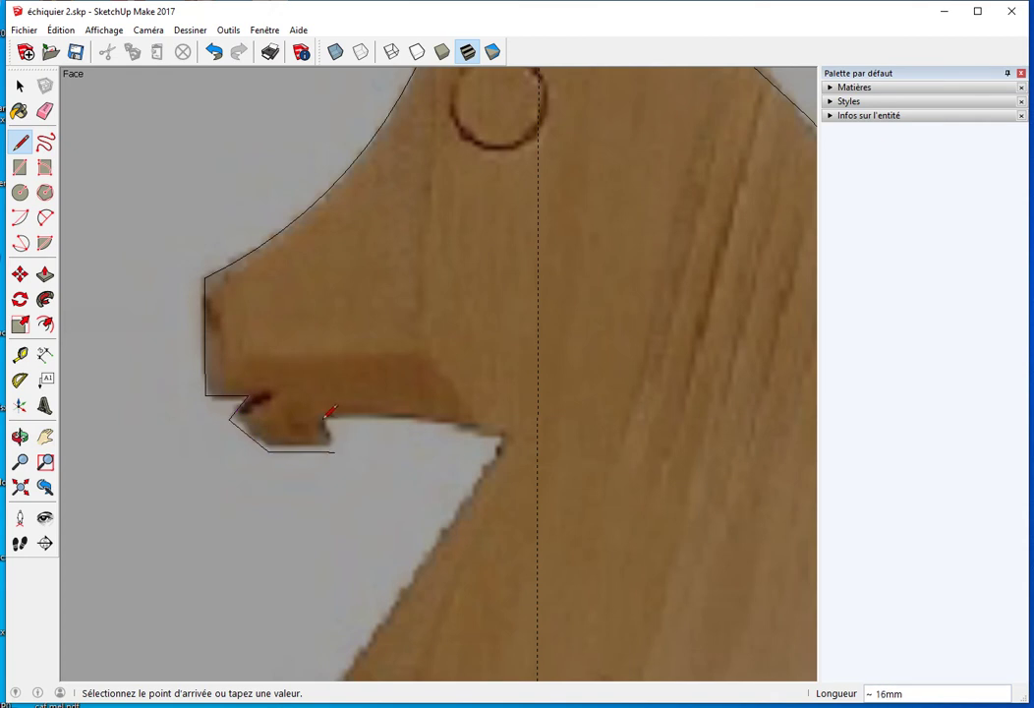
{"action": "scroll", "coordinate": [324, 416], "scroll_direction": "up", "scroll_amount": 1}
{"action": "scroll", "coordinate": [317, 417], "scroll_direction": "up", "scroll_amount": 1}
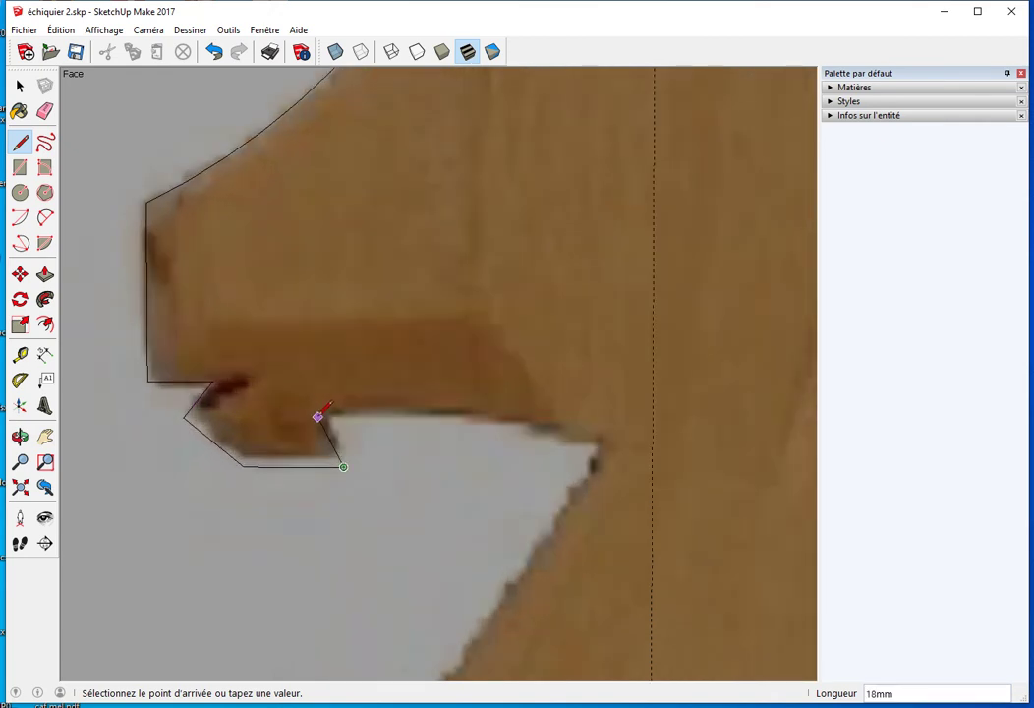
Draw an arc under the jaw from the mouth corner to the neck
{"action": "key", "text": "a"}
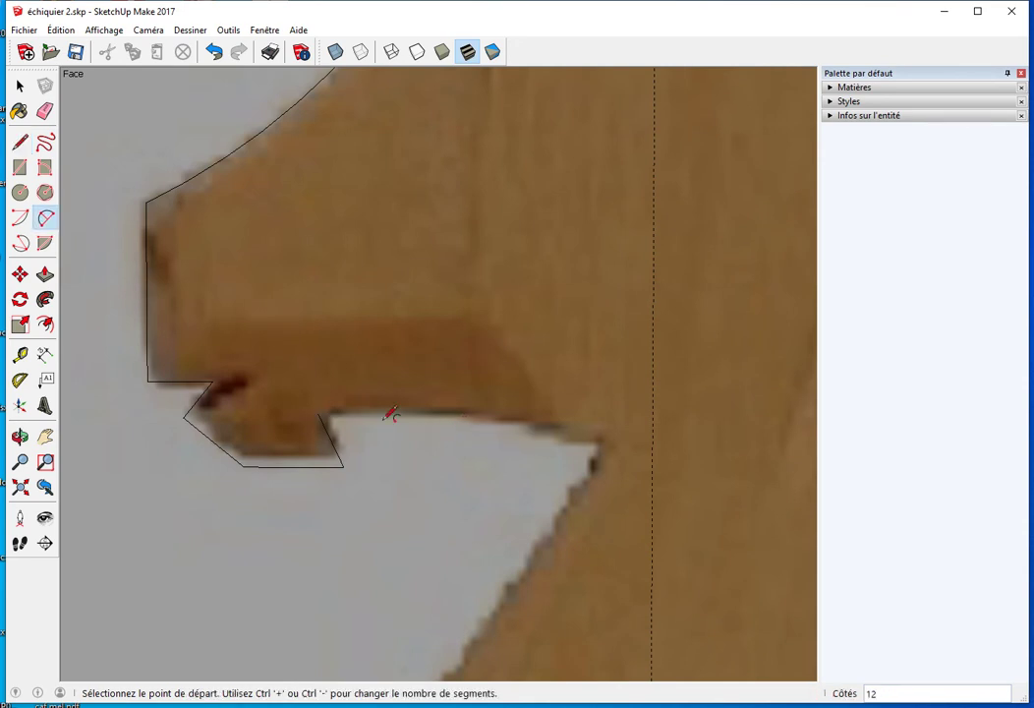
{"action": "left_click", "coordinate": [318, 413]}
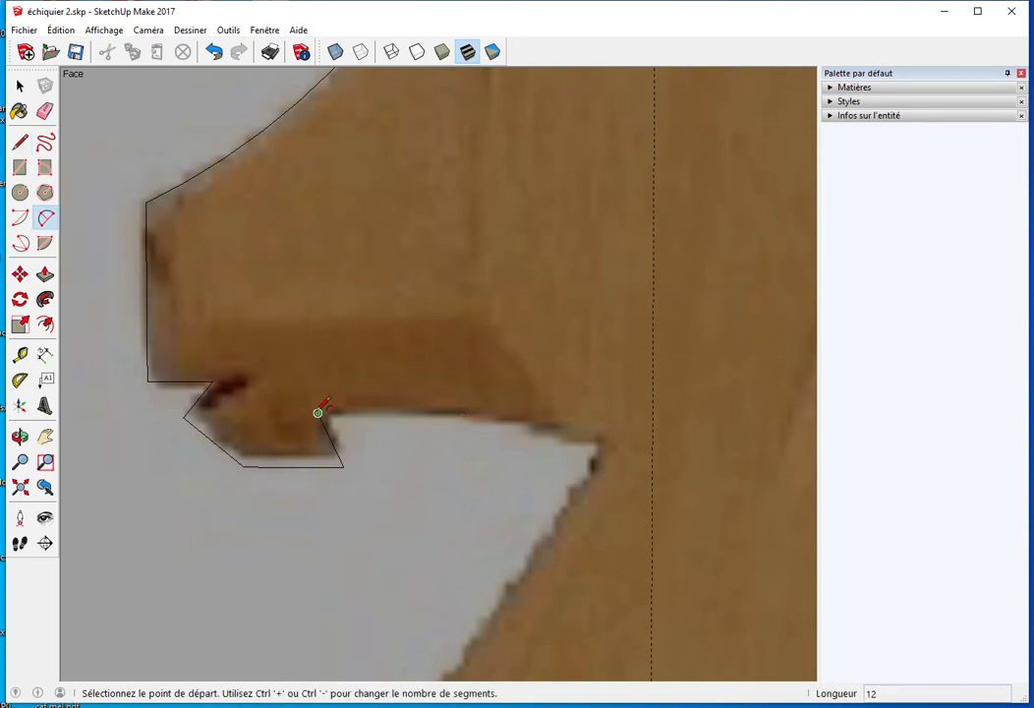
{"action": "left_click", "coordinate": [604, 445]}
{"action": "left_click", "coordinate": [487, 417]}
{"action": "scroll", "coordinate": [489, 423], "scroll_direction": "down", "scroll_amount": 2}
{"action": "middle_click_drag", "start_coordinate": [526, 480], "coordinate": [498, 261], "text": "shift"}
Draw lines down the chest and across the bottom to close the face
{"action": "key", "text": "l"}
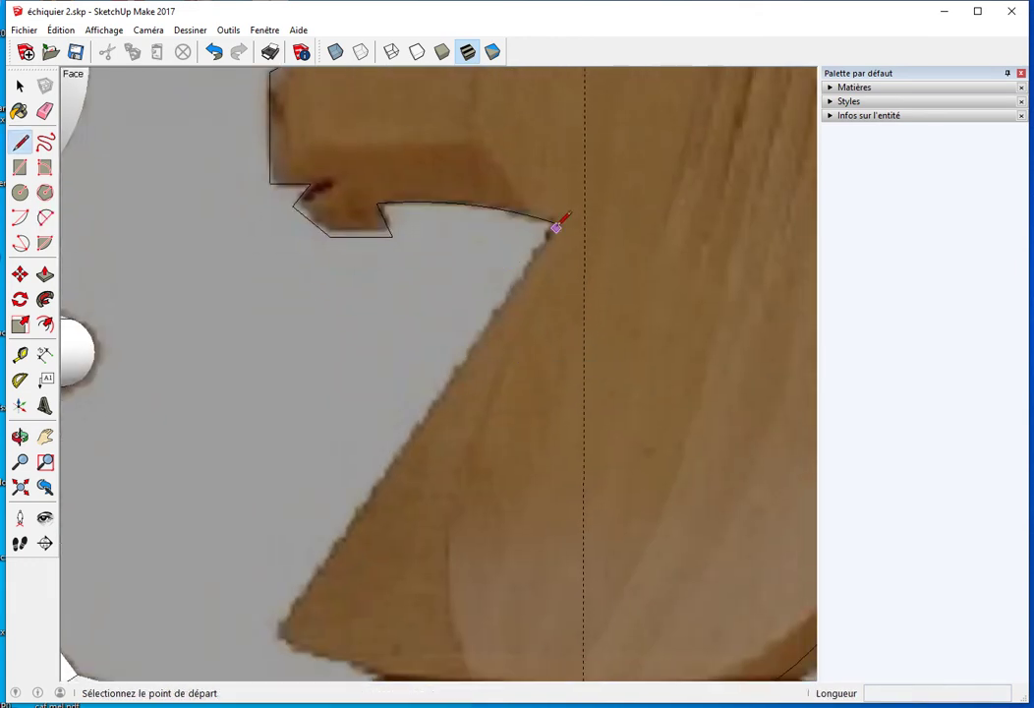
{"action": "left_click", "coordinate": [555, 224]}
{"action": "left_click", "coordinate": [278, 630]}
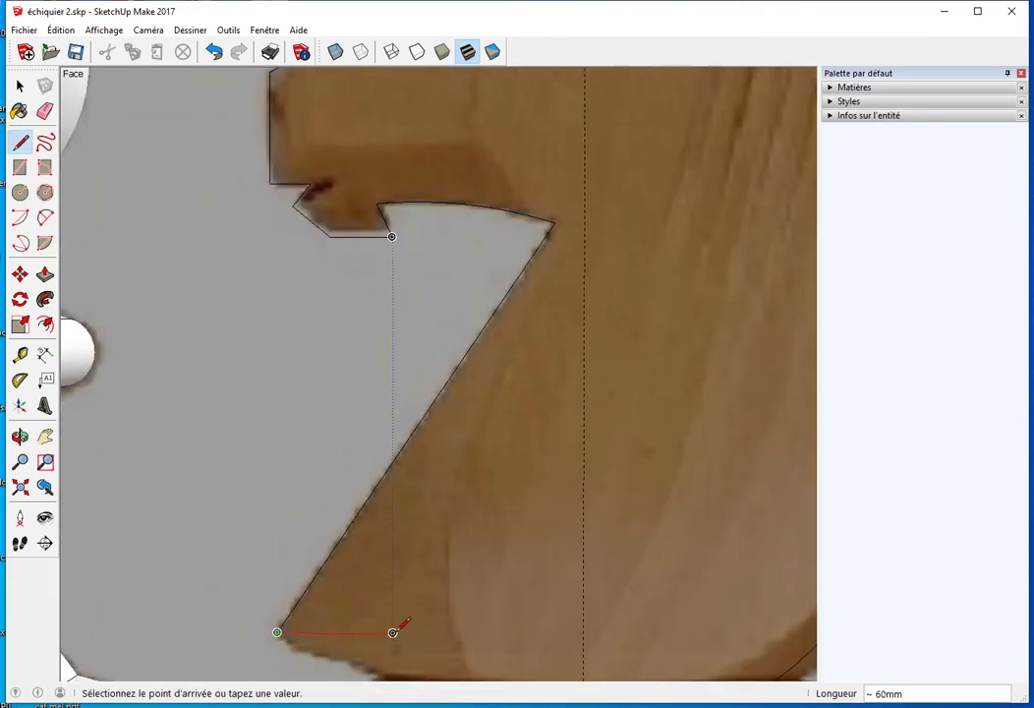
{"action": "middle_click_drag", "start_coordinate": [392, 625], "coordinate": [324, 375], "text": "shift"}
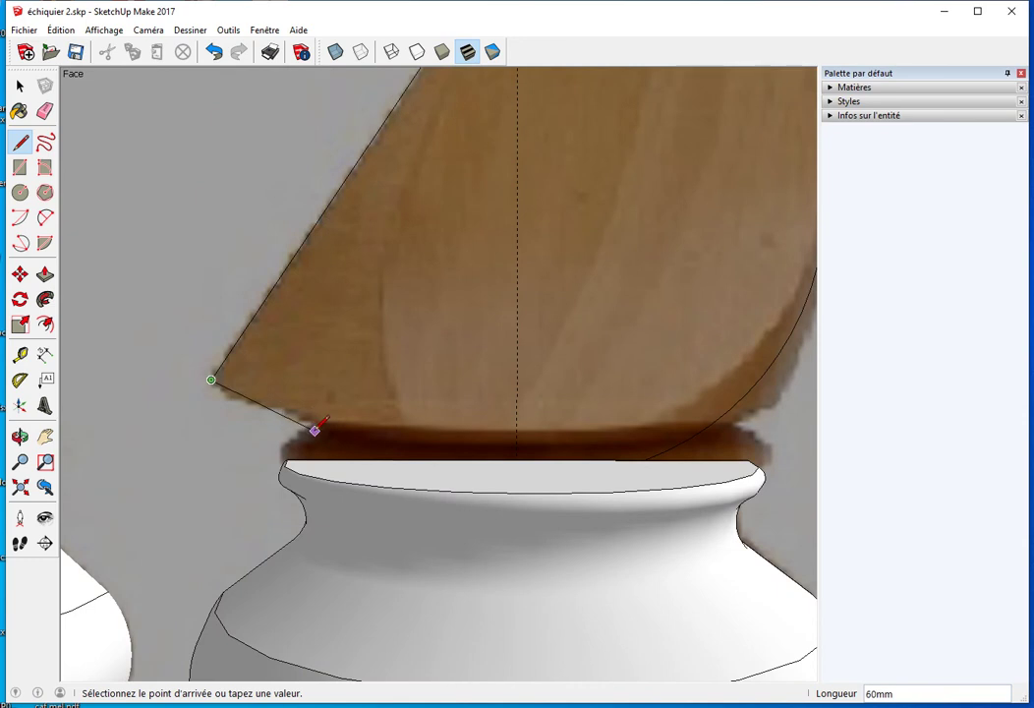
{"action": "left_click", "coordinate": [372, 458]}
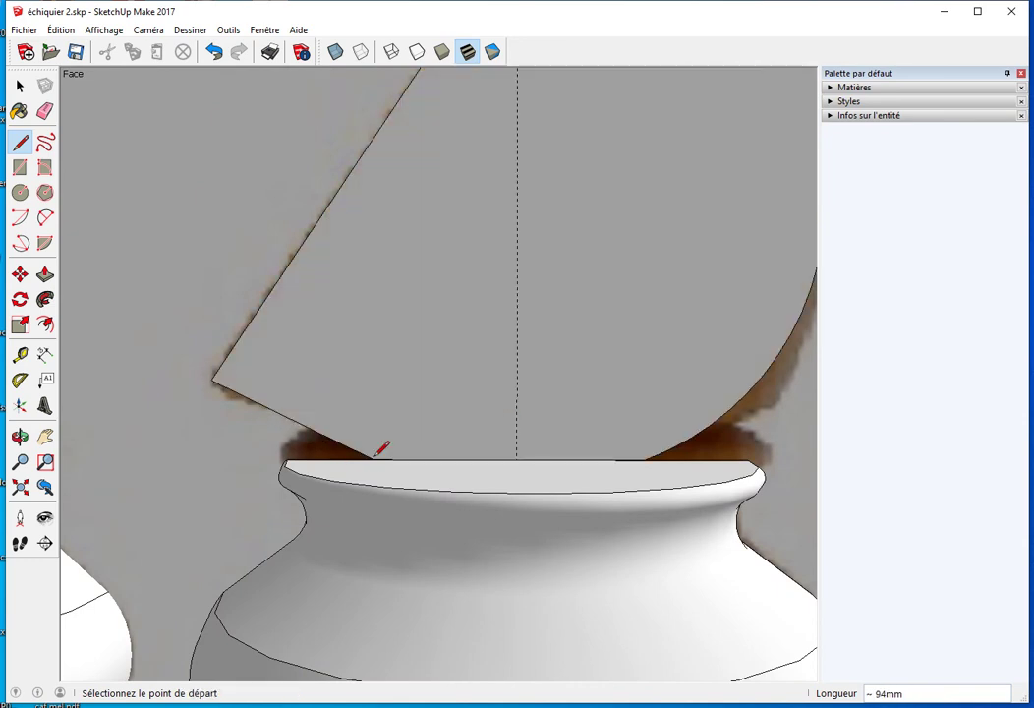
{"action": "scroll", "coordinate": [588, 340], "scroll_direction": "down", "scroll_amount": 2}
{"action": "scroll", "coordinate": [594, 342], "scroll_direction": "down", "scroll_amount": 2}
{"action": "mouse_move", "coordinate": [597, 344]}
{"action": "middle_mouse_down"}
{"action": "mouse_move", "coordinate": [513, 460]}
{"action": "mouse_move", "coordinate": [416, 499]}
{"action": "middle_mouse_up"}
{"action": "key", "text": "e"}
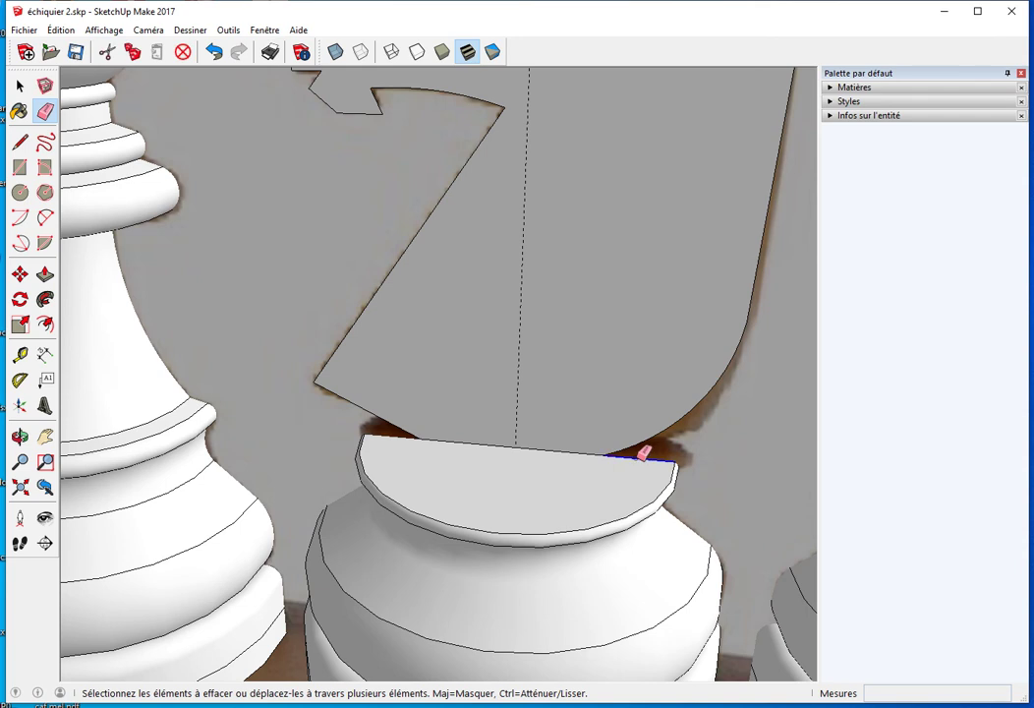
{"action": "scroll", "coordinate": [562, 450], "scroll_direction": "down", "scroll_amount": 1}
{"action": "scroll", "coordinate": [559, 440], "scroll_direction": "down", "scroll_amount": 1}
{"action": "scroll", "coordinate": [561, 423], "scroll_direction": "down", "scroll_amount": 1}
{"action": "middle_click_drag", "start_coordinate": [572, 409], "coordinate": [494, 469]}
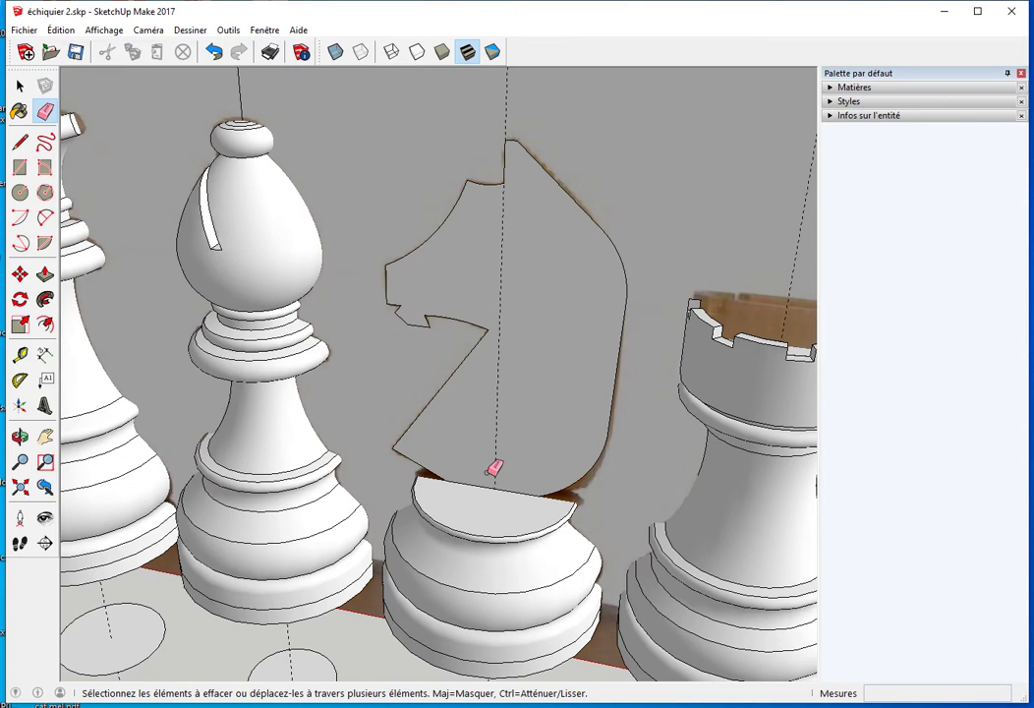
{"action": "key", "text": "space"}
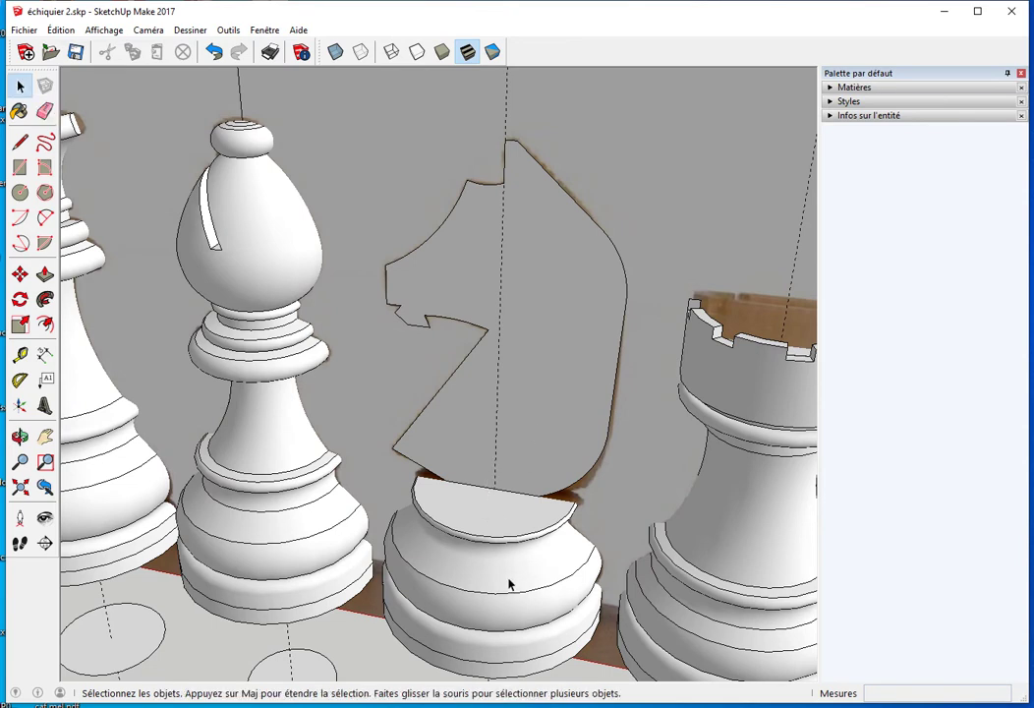
{"action": "middle_click_drag", "start_coordinate": [509, 584], "coordinate": [566, 450]}
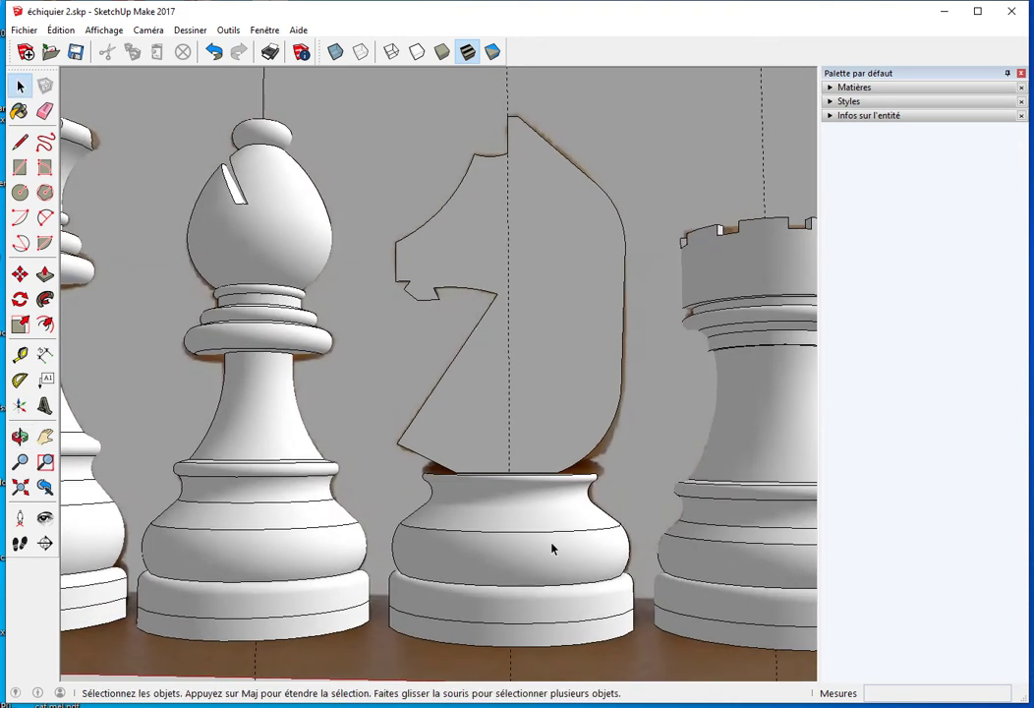
Box-select the knight's turned base and make it a group with Créer un groupe
{"action": "middle_click_drag", "start_coordinate": [552, 548], "coordinate": [537, 548]}
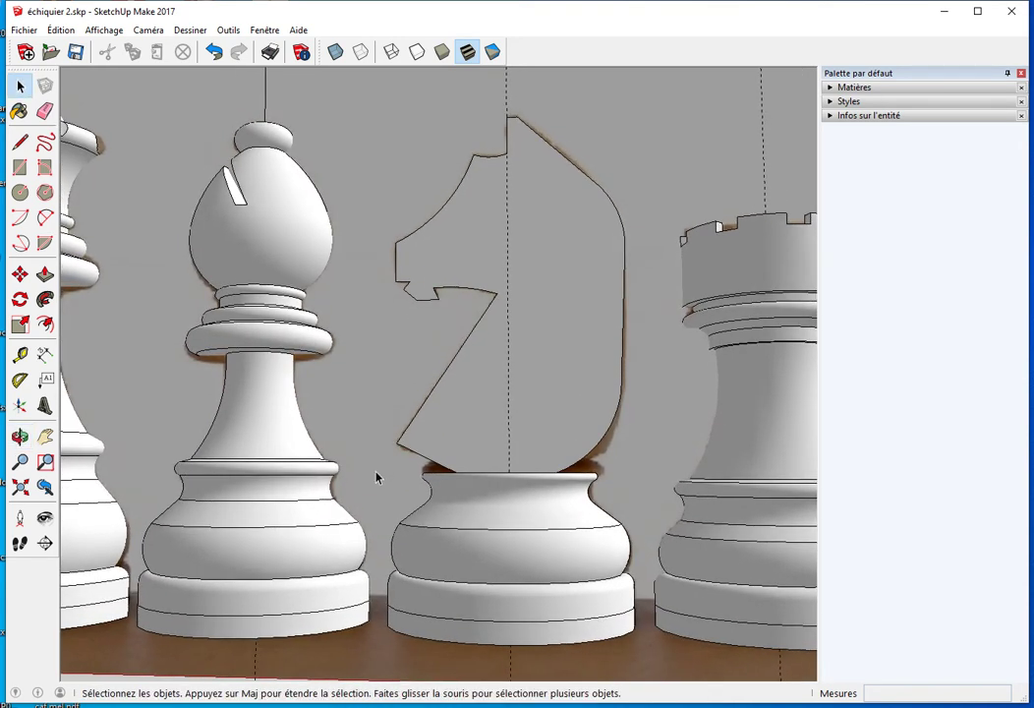
{"action": "left_click_drag", "start_coordinate": [375, 462], "coordinate": [646, 656]}
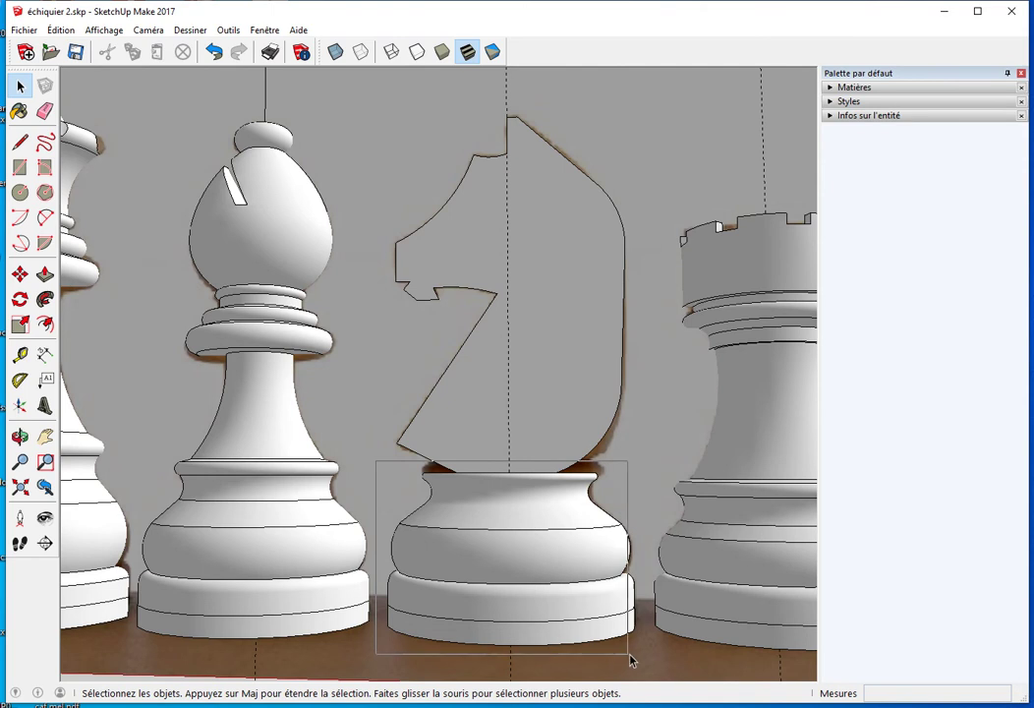
{"action": "middle_click_drag", "start_coordinate": [503, 522], "coordinate": [540, 489]}
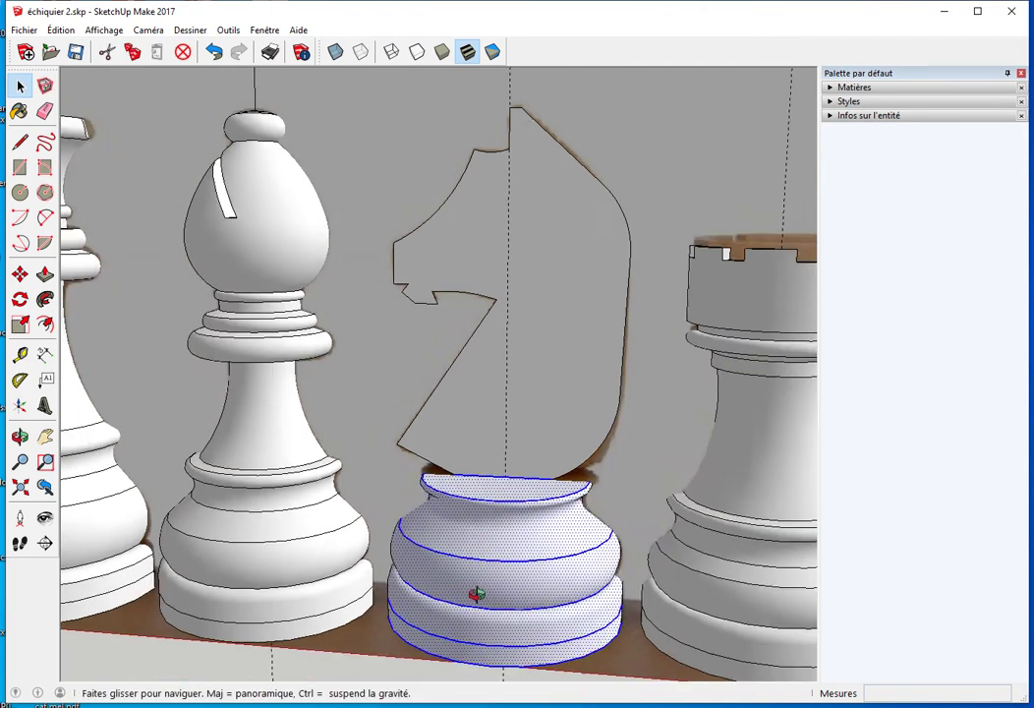
{"action": "scroll", "coordinate": [521, 484], "scroll_direction": "up", "scroll_amount": 3}
{"action": "scroll", "coordinate": [521, 484], "scroll_direction": "up", "scroll_amount": 2}
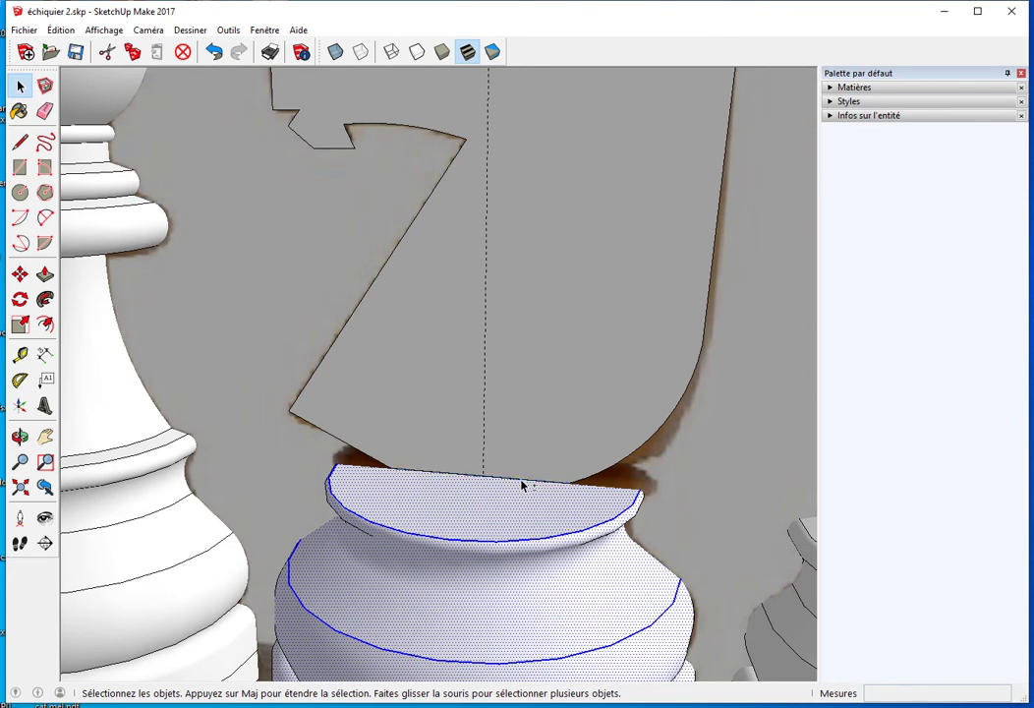
{"action": "right_click", "coordinate": [484, 519]}
{"action": "left_click", "coordinate": [550, 404]}
{"action": "left_click", "coordinate": [717, 450]}
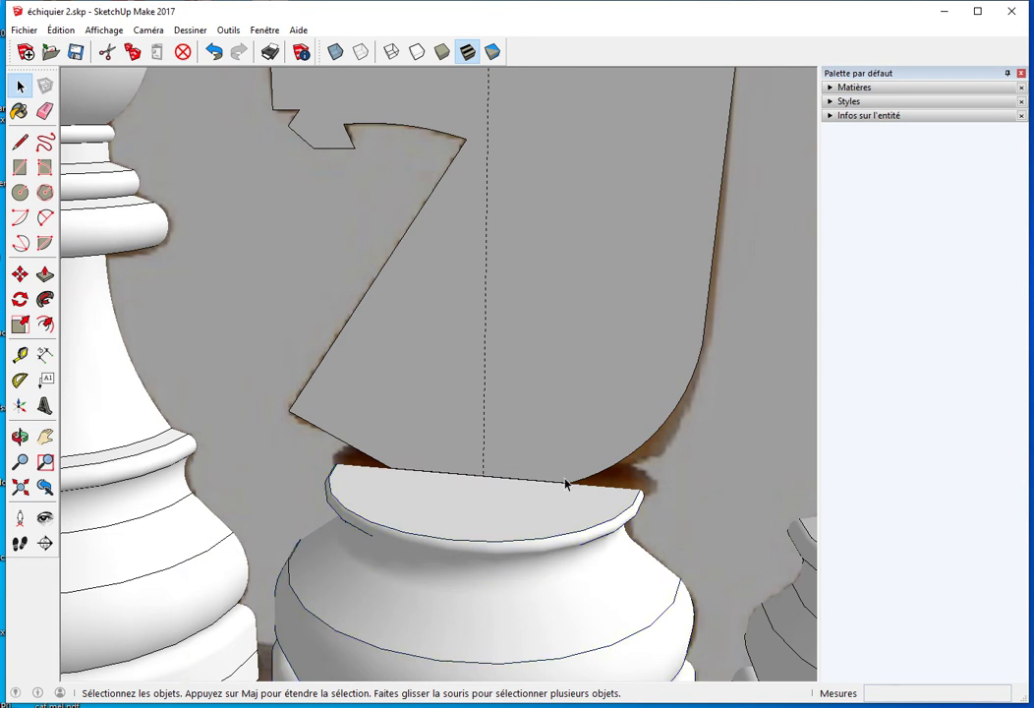
{"action": "scroll", "coordinate": [522, 508], "scroll_direction": "down", "scroll_amount": 2}
Push/Pull the half-knight profile out 63 mm and select the resulting slab
{"action": "scroll", "coordinate": [596, 383], "scroll_direction": "down", "scroll_amount": 2}
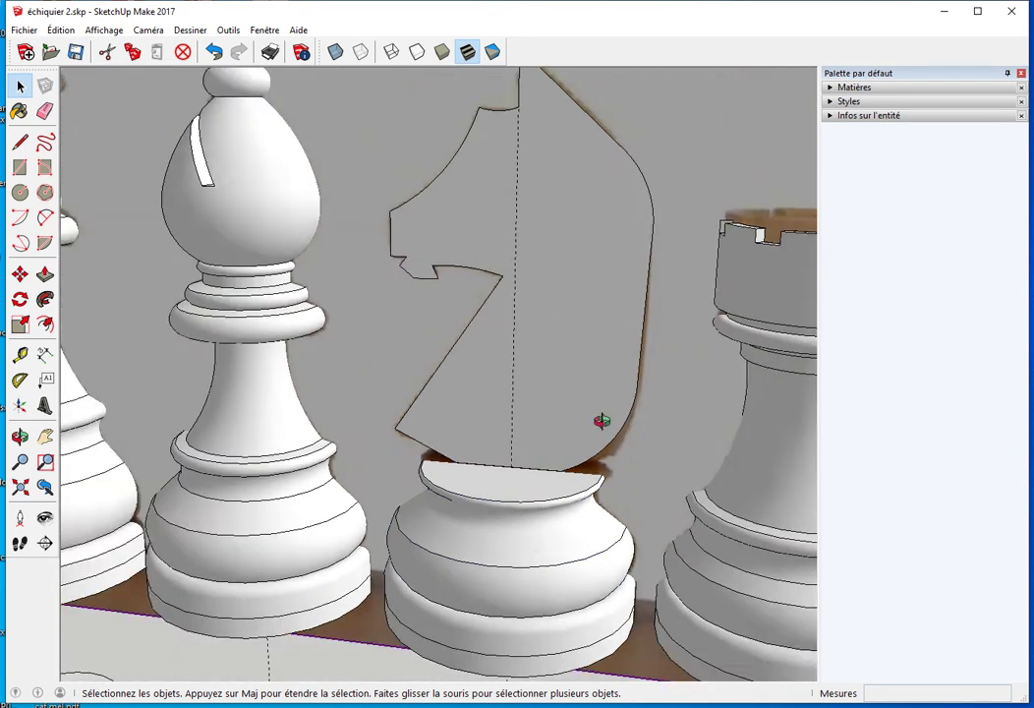
{"action": "middle_click_drag", "start_coordinate": [599, 423], "coordinate": [453, 430]}
{"action": "key", "text": "p"}
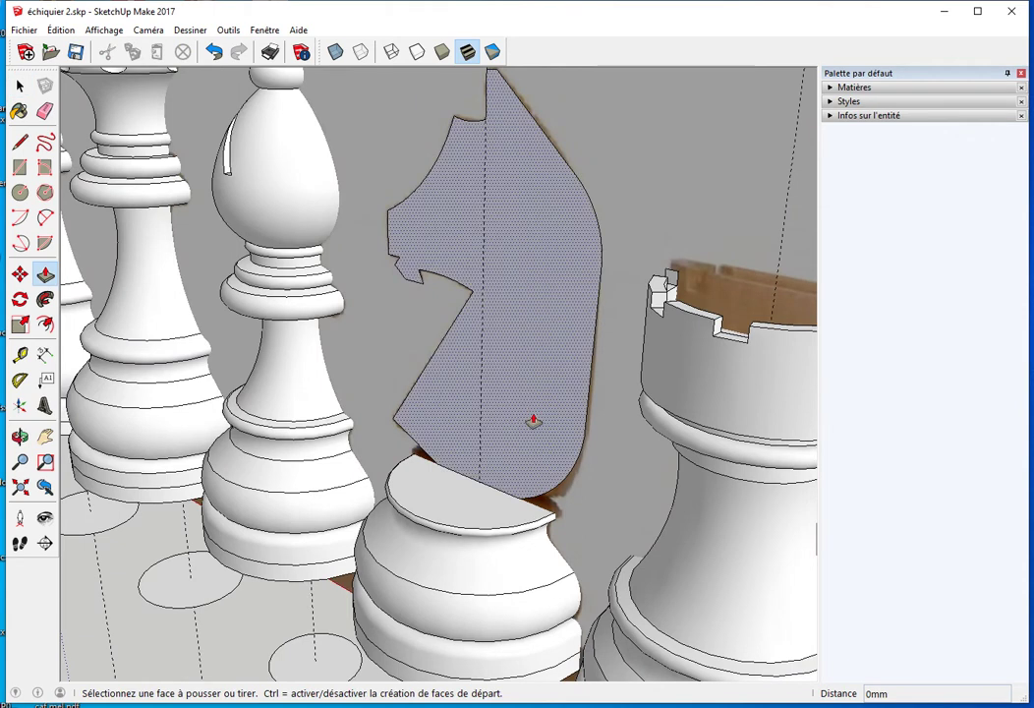
{"action": "middle_click_drag", "start_coordinate": [531, 422], "coordinate": [423, 384]}
{"action": "left_click", "coordinate": [422, 384]}
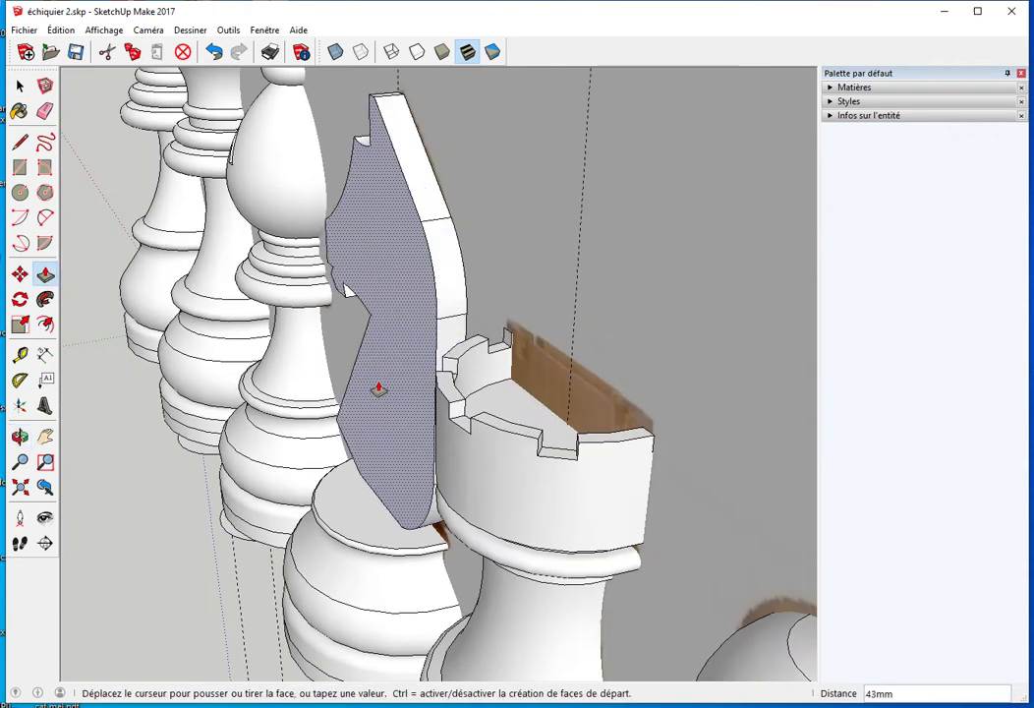
{"action": "left_click", "coordinate": [371, 391]}
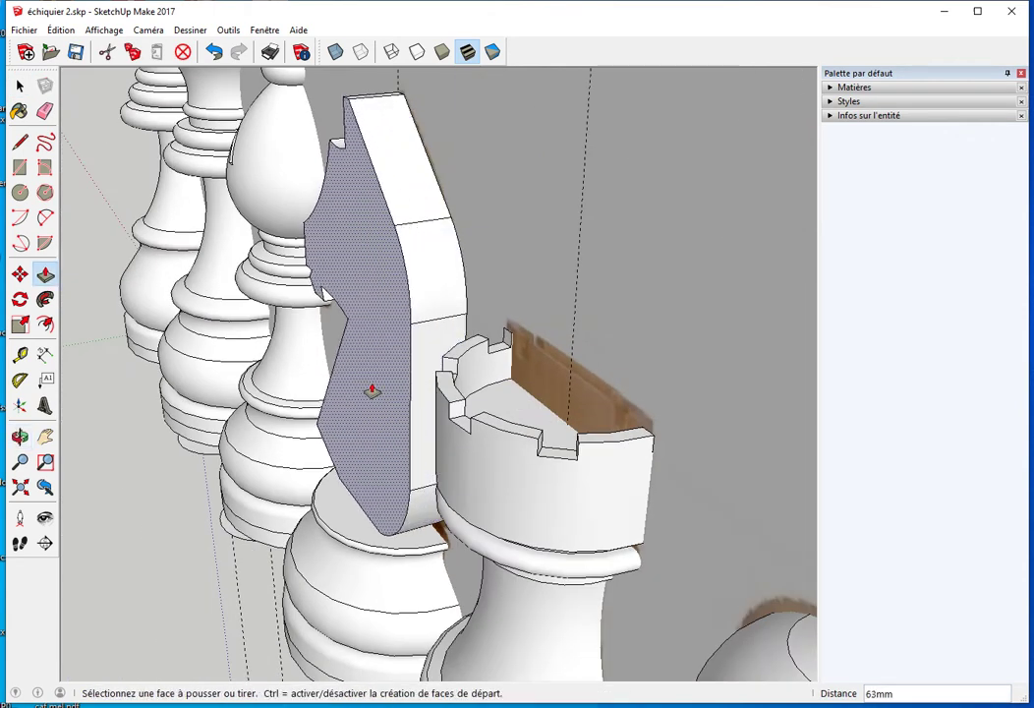
{"action": "key", "text": "space"}
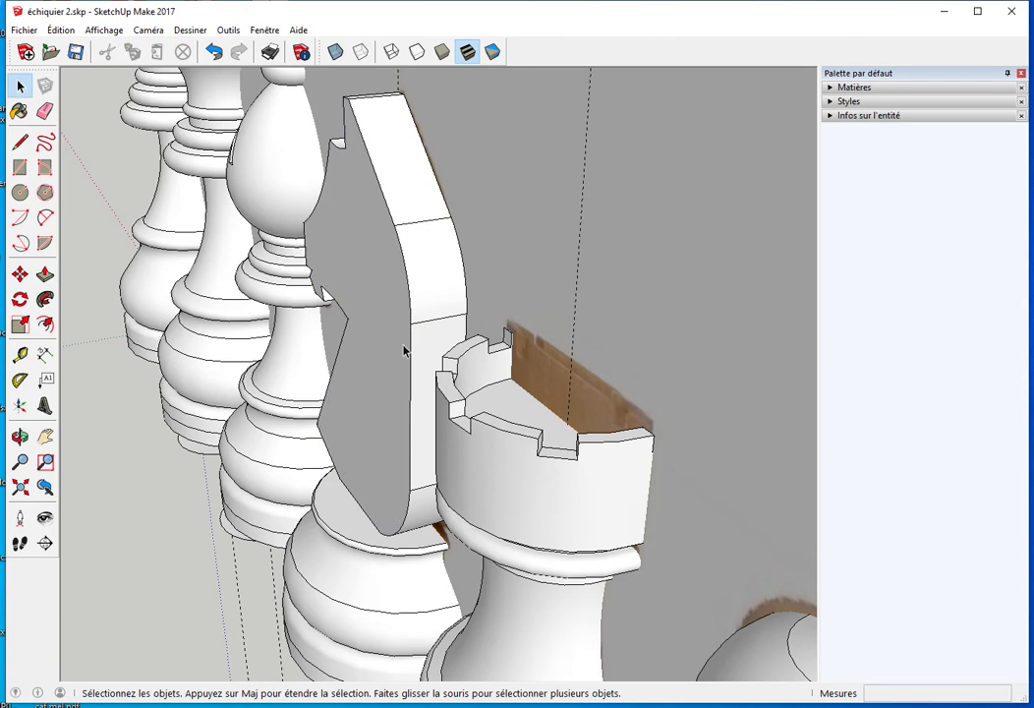
{"action": "middle_click_drag", "start_coordinate": [356, 366], "coordinate": [424, 372]}
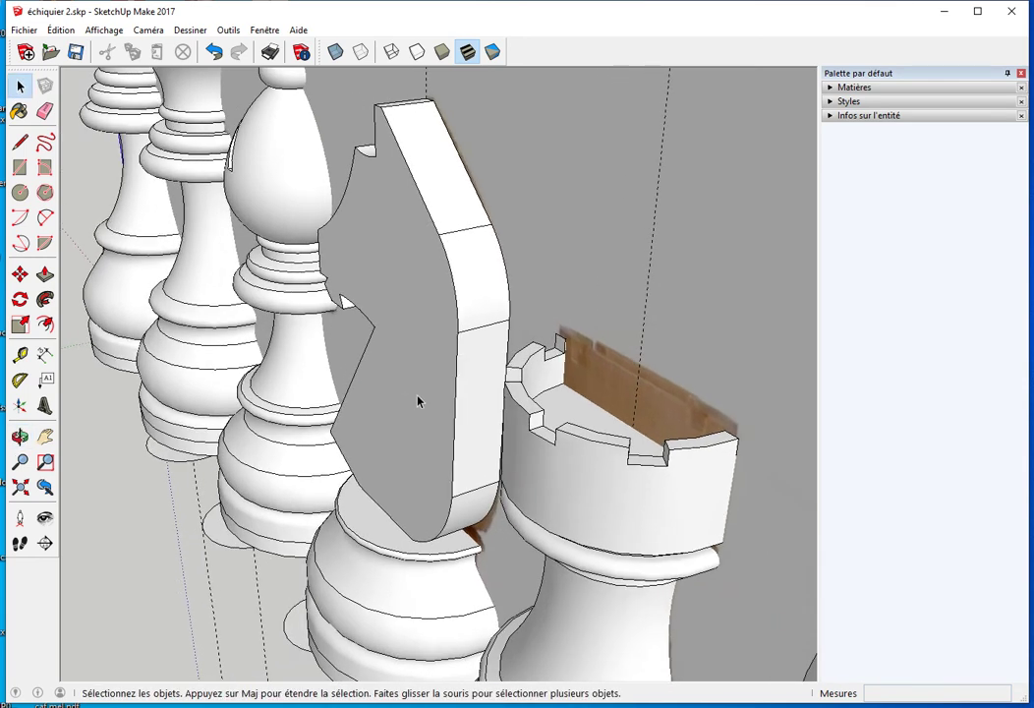
{"action": "triple_click", "coordinate": [413, 387]}
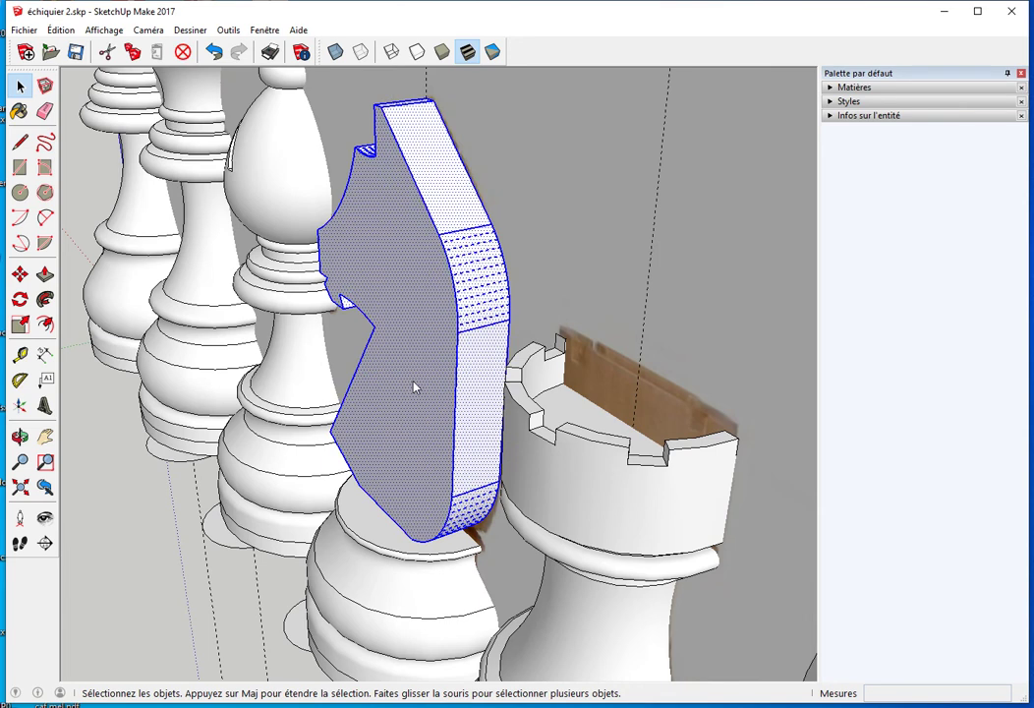
Group the 63 mm knight slab and orbit back to a front view
{"action": "right_click", "coordinate": [413, 384]}
{"action": "left_click", "coordinate": [470, 509]}
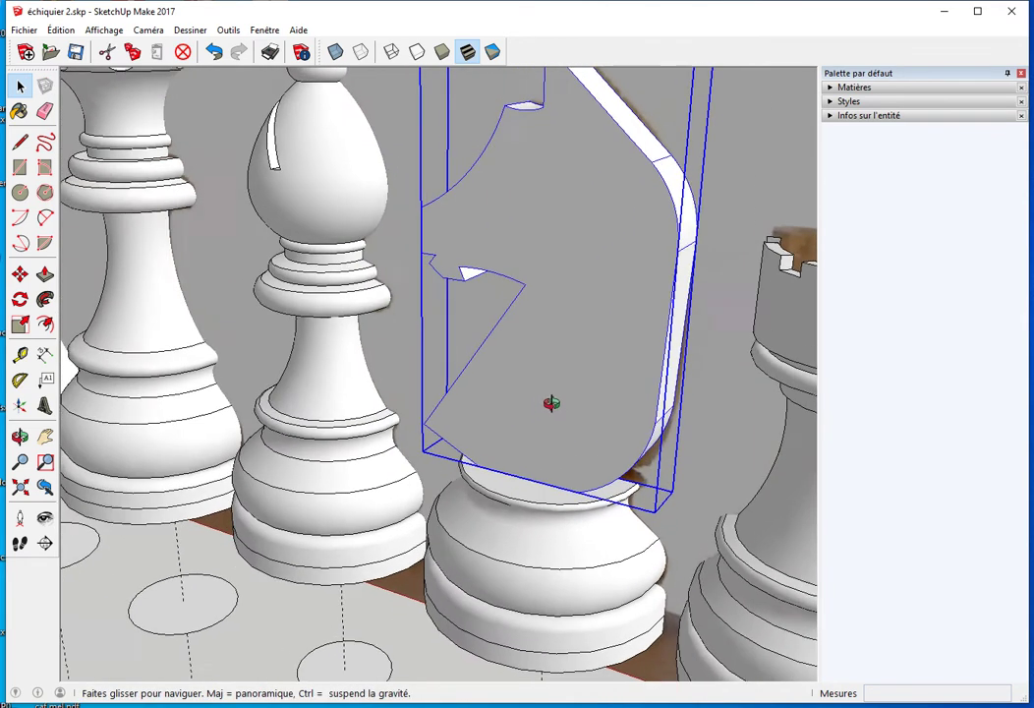
{"action": "mouse_move", "coordinate": [368, 444]}
{"action": "middle_mouse_down"}
{"action": "mouse_move", "coordinate": [579, 370]}
{"action": "mouse_move", "coordinate": [497, 444]}
{"action": "mouse_move", "coordinate": [310, 420]}
{"action": "middle_mouse_up"}
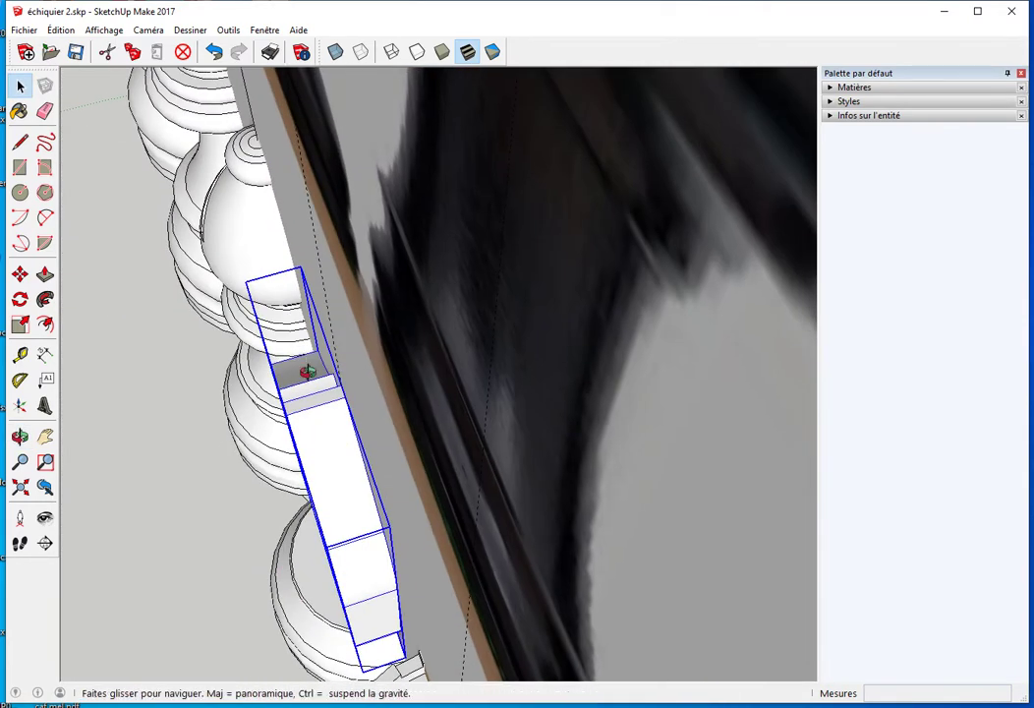
{"action": "middle_click_drag", "start_coordinate": [304, 358], "coordinate": [302, 365]}
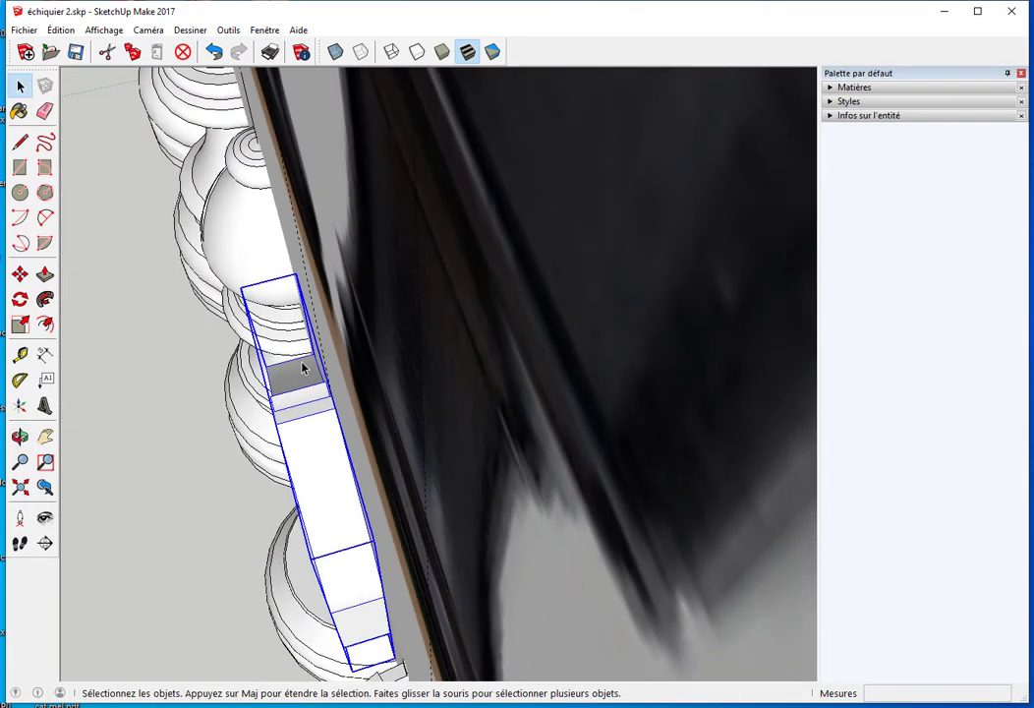
{"action": "mouse_move", "coordinate": [266, 582]}
{"action": "middle_mouse_down"}
{"action": "mouse_move", "coordinate": [535, 436]}
{"action": "mouse_move", "coordinate": [661, 386]}
{"action": "mouse_move", "coordinate": [630, 440]}
{"action": "mouse_move", "coordinate": [565, 416]}
{"action": "mouse_move", "coordinate": [576, 357]}
{"action": "middle_mouse_up"}
{"action": "key", "text": "r"}
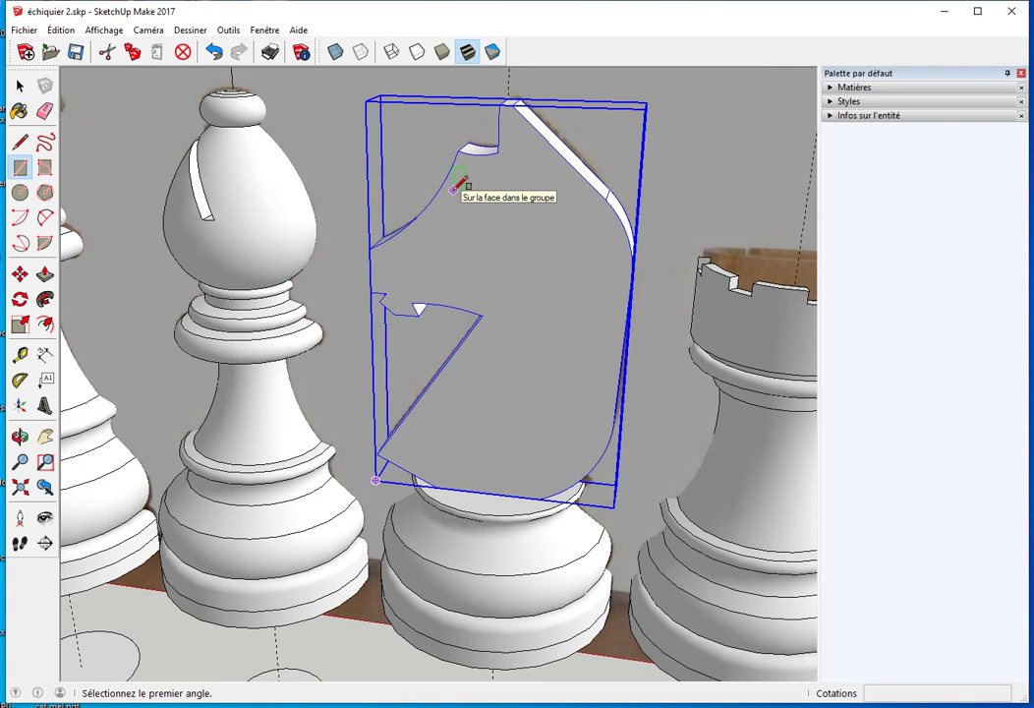
Draw a rectangle from above the knight's top-left to below its base
{"action": "mouse_move", "coordinate": [462, 224]}
{"action": "middle_mouse_down"}
{"action": "mouse_move", "coordinate": [491, 219]}
{"action": "mouse_move", "coordinate": [496, 191]}
{"action": "middle_mouse_up"}
{"action": "left_click", "coordinate": [363, 84]}
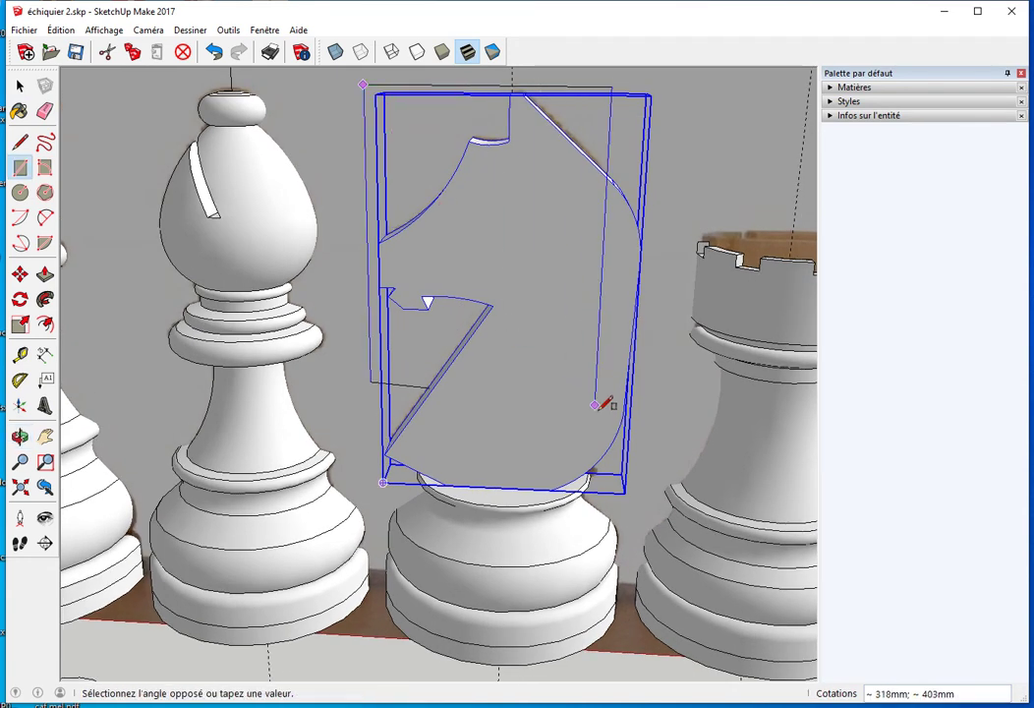
{"action": "left_click", "coordinate": [633, 505]}
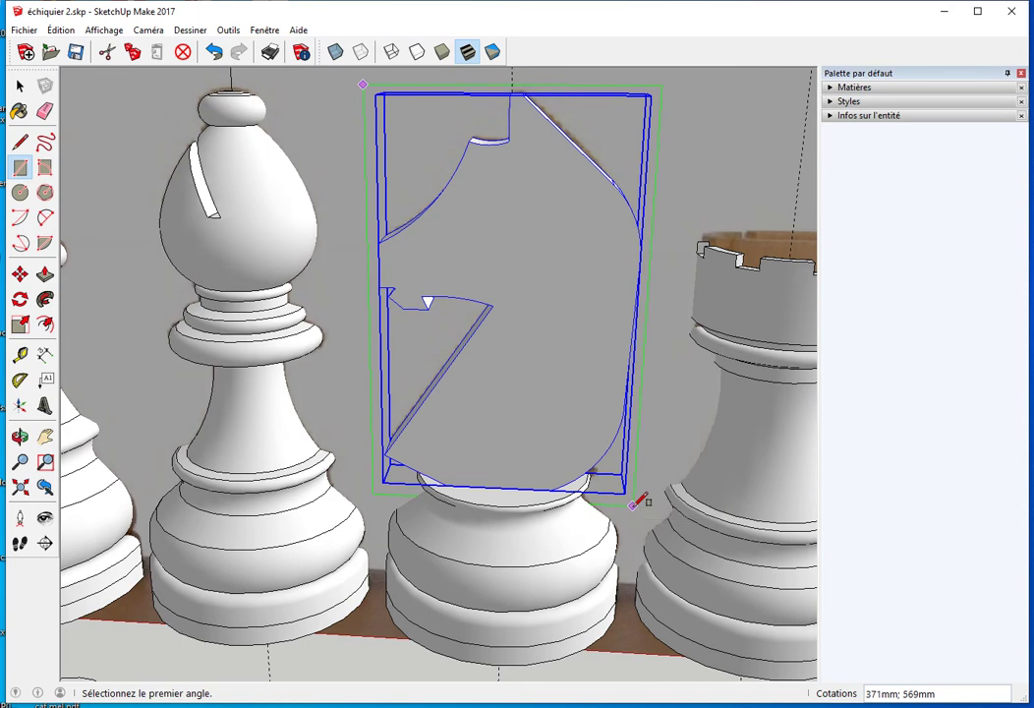
{"action": "key", "text": "space"}
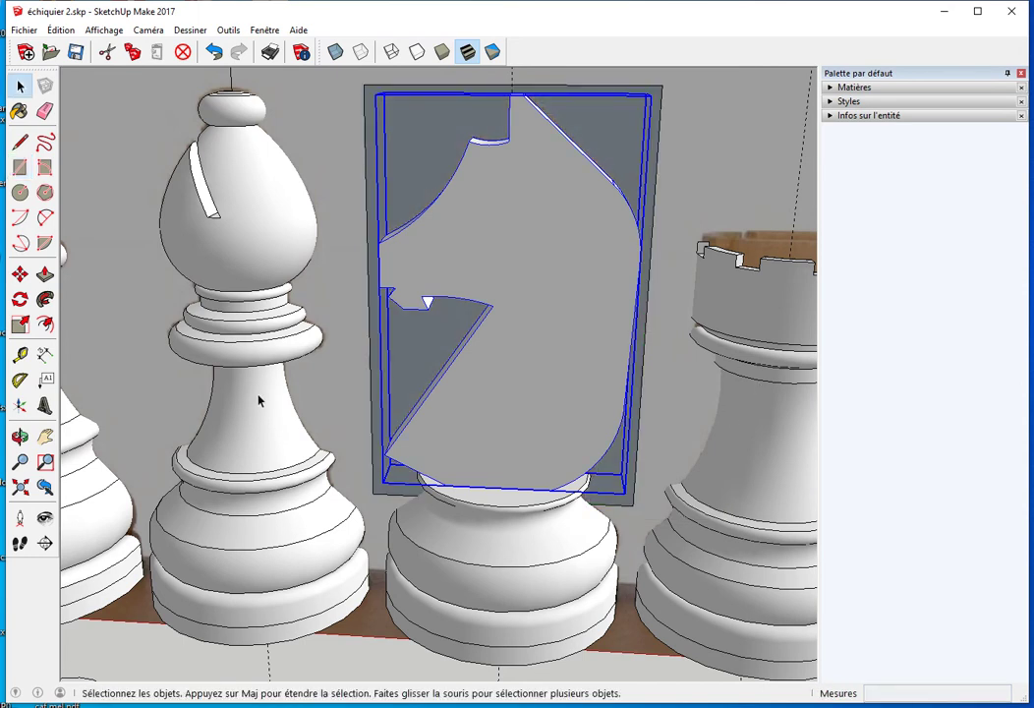
{"action": "left_click", "coordinate": [259, 400]}
{"action": "left_click", "coordinate": [767, 426]}
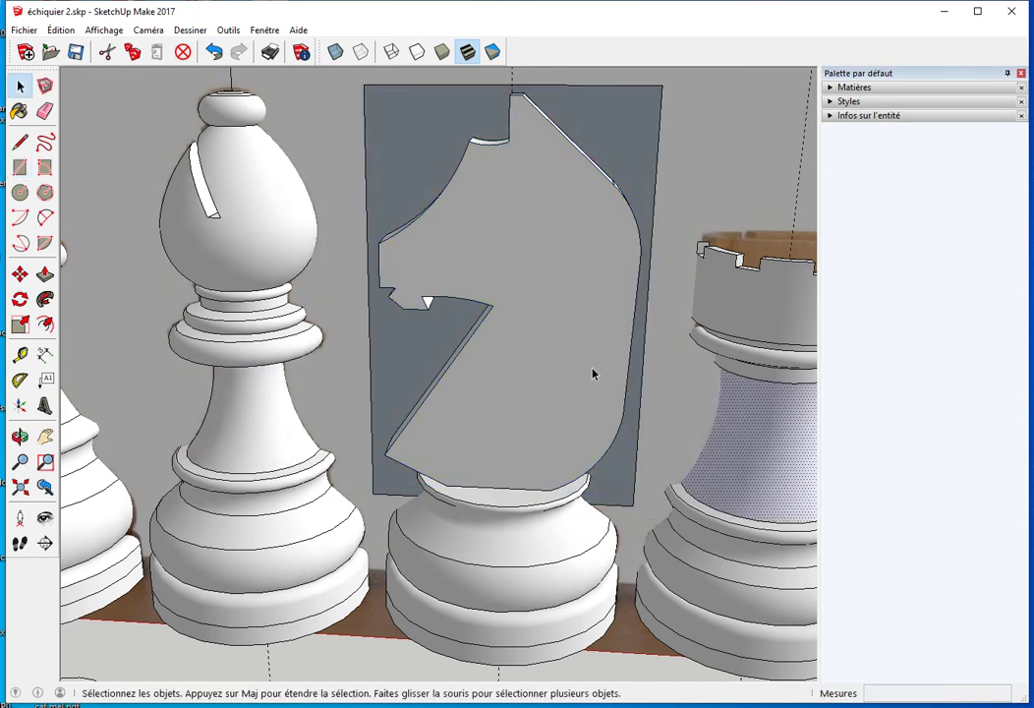
{"action": "mouse_move", "coordinate": [660, 386]}
{"action": "middle_mouse_down"}
{"action": "mouse_move", "coordinate": [601, 422]}
{"action": "mouse_move", "coordinate": [545, 411]}
{"action": "mouse_move", "coordinate": [404, 470]}
{"action": "middle_mouse_up"}
Push/Pull the rectangle into a block around the knight and make it a group
{"action": "key", "text": "p"}
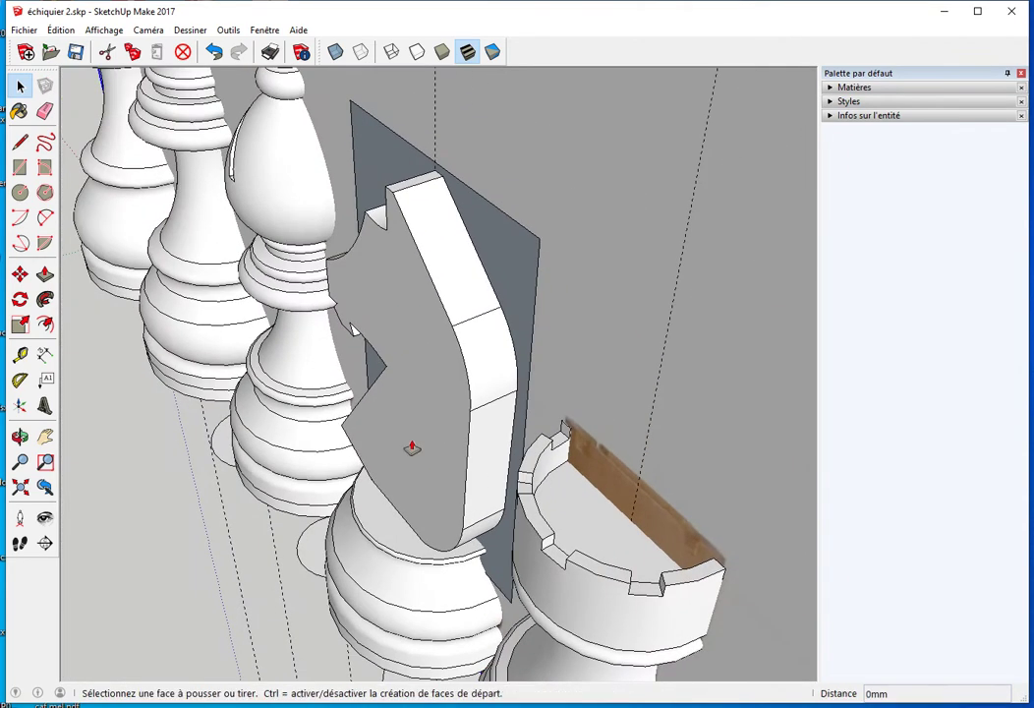
{"action": "left_click", "coordinate": [523, 299]}
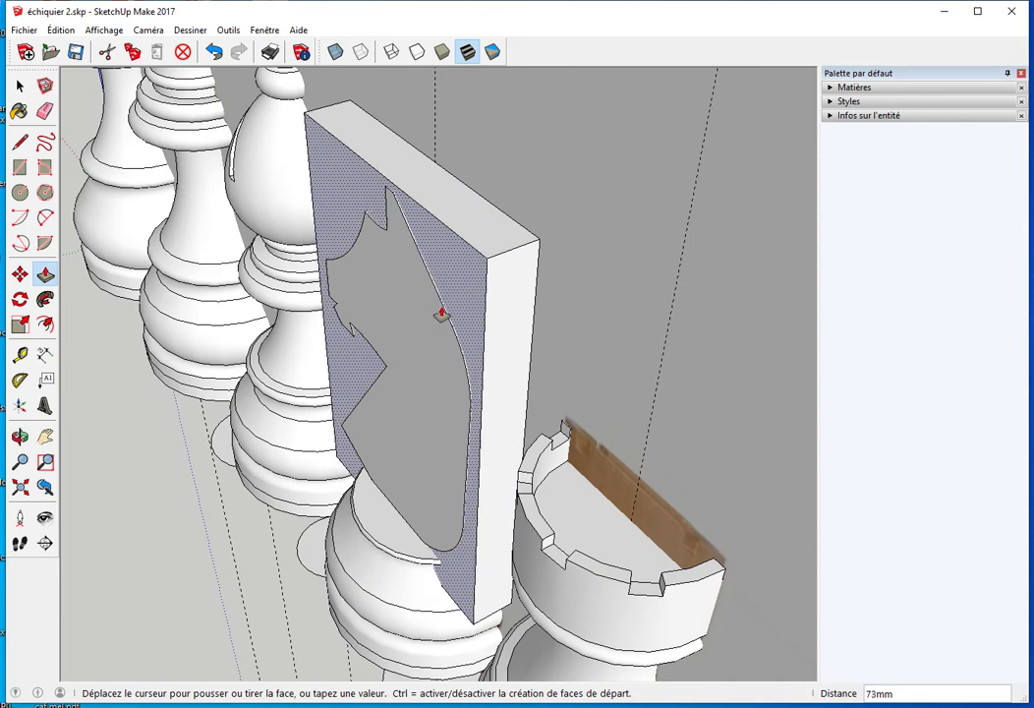
{"action": "left_click", "coordinate": [429, 318]}
{"action": "key", "text": "space"}
{"action": "triple_click", "coordinate": [415, 344]}
{"action": "right_click", "coordinate": [416, 344]}
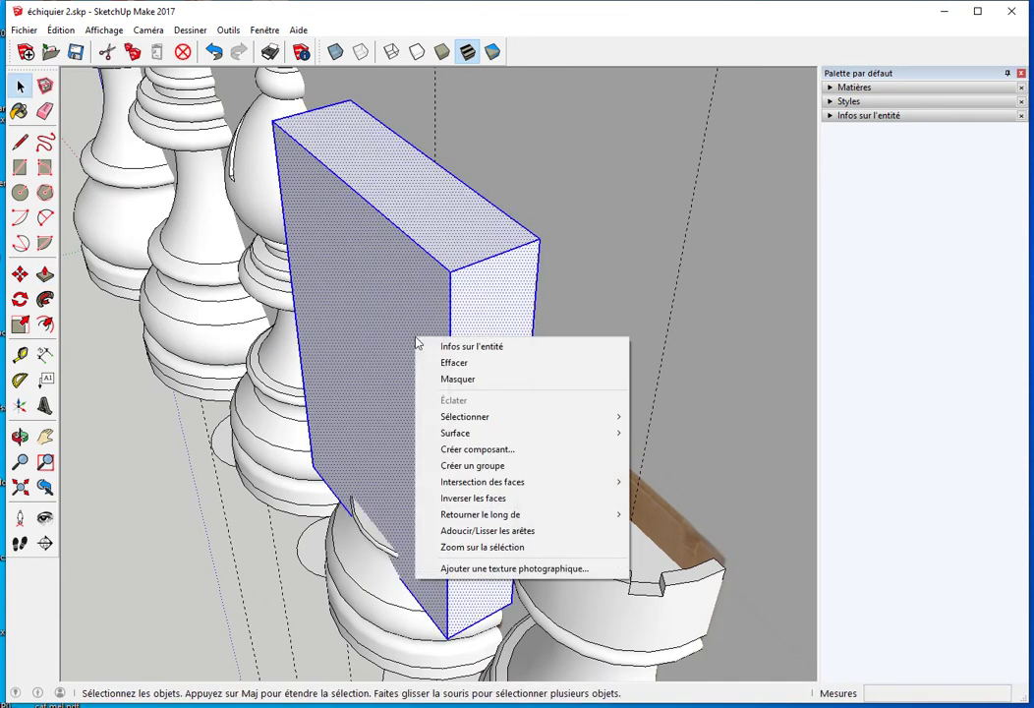
{"action": "left_click", "coordinate": [470, 464]}
{"action": "mouse_move", "coordinate": [487, 438]}
{"action": "middle_mouse_down"}
{"action": "mouse_move", "coordinate": [430, 415]}
{"action": "mouse_move", "coordinate": [415, 376]}
{"action": "mouse_move", "coordinate": [355, 443]}
{"action": "middle_mouse_up"}
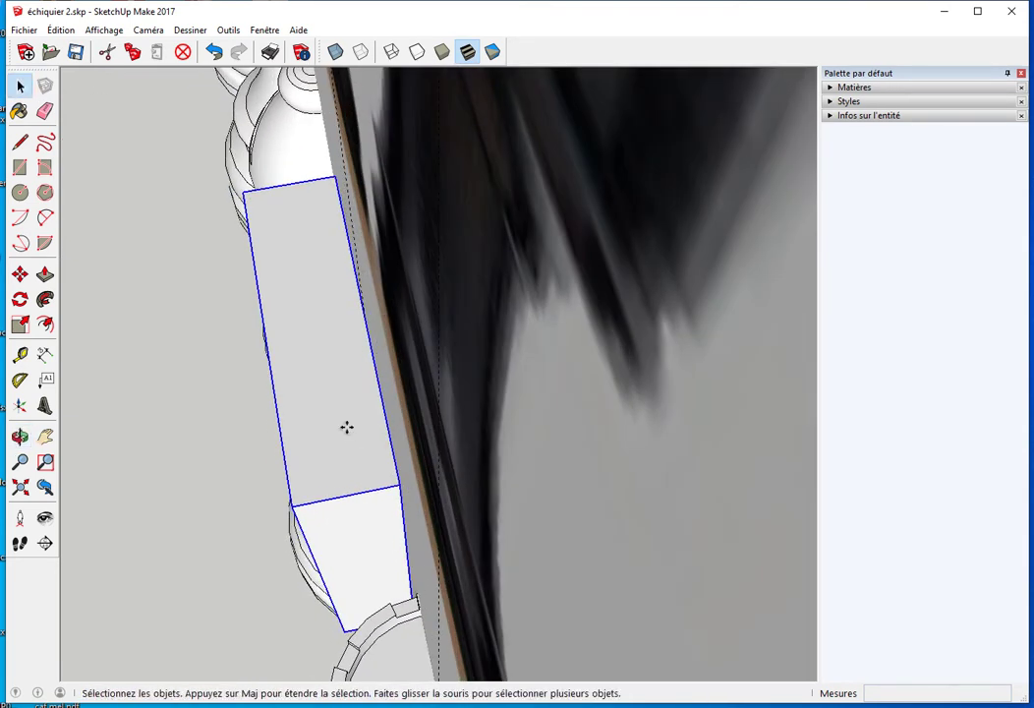
Move the block group sideways along the green axis and start rotating it
{"action": "key", "text": "m"}
{"action": "left_click", "coordinate": [318, 402]}
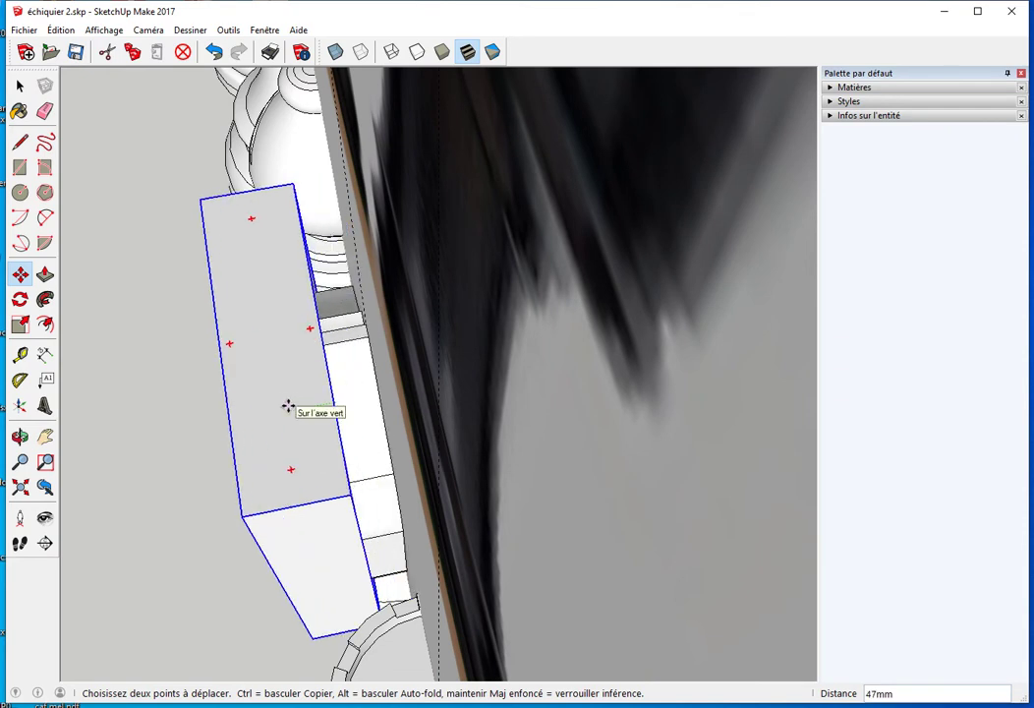
{"action": "left_click", "coordinate": [288, 406]}
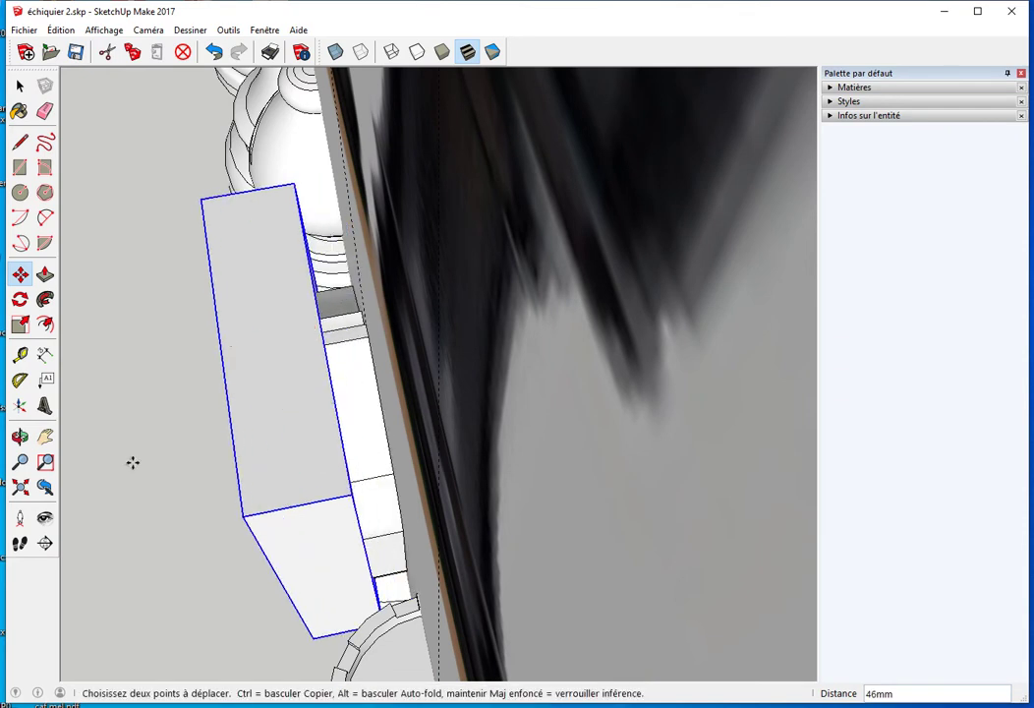
{"action": "middle_click_drag", "start_coordinate": [147, 447], "coordinate": [202, 395]}
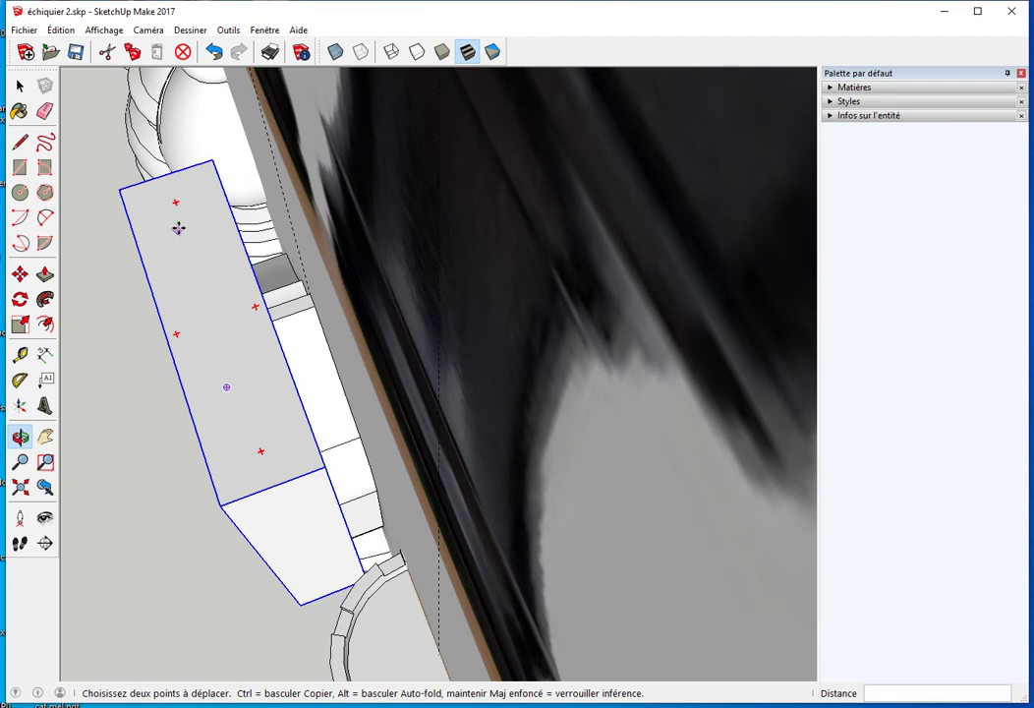
{"action": "left_click", "coordinate": [174, 201]}
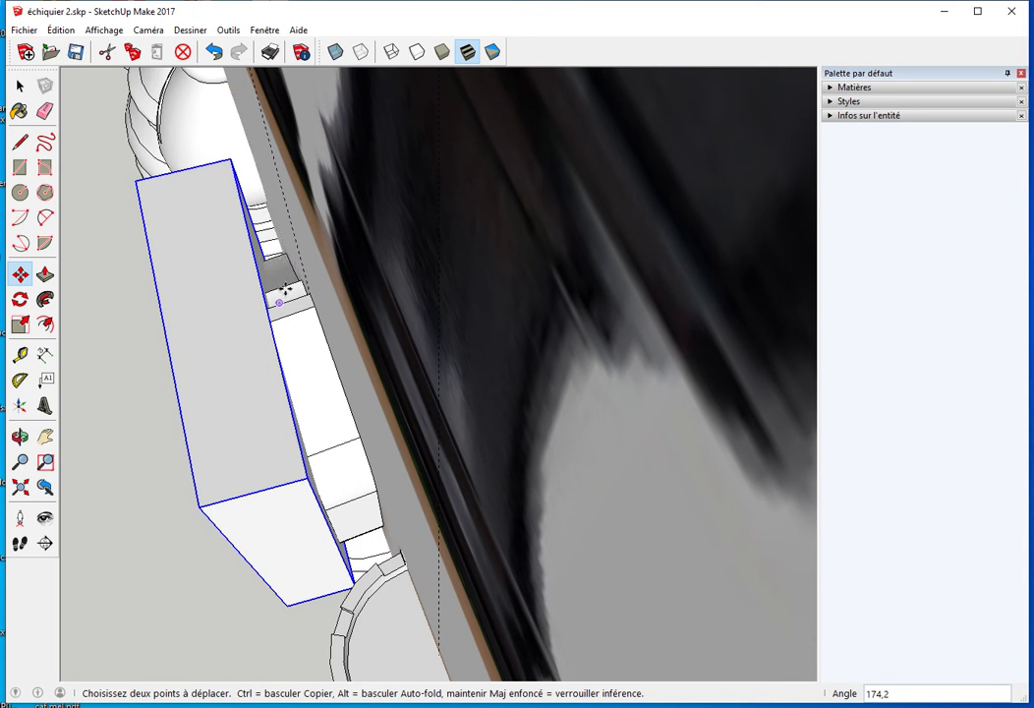
{"action": "mouse_move", "coordinate": [279, 526]}
{"action": "middle_mouse_down"}
{"action": "mouse_move", "coordinate": [271, 409]}
{"action": "mouse_move", "coordinate": [321, 373]}
{"action": "middle_mouse_up"}
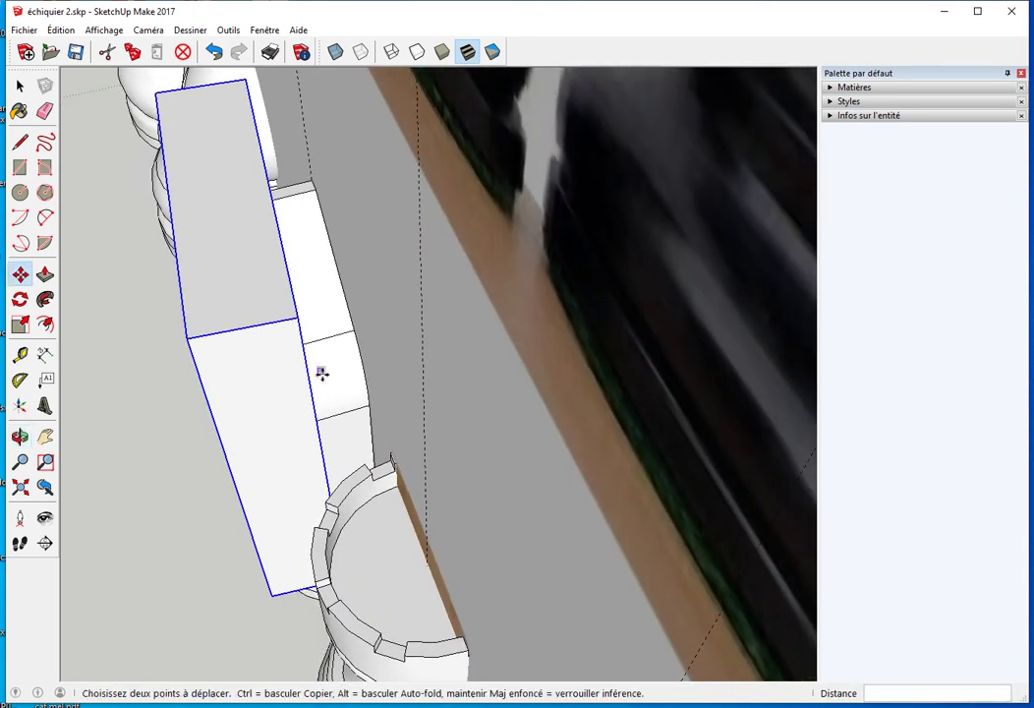
Check alignment with X-ray toggled on and off, then undo the rotation
{"action": "left_click", "coordinate": [335, 51]}
{"action": "mouse_move", "coordinate": [380, 433]}
{"action": "middle_mouse_down"}
{"action": "mouse_move", "coordinate": [353, 472]}
{"action": "mouse_move", "coordinate": [391, 502]}
{"action": "mouse_move", "coordinate": [358, 513]}
{"action": "mouse_move", "coordinate": [373, 493]}
{"action": "mouse_move", "coordinate": [365, 492]}
{"action": "middle_mouse_up"}
{"action": "scroll", "coordinate": [359, 496], "scroll_direction": "up", "scroll_amount": 2}
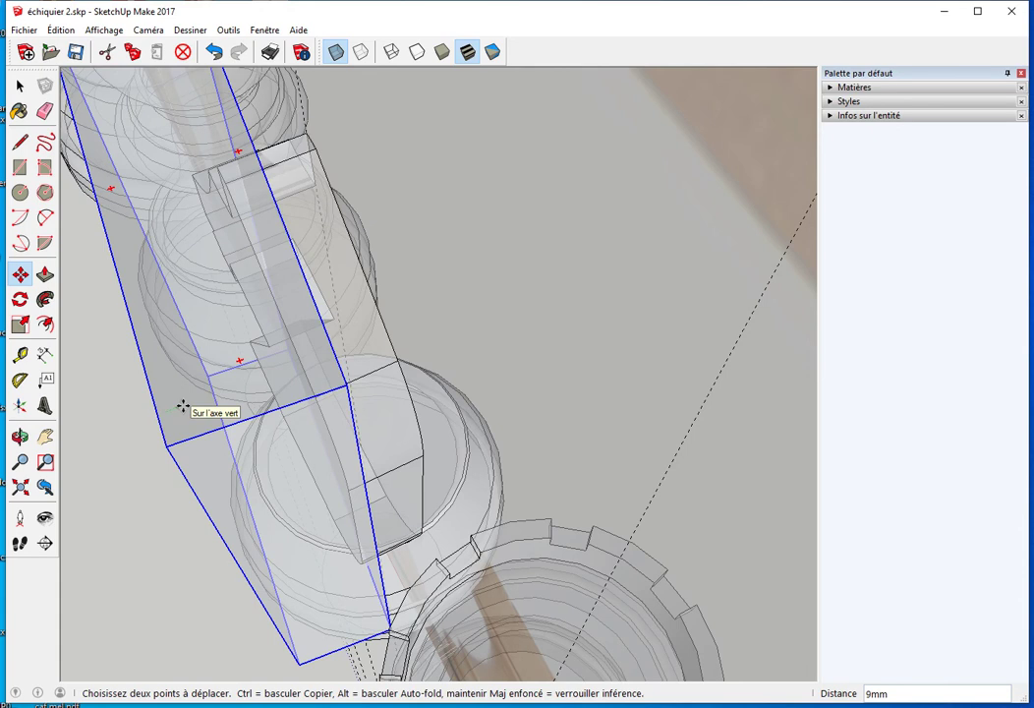
{"action": "mouse_move", "coordinate": [381, 280]}
{"action": "middle_mouse_down"}
{"action": "mouse_move", "coordinate": [373, 334]}
{"action": "mouse_move", "coordinate": [393, 314]}
{"action": "middle_mouse_up"}
{"action": "left_click", "coordinate": [335, 51]}
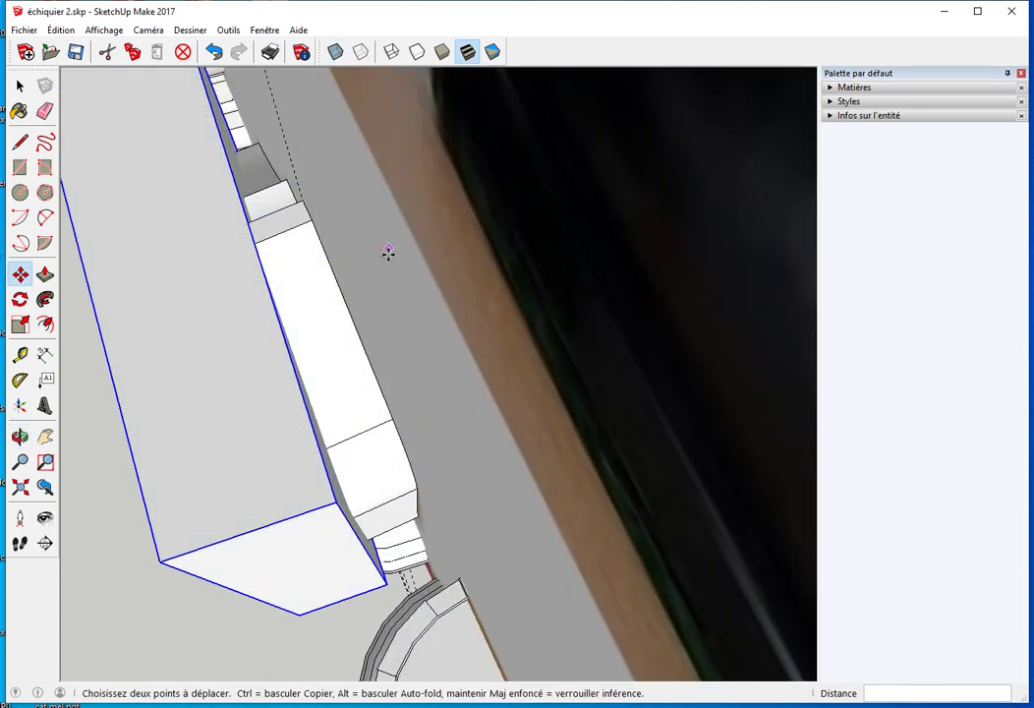
{"action": "mouse_move", "coordinate": [323, 317]}
{"action": "middle_mouse_down"}
{"action": "mouse_move", "coordinate": [231, 402]}
{"action": "mouse_move", "coordinate": [312, 331]}
{"action": "mouse_move", "coordinate": [358, 409]}
{"action": "mouse_move", "coordinate": [401, 407]}
{"action": "mouse_move", "coordinate": [380, 424]}
{"action": "mouse_move", "coordinate": [371, 398]}
{"action": "middle_mouse_up"}
{"action": "scroll", "coordinate": [401, 407], "scroll_direction": "down", "scroll_amount": 5}
{"action": "key", "text": "ctrl+z"}
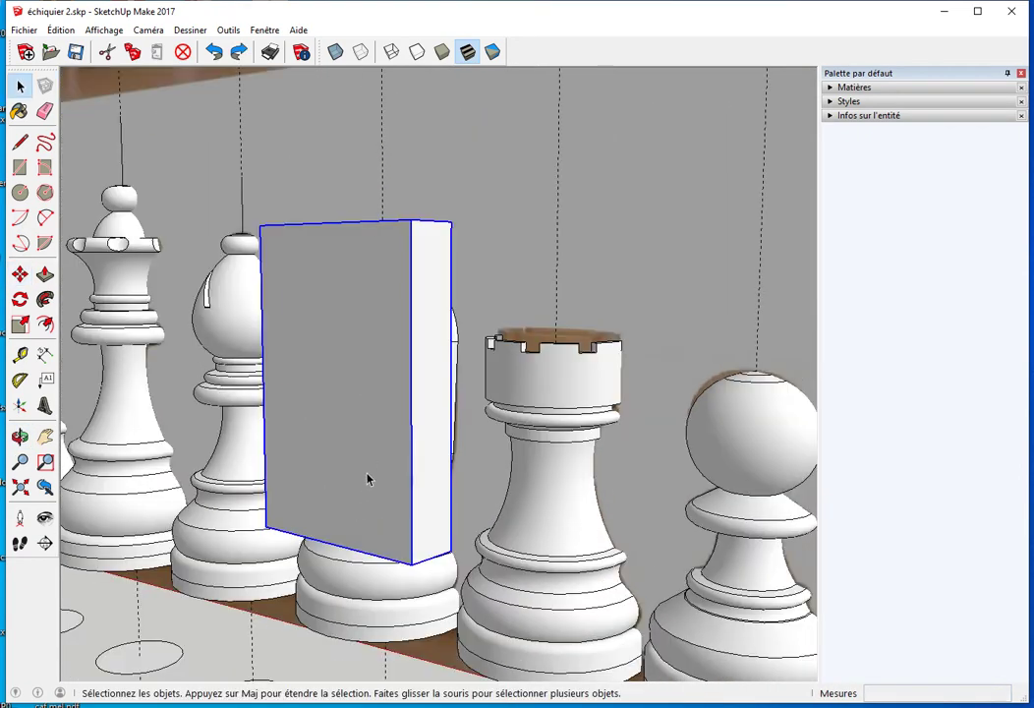
With X-ray on, push the slab's bottom face up about 23 mm, above the knight's base
{"action": "key", "text": "ctrl+y"}
{"action": "key", "text": "p"}
{"action": "left_click", "coordinate": [300, 413]}
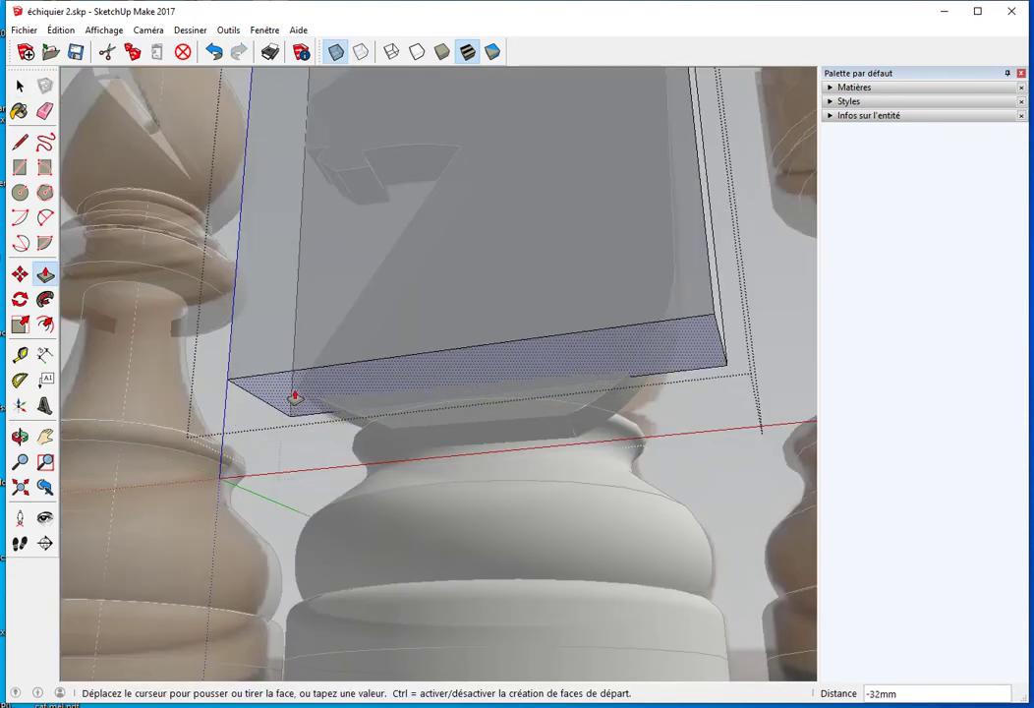
{"action": "left_click", "coordinate": [295, 397]}
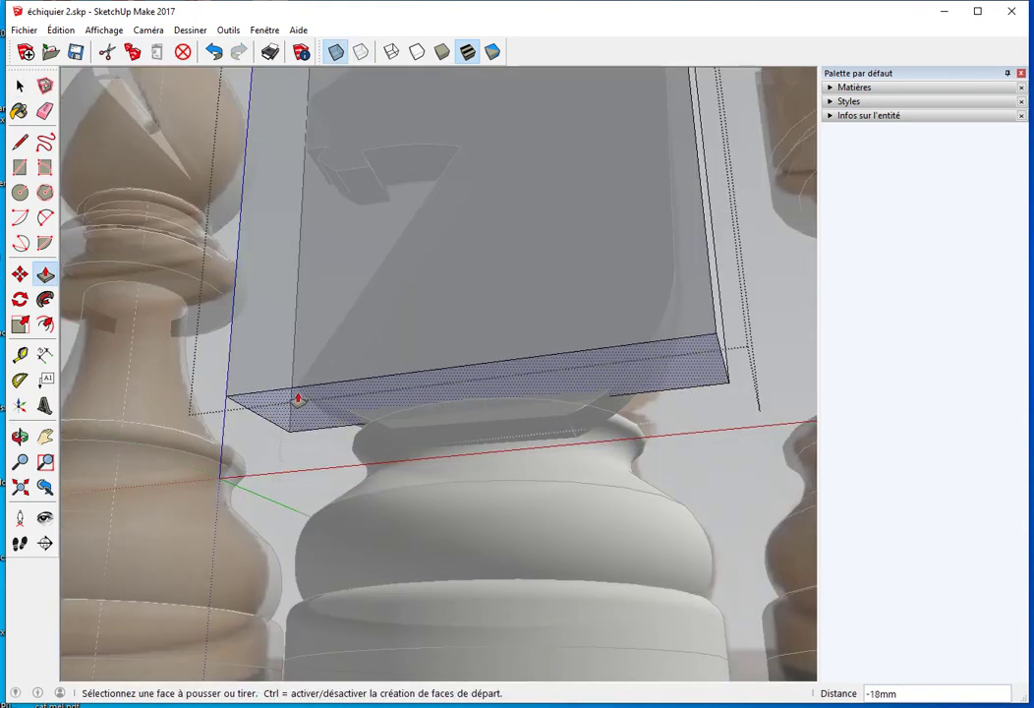
{"action": "scroll", "coordinate": [296, 399], "scroll_direction": "up", "scroll_amount": 3}
{"action": "scroll", "coordinate": [295, 401], "scroll_direction": "up", "scroll_amount": 2}
{"action": "scroll", "coordinate": [304, 412], "scroll_direction": "up", "scroll_amount": 2}
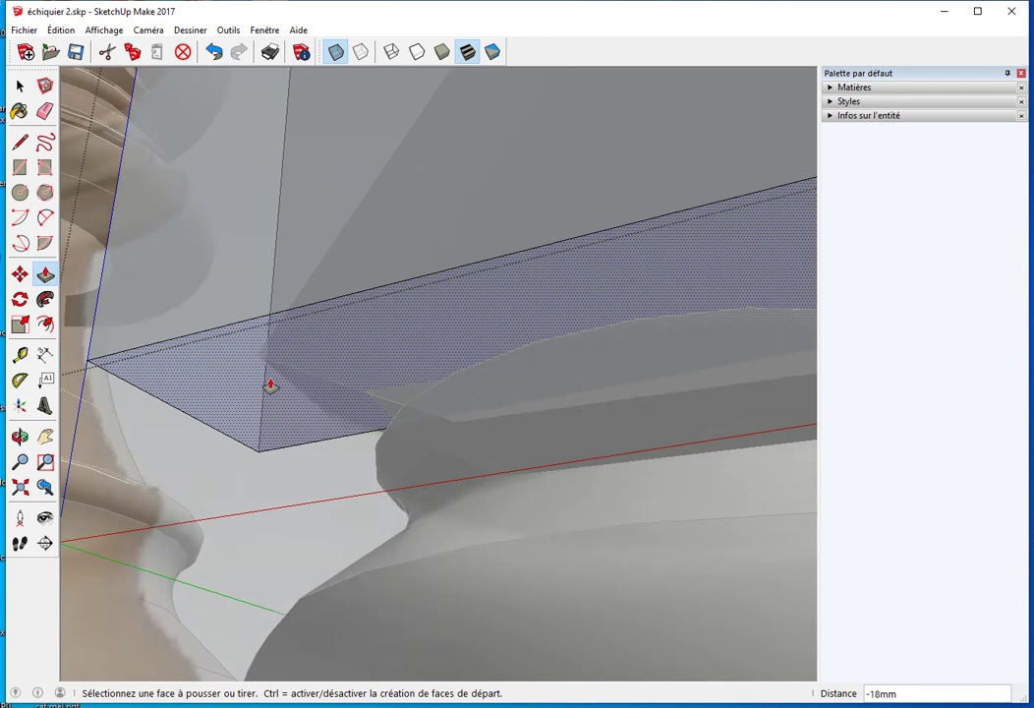
{"action": "left_click", "coordinate": [210, 403]}
{"action": "left_click", "coordinate": [259, 362]}
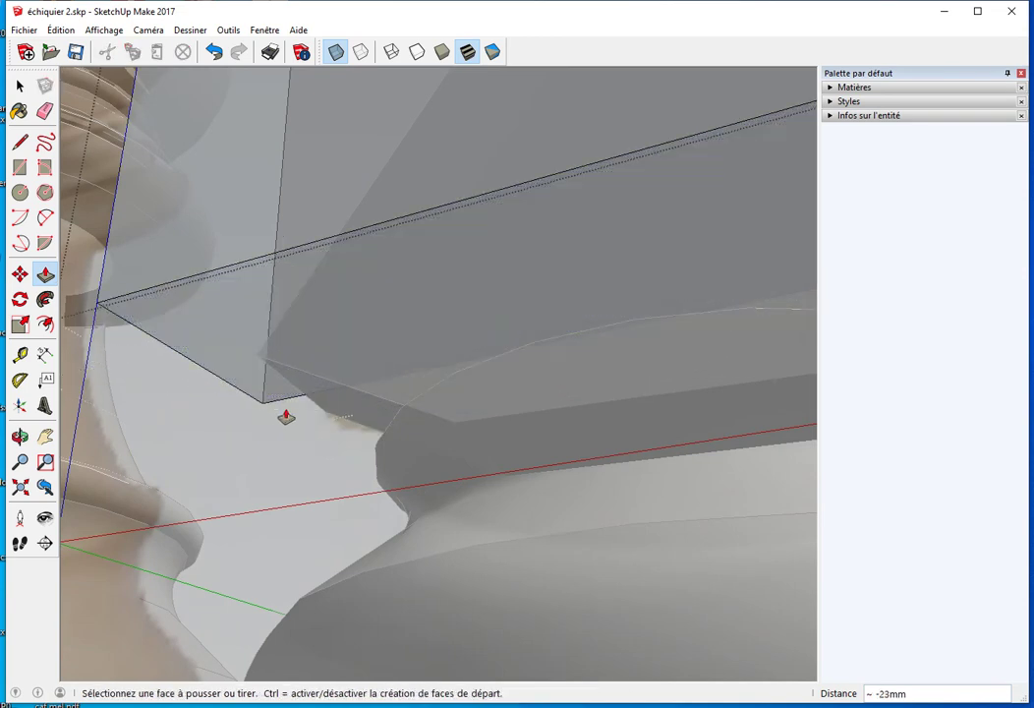
{"action": "scroll", "coordinate": [285, 419], "scroll_direction": "down", "scroll_amount": 2}
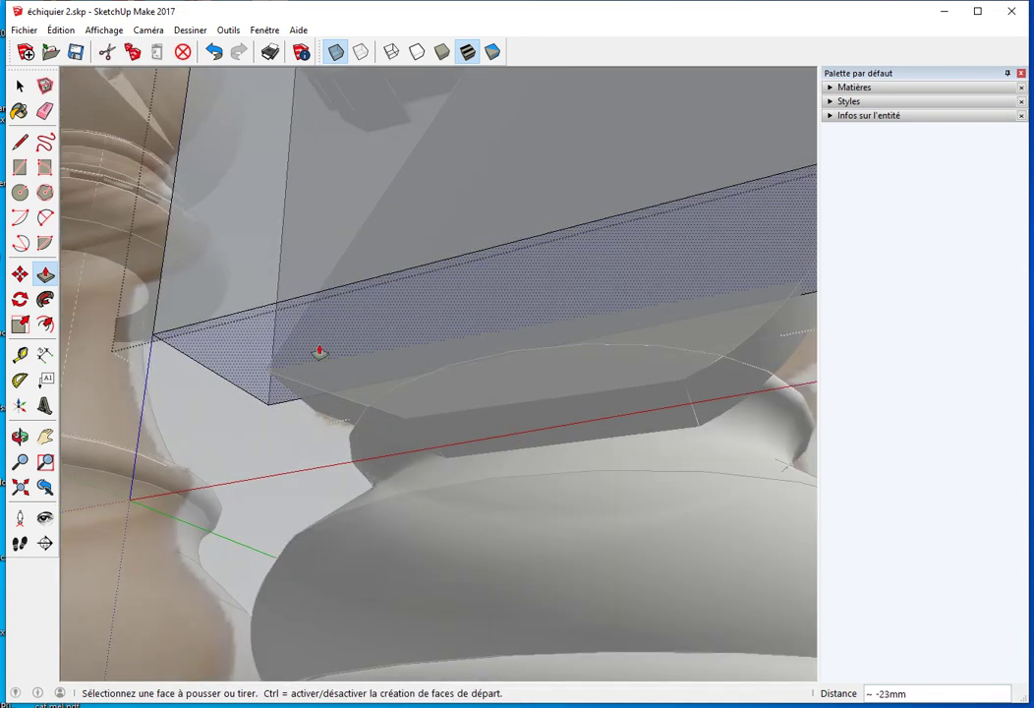
{"action": "mouse_move", "coordinate": [310, 373]}
{"action": "middle_mouse_down"}
{"action": "mouse_move", "coordinate": [482, 332]}
{"action": "mouse_move", "coordinate": [306, 440]}
{"action": "mouse_move", "coordinate": [275, 420]}
{"action": "mouse_move", "coordinate": [141, 487]}
{"action": "middle_mouse_up"}
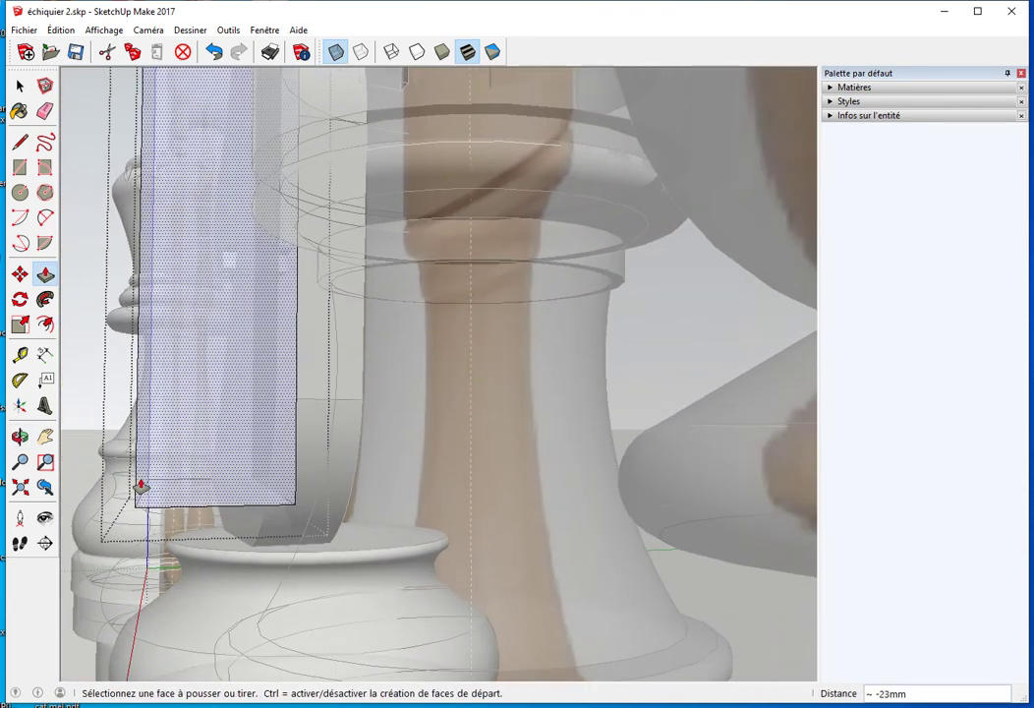
{"action": "left_click", "coordinate": [207, 483]}
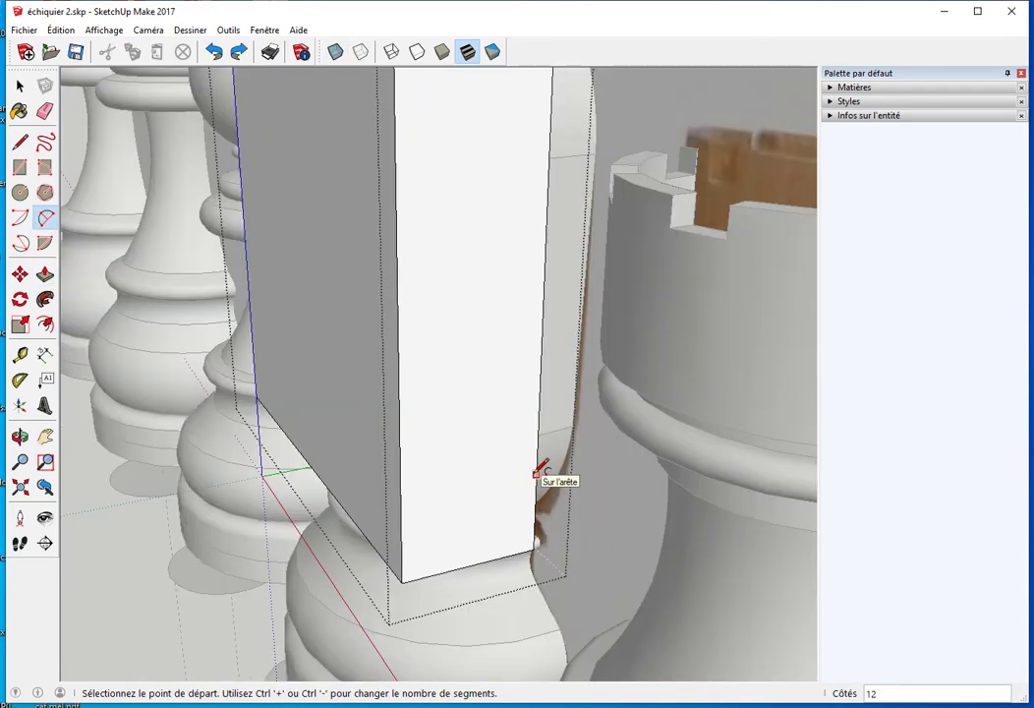
Round the block's bottom corner with a 2-point arc and push the corner piece through
{"action": "left_click", "coordinate": [536, 475]}
{"action": "left_click", "coordinate": [445, 570]}
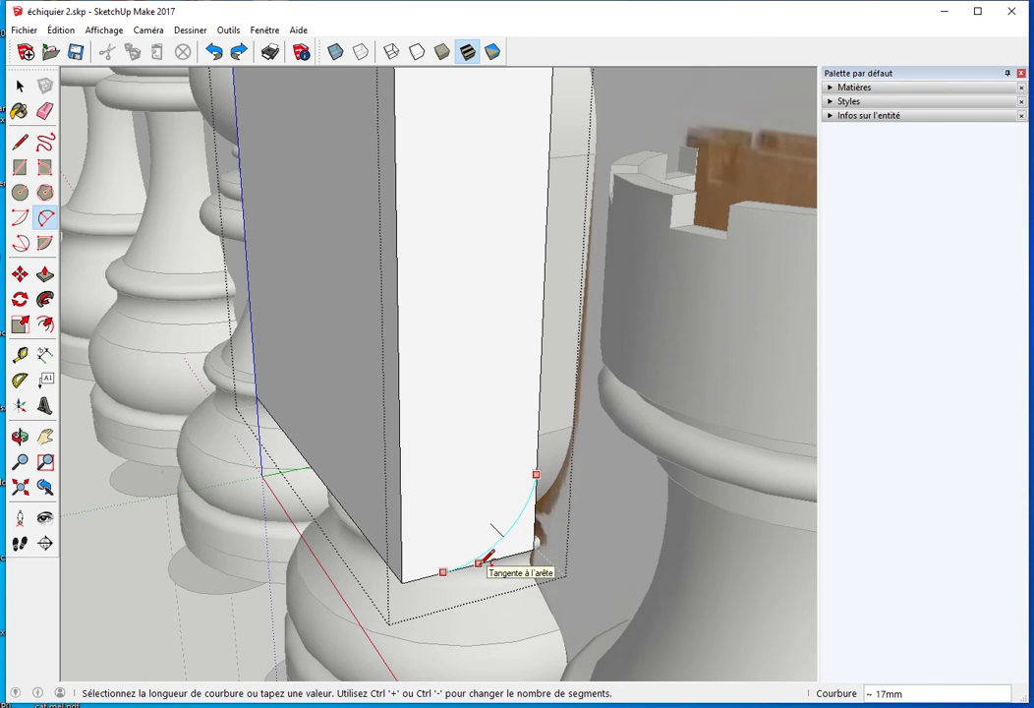
{"action": "left_click", "coordinate": [485, 556]}
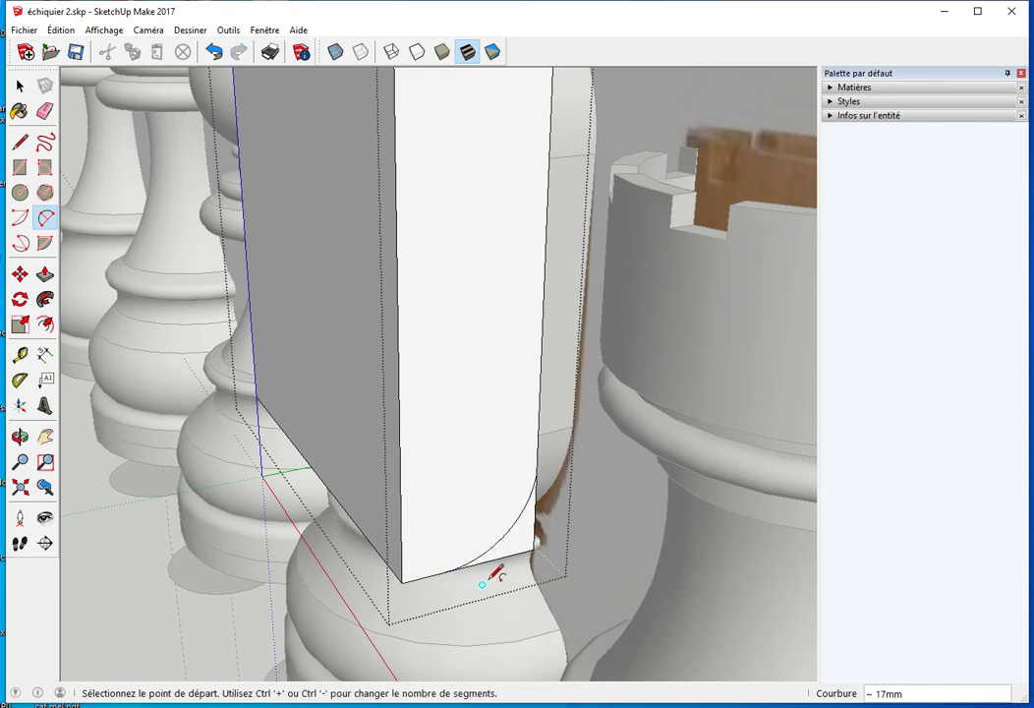
{"action": "key", "text": "p"}
{"action": "left_click", "coordinate": [509, 547]}
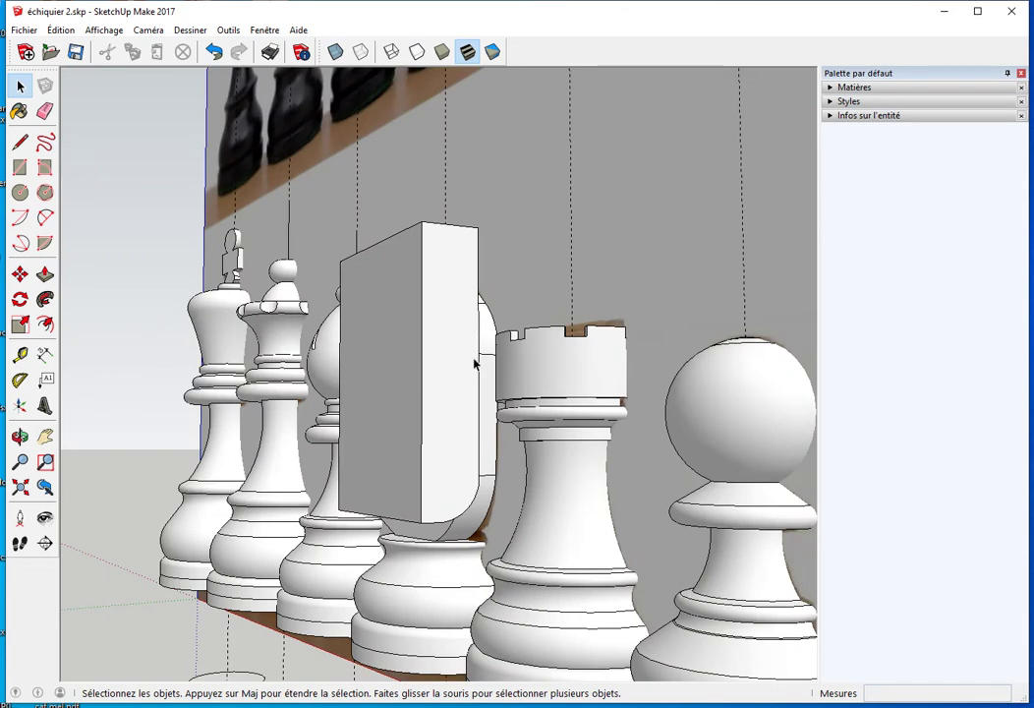
Explode the block group into loose faces and select the arc corner piece
{"action": "left_click", "coordinate": [462, 381]}
{"action": "right_click", "coordinate": [442, 382]}
{"action": "left_click", "coordinate": [494, 473]}
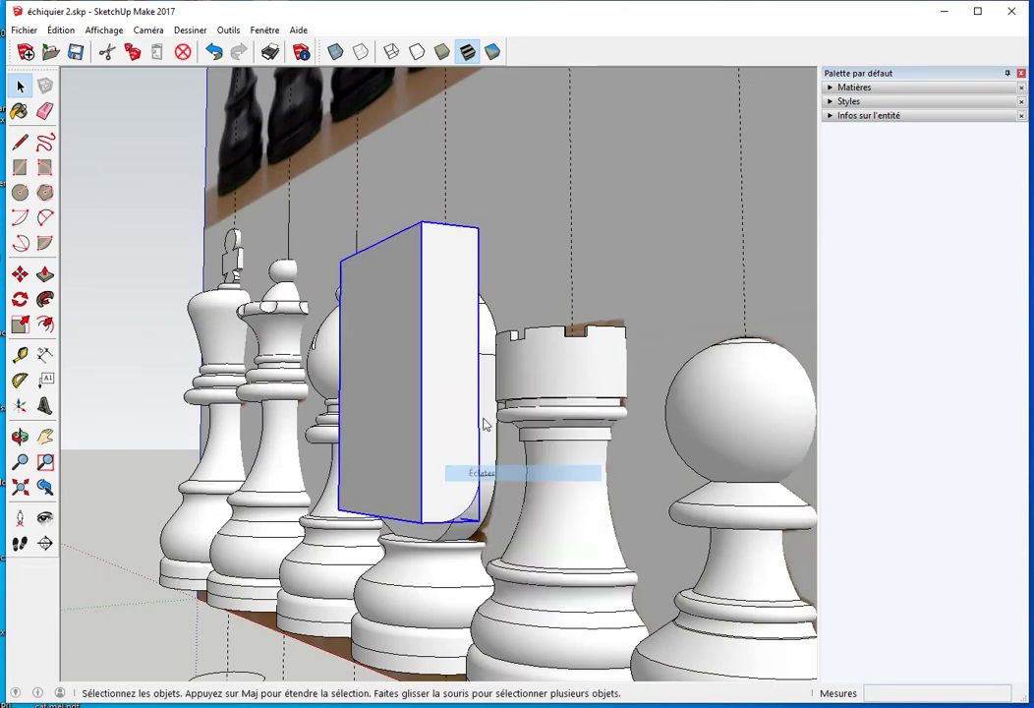
{"action": "left_click", "coordinate": [487, 370]}
{"action": "right_click", "coordinate": [488, 376]}
Explode the arc corner piece and intersect it with the block's faces
{"action": "left_click", "coordinate": [515, 465]}
{"action": "left_click", "coordinate": [452, 369], "text": "shift"}
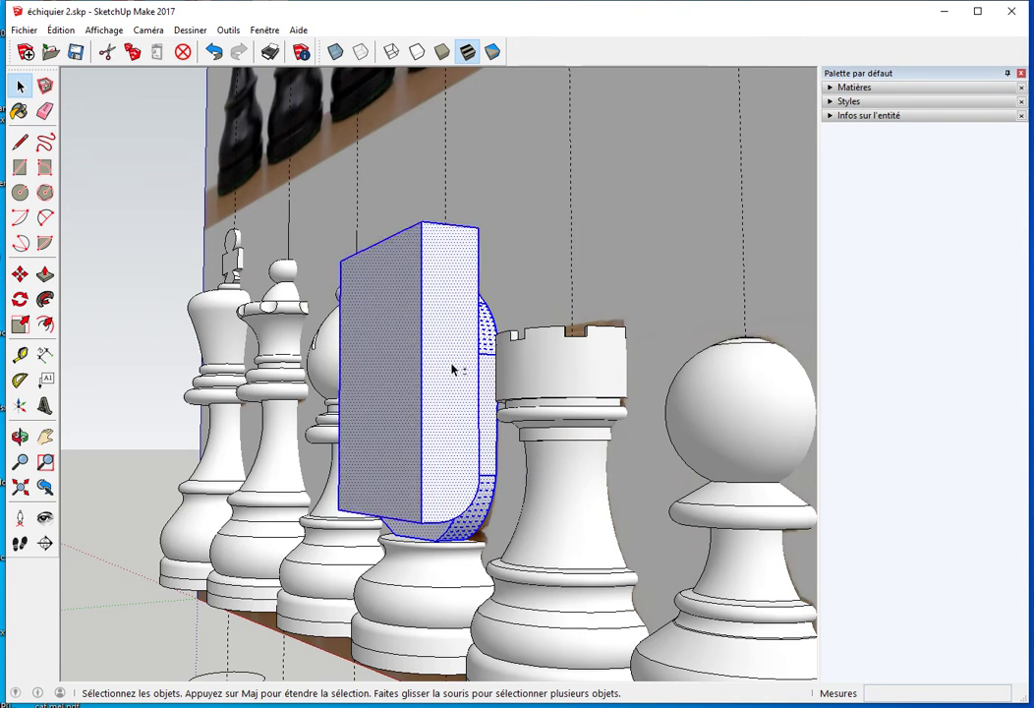
{"action": "right_click", "coordinate": [453, 369]}
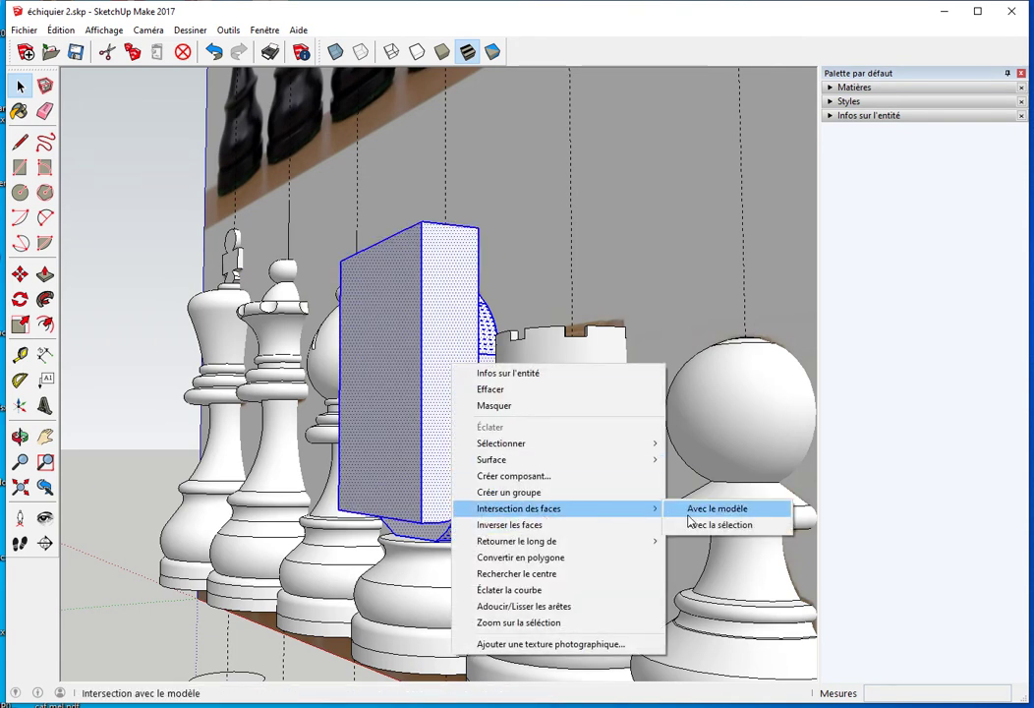
{"action": "mouse_move", "coordinate": [518, 508]}
{"action": "left_click", "coordinate": [732, 522]}
Delete the box's front face and the knight-shaped face
{"action": "mouse_move", "coordinate": [384, 335]}
{"action": "middle_mouse_down"}
{"action": "mouse_move", "coordinate": [399, 396]}
{"action": "mouse_move", "coordinate": [418, 410]}
{"action": "middle_mouse_up"}
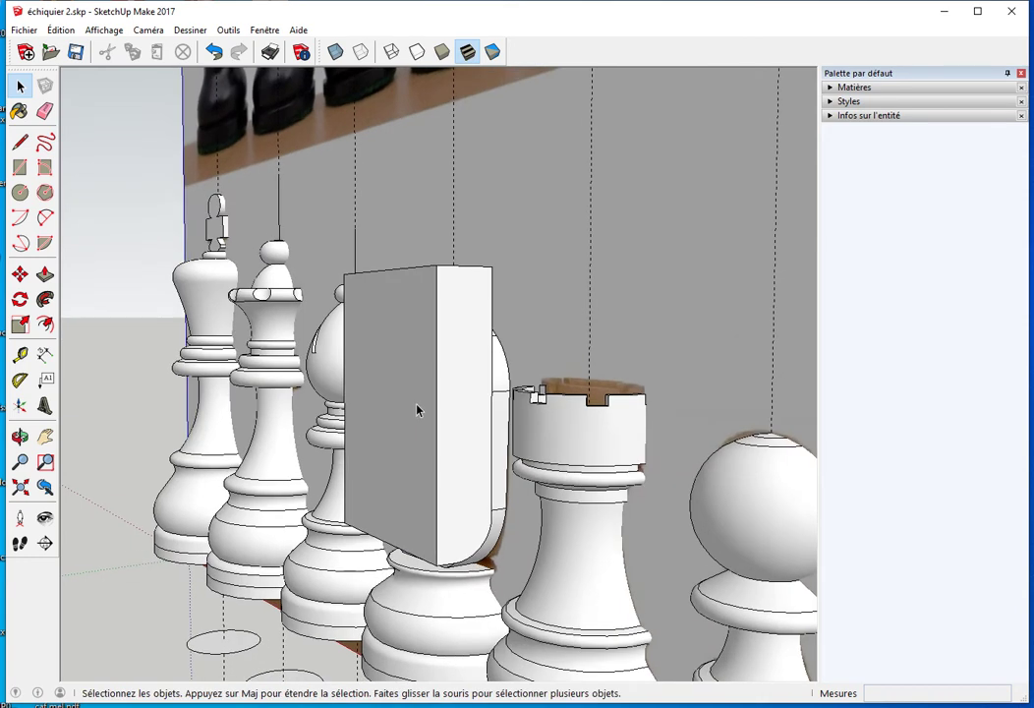
{"action": "left_click", "coordinate": [415, 410]}
{"action": "key", "text": "Delete"}
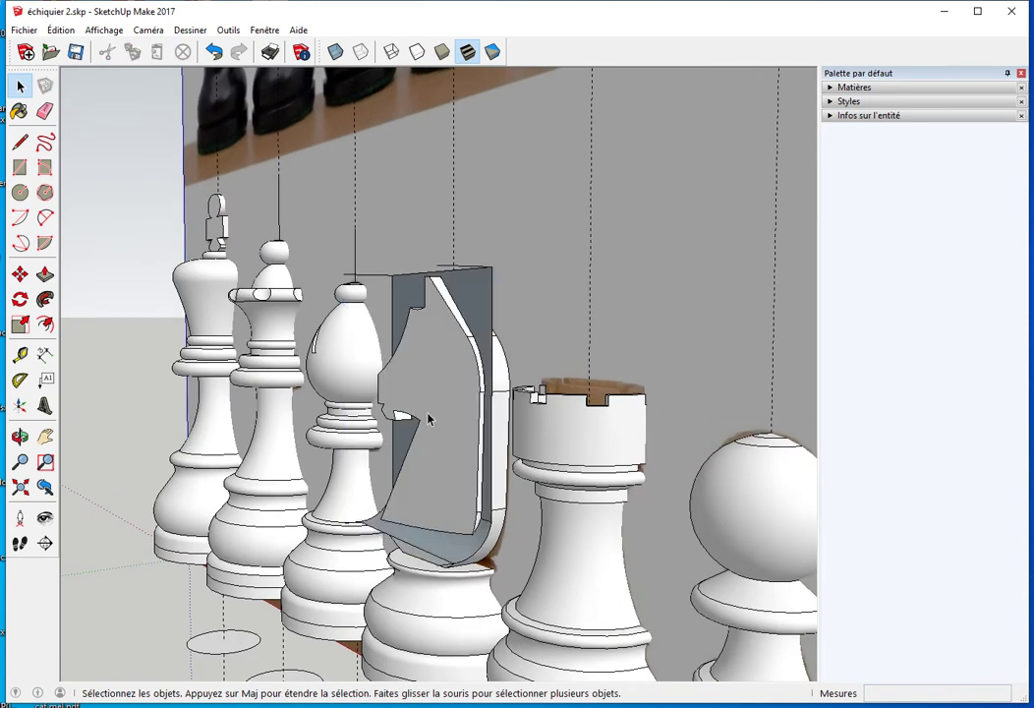
{"action": "middle_click_drag", "start_coordinate": [438, 413], "coordinate": [451, 430]}
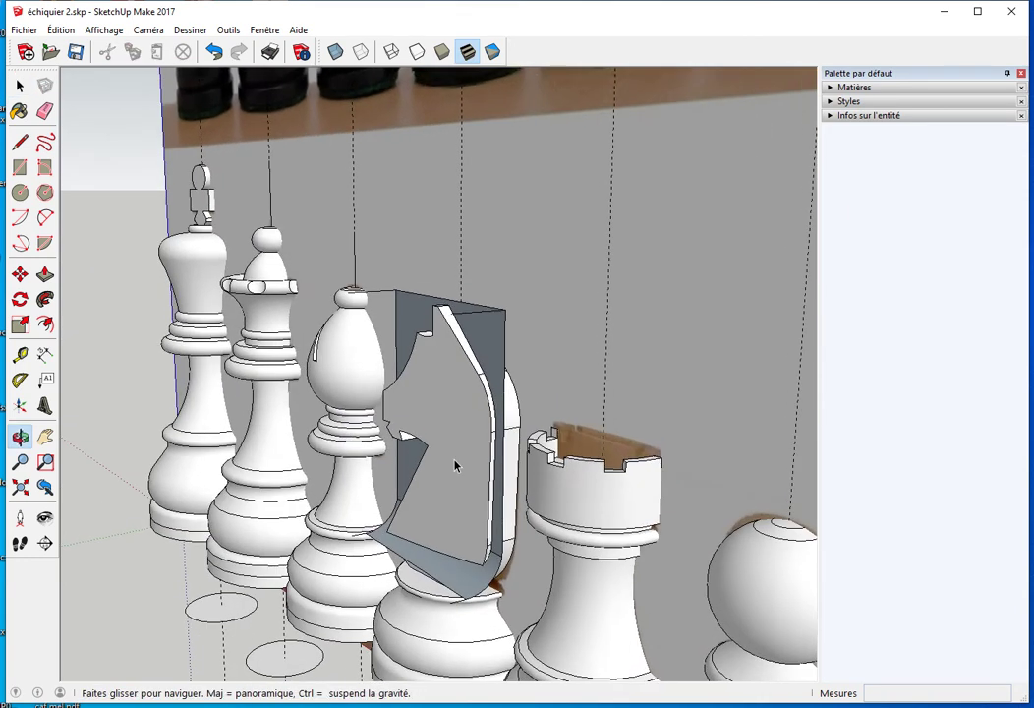
{"action": "left_click", "coordinate": [443, 429]}
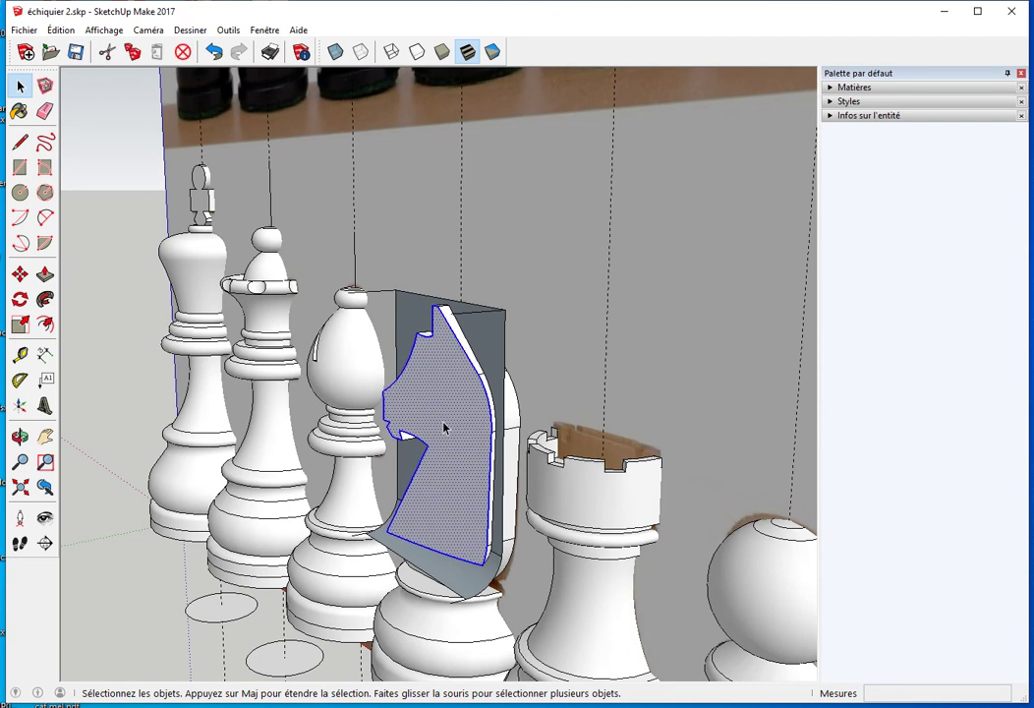
{"action": "key", "text": "Delete"}
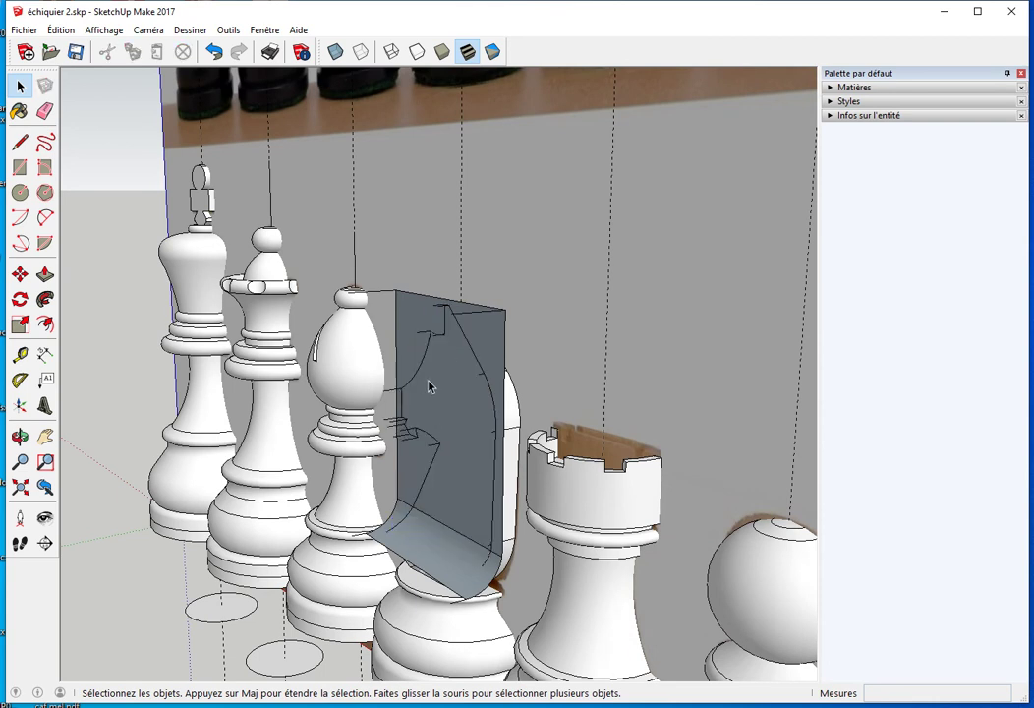
Erase a stray edge below the knight with the Eraser
{"action": "middle_click_drag", "start_coordinate": [422, 384], "coordinate": [455, 385]}
{"action": "right_click", "coordinate": [462, 398]}
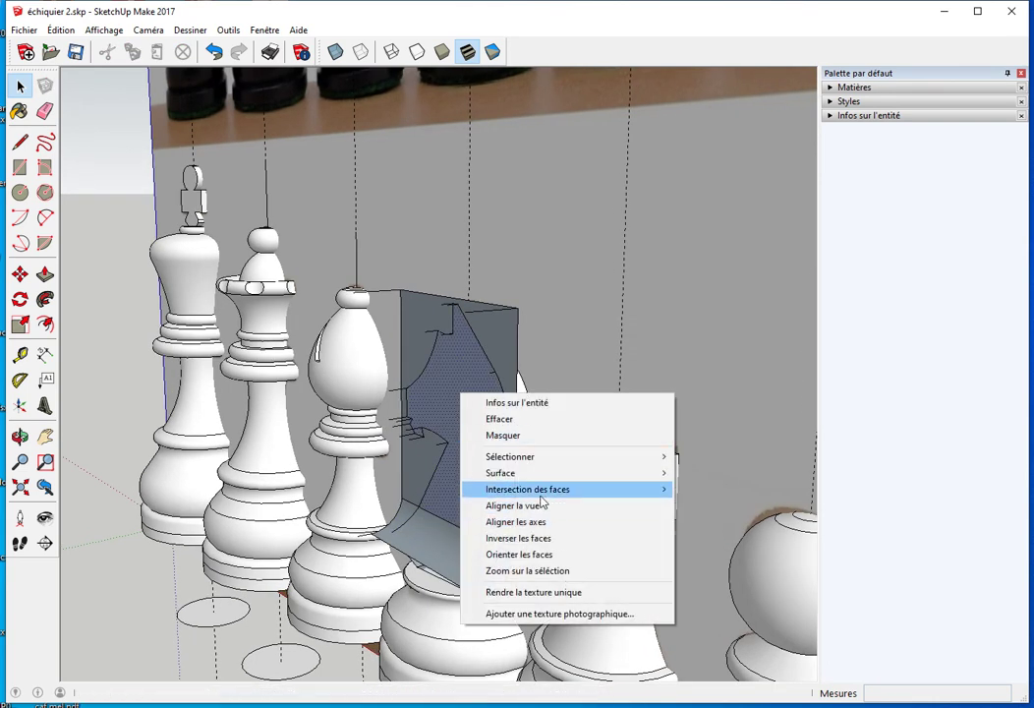
{"action": "mouse_move", "coordinate": [544, 529]}
{"action": "middle_mouse_down"}
{"action": "mouse_move", "coordinate": [329, 460]}
{"action": "mouse_move", "coordinate": [573, 381]}
{"action": "middle_mouse_up"}
{"action": "key", "text": "e"}
{"action": "left_click_drag", "start_coordinate": [605, 304], "coordinate": [425, 442]}
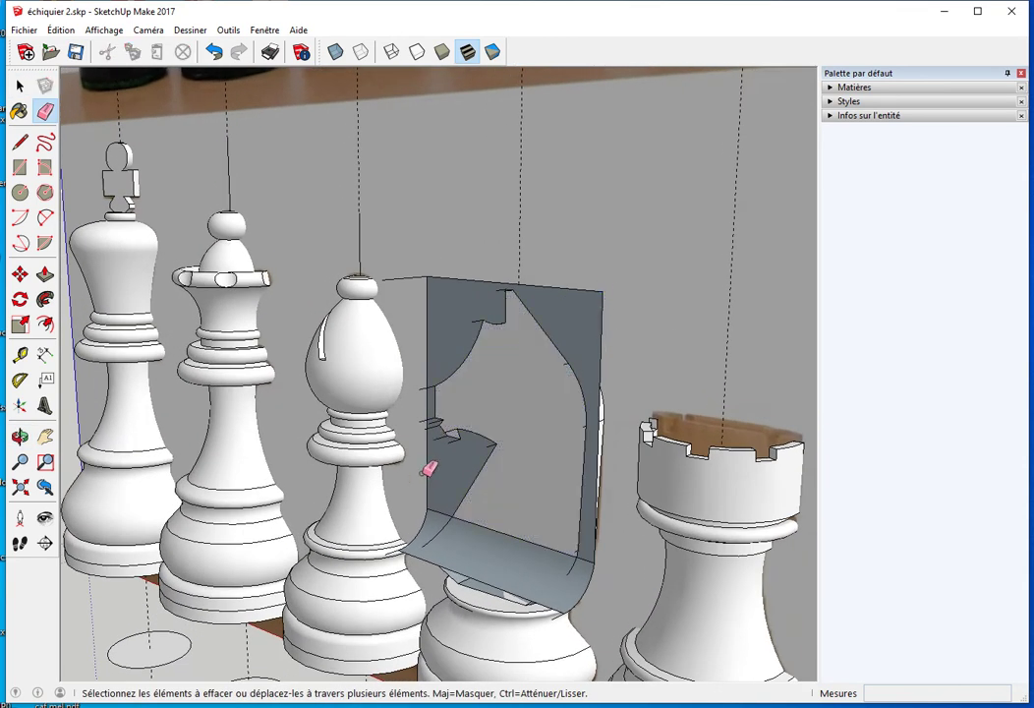
Erase the curved bottom edge, then undo twice to restore the knight face
{"action": "left_click_drag", "start_coordinate": [428, 525], "coordinate": [389, 537]}
{"action": "scroll", "coordinate": [416, 564], "scroll_direction": "up", "scroll_amount": 3}
{"action": "mouse_move", "coordinate": [424, 535]}
{"action": "middle_mouse_down"}
{"action": "mouse_move", "coordinate": [208, 499]}
{"action": "mouse_move", "coordinate": [200, 388]}
{"action": "mouse_move", "coordinate": [330, 459]}
{"action": "middle_mouse_up"}
{"action": "key", "text": "ctrl+z"}
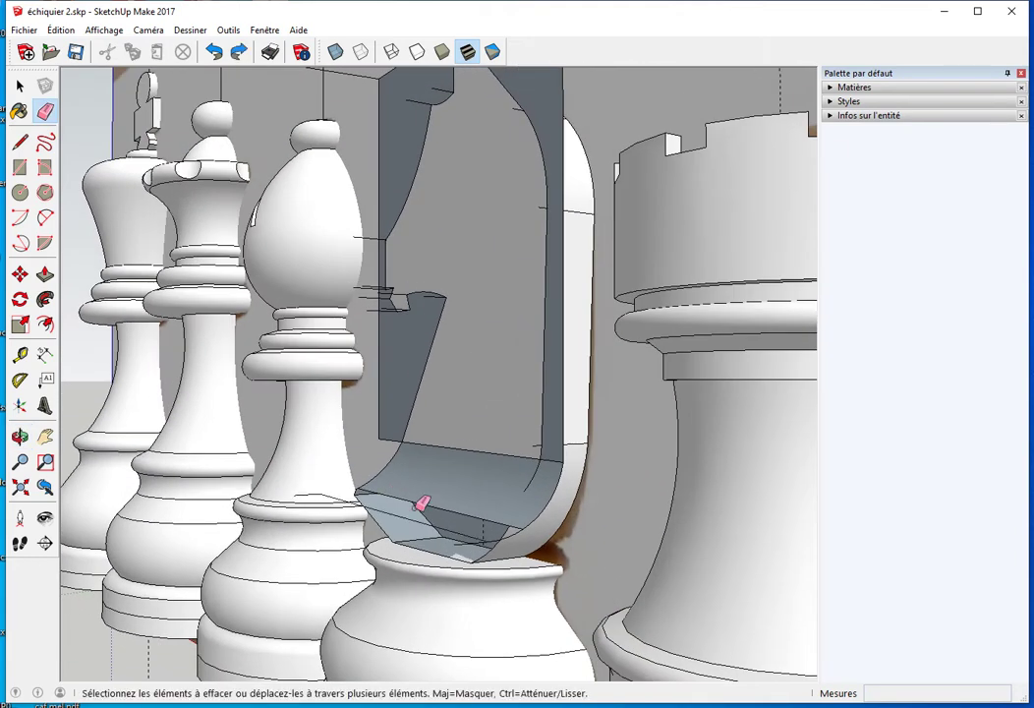
{"action": "key", "text": "ctrl+z"}
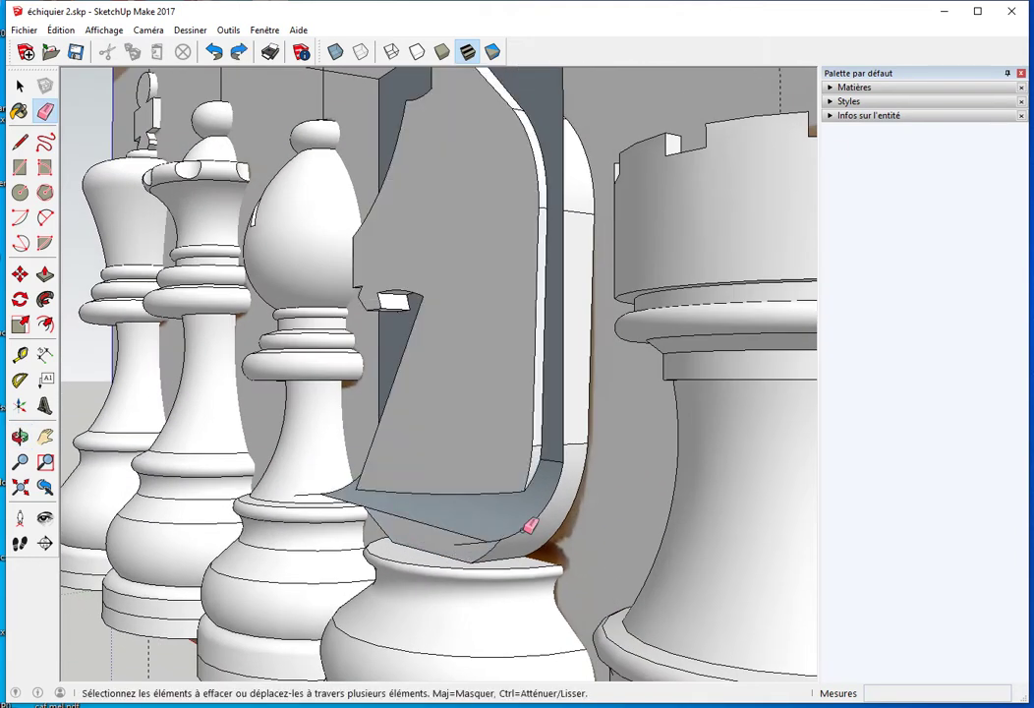
Erase the thin edge above the knight and the box's back face and edges
{"action": "key", "text": "space"}
{"action": "left_click", "coordinate": [472, 389]}
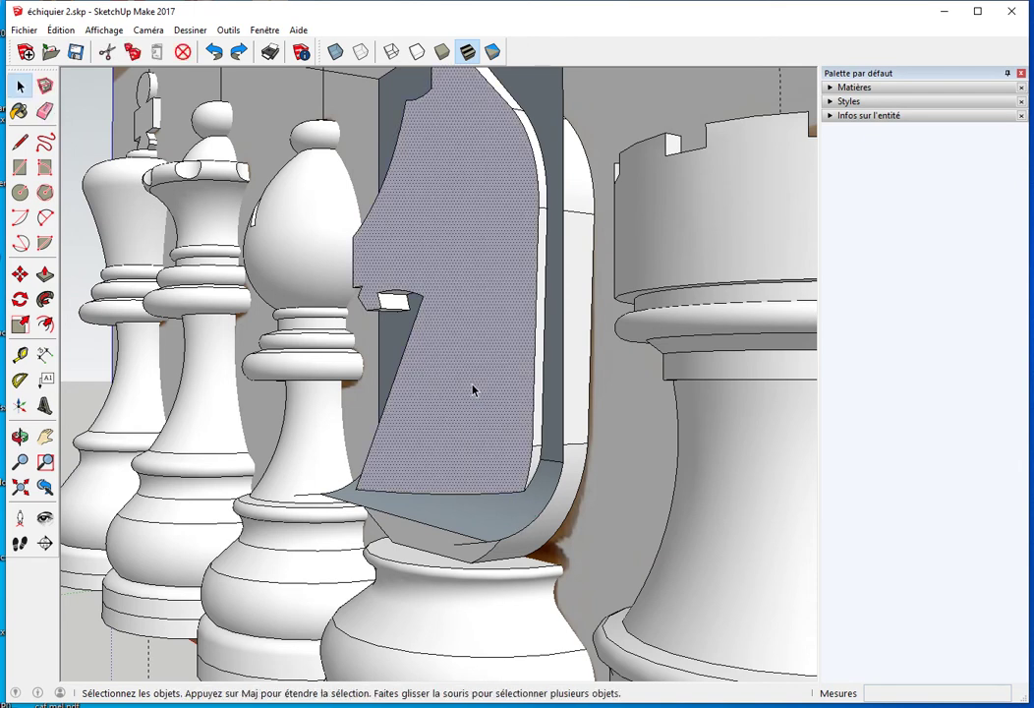
{"action": "mouse_move", "coordinate": [472, 389]}
{"action": "middle_mouse_down"}
{"action": "mouse_move", "coordinate": [473, 417]}
{"action": "mouse_move", "coordinate": [397, 452]}
{"action": "mouse_move", "coordinate": [337, 454]}
{"action": "mouse_move", "coordinate": [433, 418]}
{"action": "mouse_move", "coordinate": [467, 445]}
{"action": "middle_mouse_up"}
{"action": "key", "text": "e"}
{"action": "scroll", "coordinate": [422, 349], "scroll_direction": "down", "scroll_amount": 1}
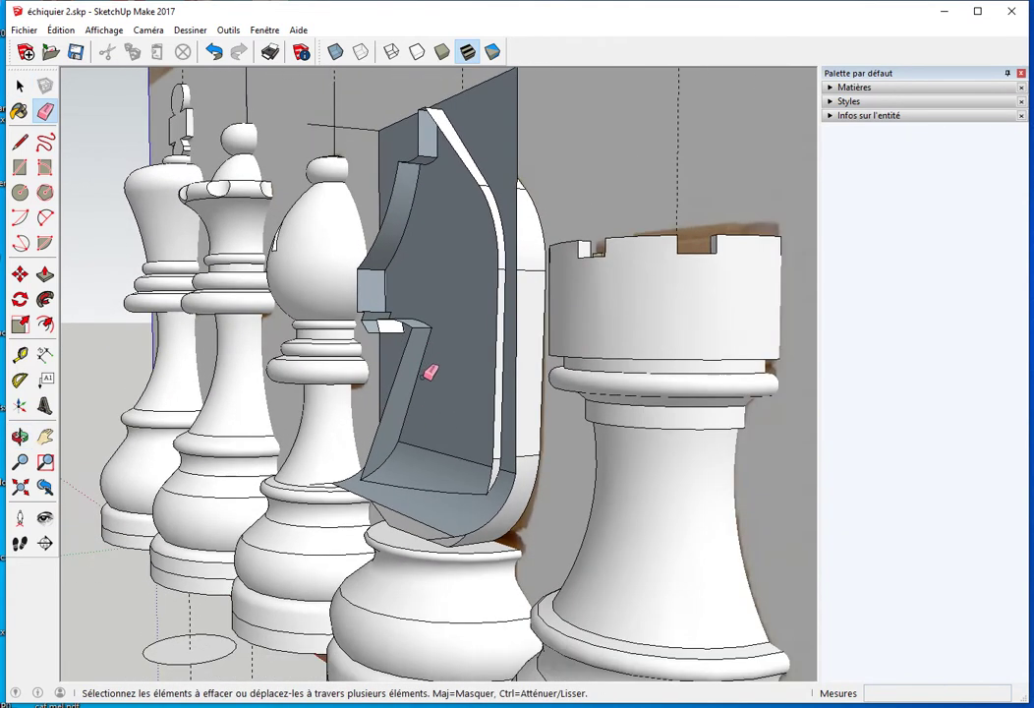
{"action": "scroll", "coordinate": [430, 366], "scroll_direction": "down", "scroll_amount": 1}
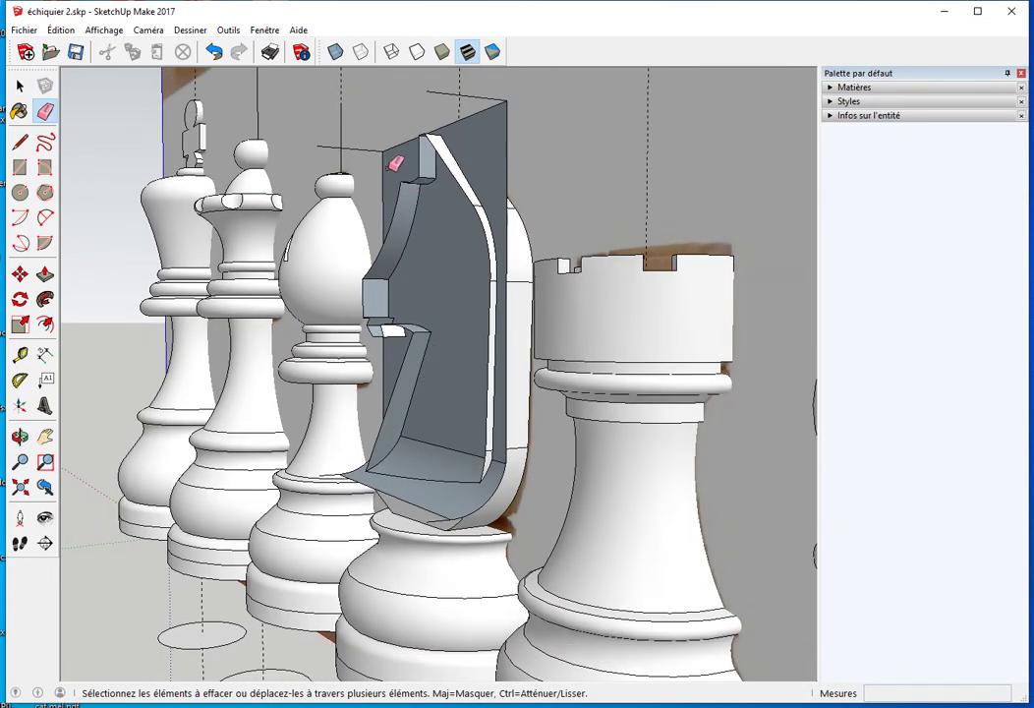
{"action": "left_click", "coordinate": [385, 149]}
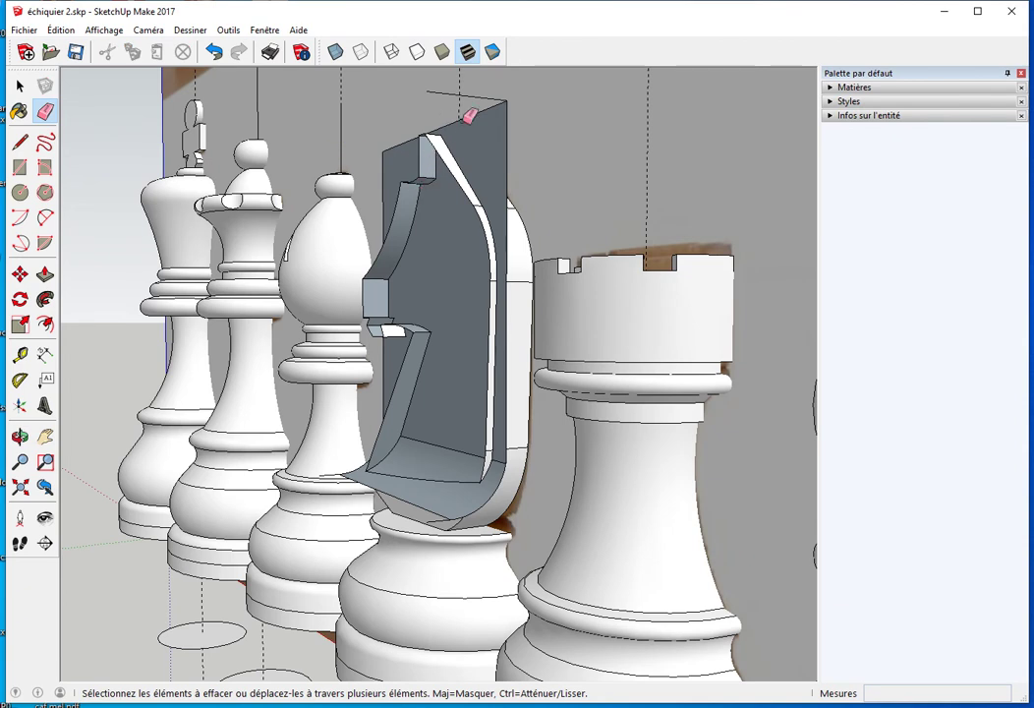
{"action": "mouse_move", "coordinate": [505, 93]}
{"action": "left_mouse_down"}
{"action": "mouse_move", "coordinate": [442, 199]}
{"action": "mouse_move", "coordinate": [406, 178]}
{"action": "mouse_move", "coordinate": [400, 210]}
{"action": "left_mouse_up"}
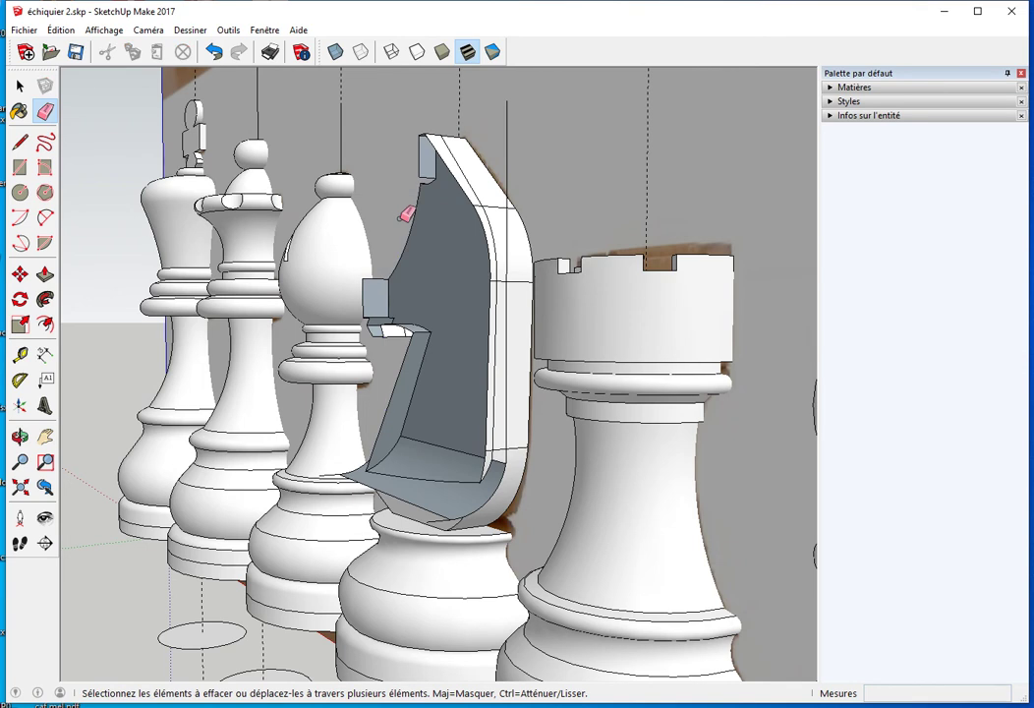
{"action": "middle_click_drag", "start_coordinate": [405, 214], "coordinate": [418, 438]}
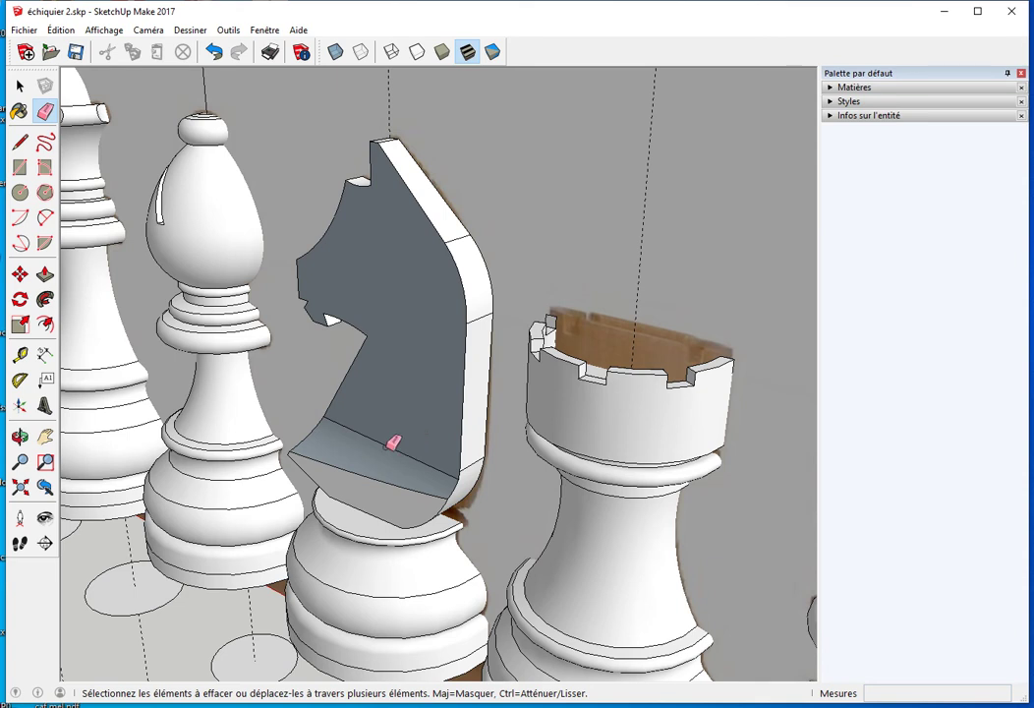
{"action": "mouse_move", "coordinate": [392, 438]}
{"action": "middle_mouse_down"}
{"action": "mouse_move", "coordinate": [131, 386]}
{"action": "mouse_move", "coordinate": [326, 369]}
{"action": "mouse_move", "coordinate": [399, 376]}
{"action": "middle_mouse_up"}
Reverse the knight face with Inverser les faces so its white side faces outward
{"action": "key", "text": "space"}
{"action": "left_click", "coordinate": [384, 442]}
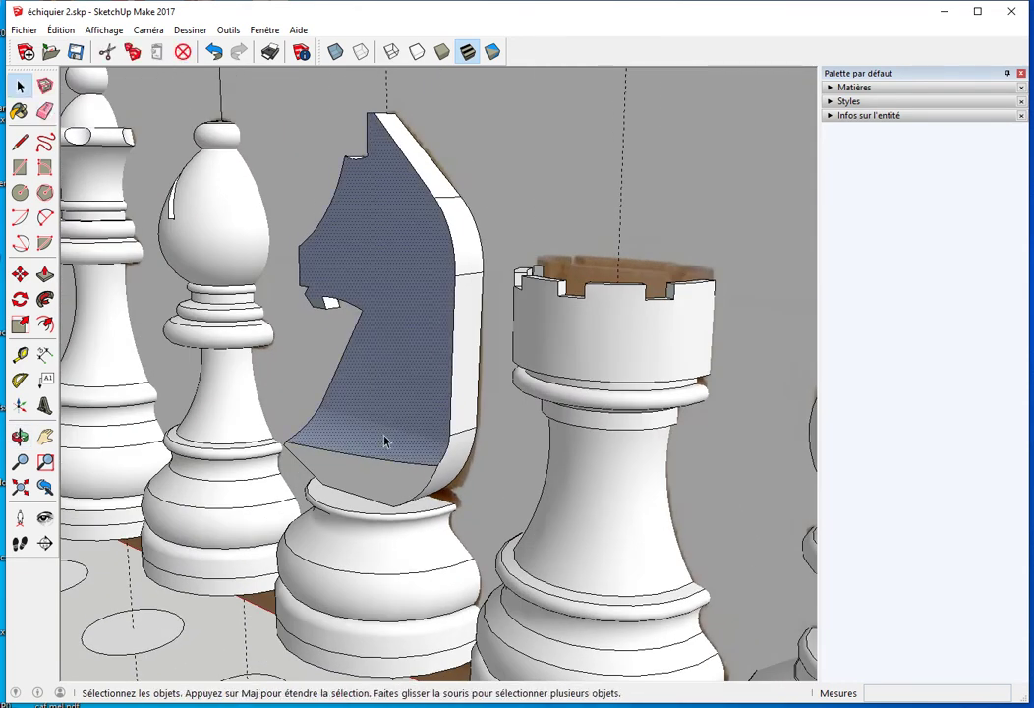
{"action": "right_click", "coordinate": [415, 382]}
{"action": "left_click", "coordinate": [457, 515]}
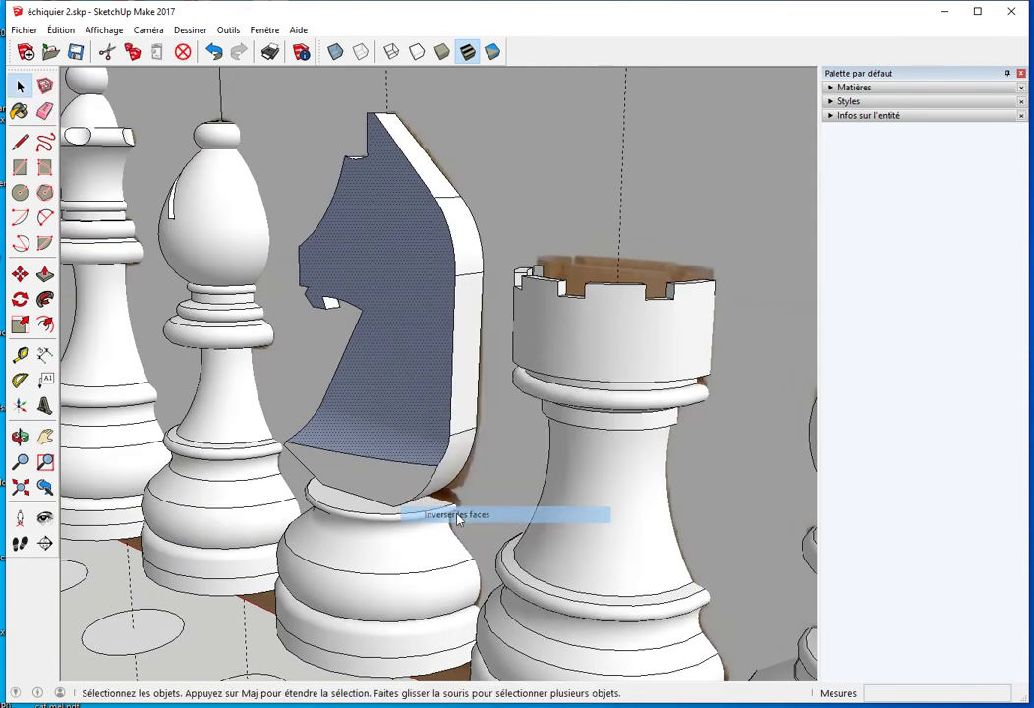
{"action": "left_click", "coordinate": [498, 408]}
{"action": "middle_click_drag", "start_coordinate": [369, 327], "coordinate": [485, 308]}
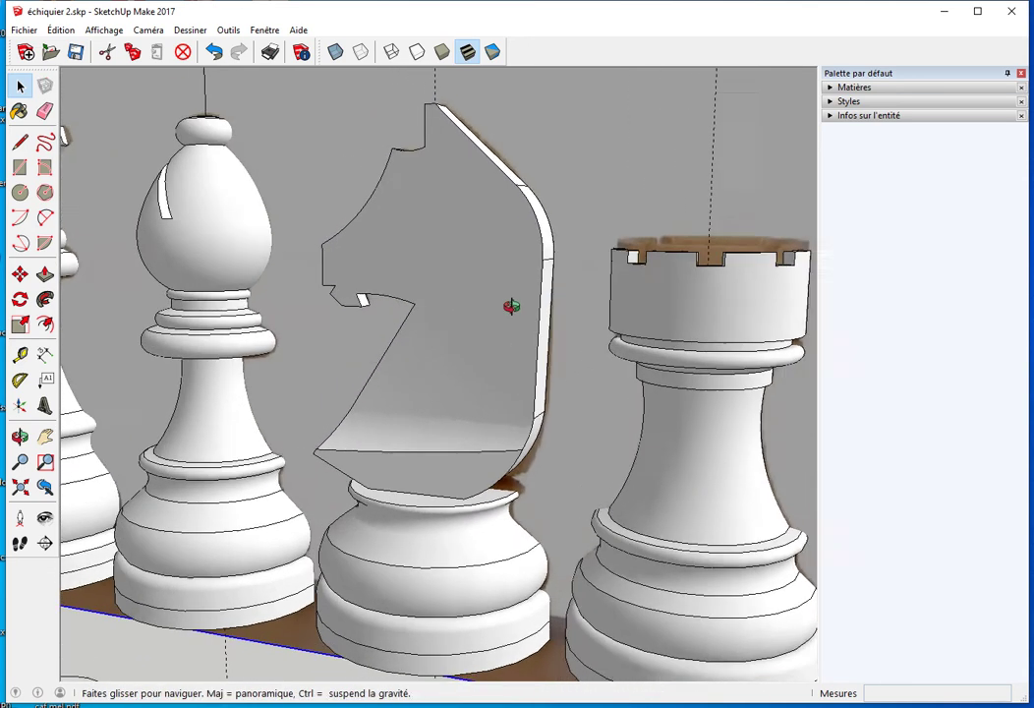
{"action": "middle_click_drag", "start_coordinate": [501, 391], "coordinate": [504, 372]}
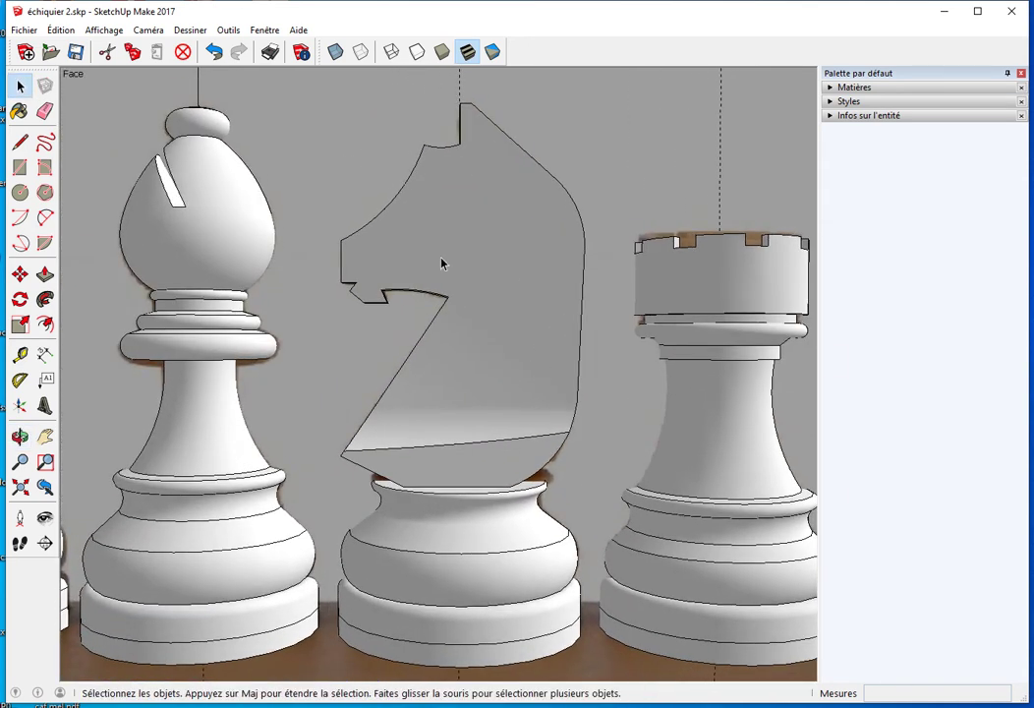
{"action": "middle_click_drag", "start_coordinate": [443, 218], "coordinate": [404, 324]}
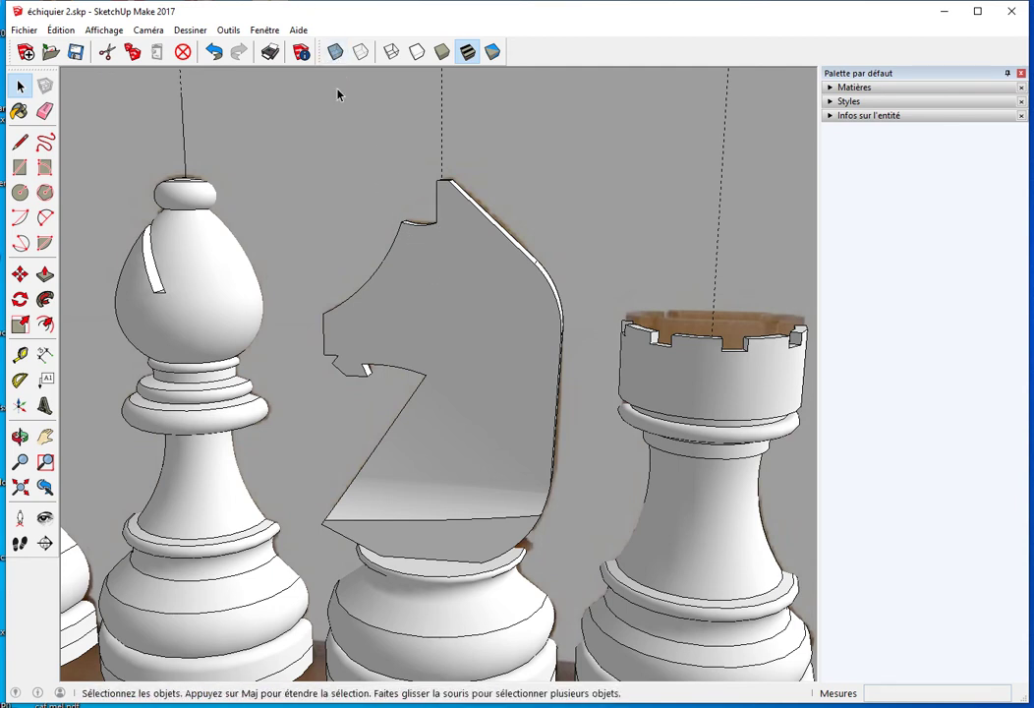
Assign shortcut W to Affichage/Style de faces/Transparence in Préférences > Raccourcis
{"action": "left_click", "coordinate": [265, 31]}
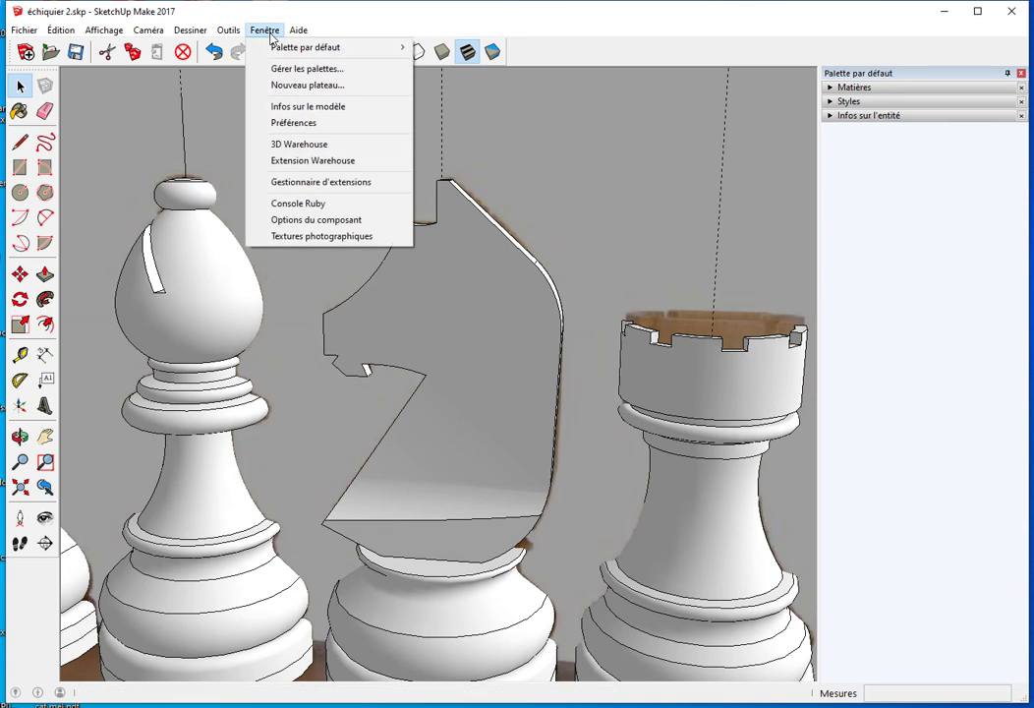
{"action": "left_click", "coordinate": [292, 123]}
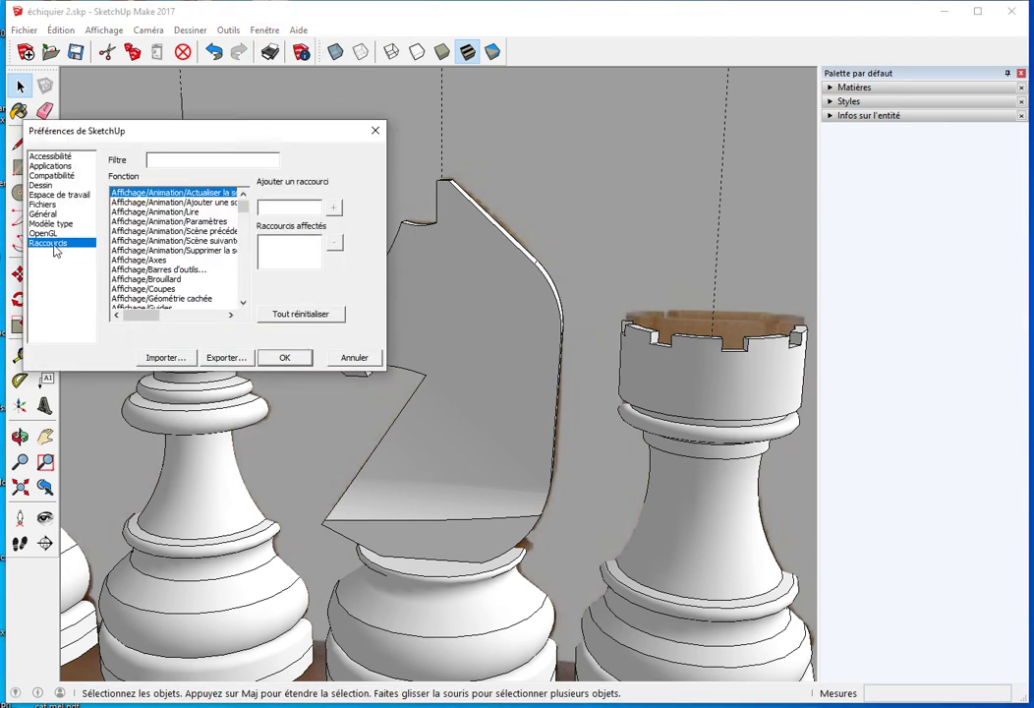
{"action": "scroll", "coordinate": [185, 253], "scroll_direction": "down", "scroll_amount": 3}
{"action": "scroll", "coordinate": [191, 266], "scroll_direction": "down", "scroll_amount": 3}
{"action": "scroll", "coordinate": [202, 280], "scroll_direction": "down", "scroll_amount": 3}
{"action": "scroll", "coordinate": [218, 308], "scroll_direction": "down", "scroll_amount": 3}
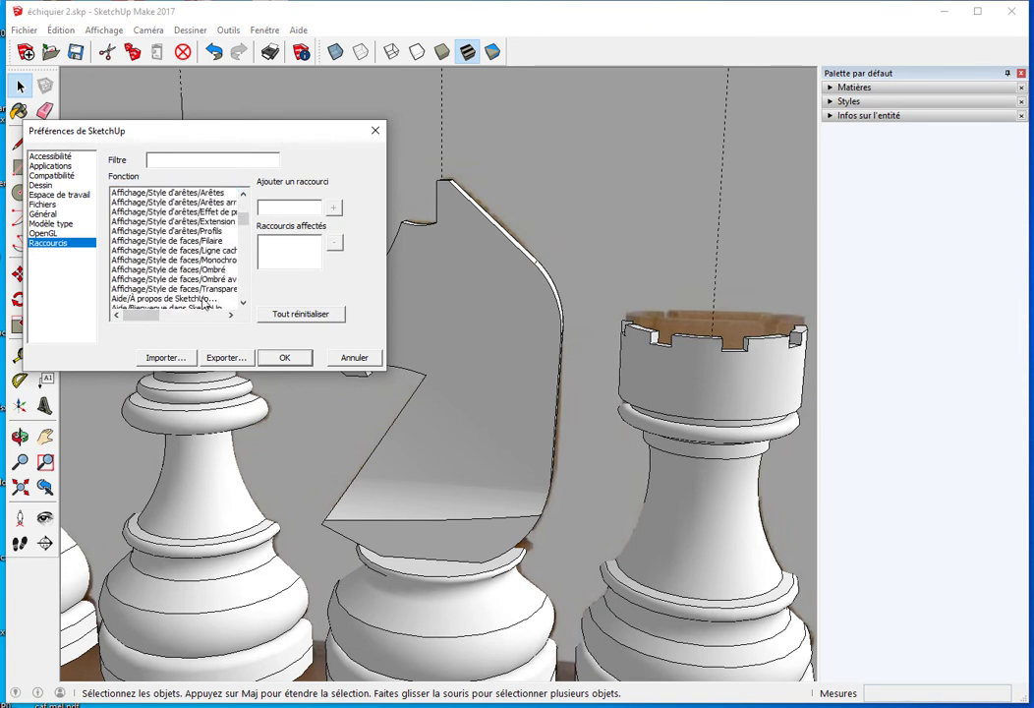
{"action": "left_click", "coordinate": [195, 290]}
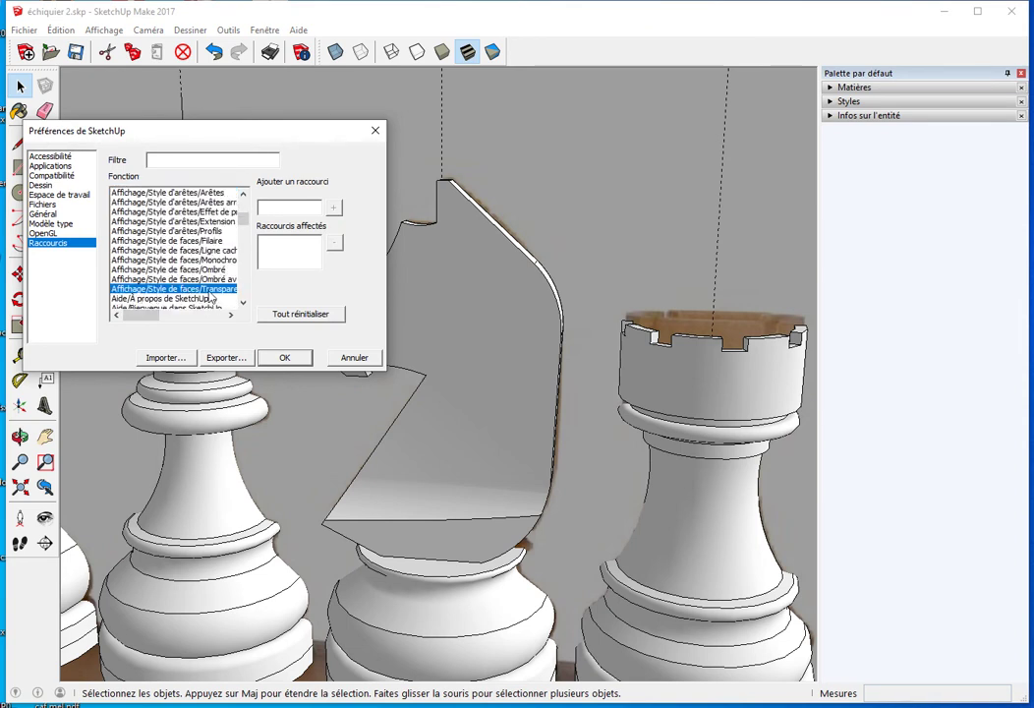
{"action": "scroll", "coordinate": [224, 294], "scroll_direction": "down", "scroll_amount": 1}
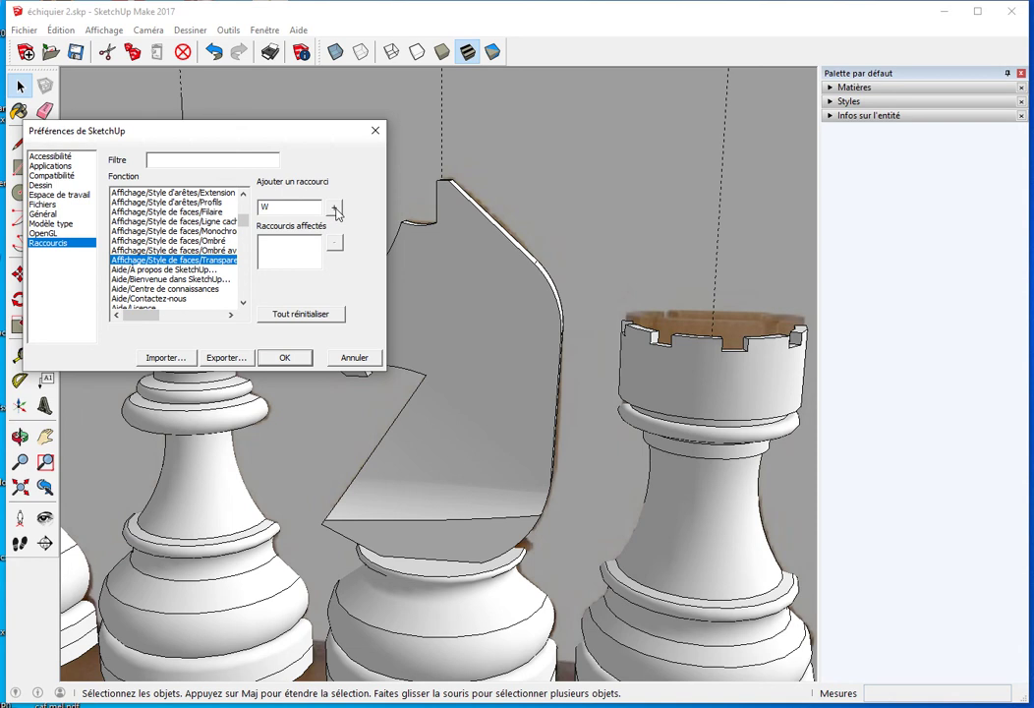
{"action": "left_click", "coordinate": [334, 209]}
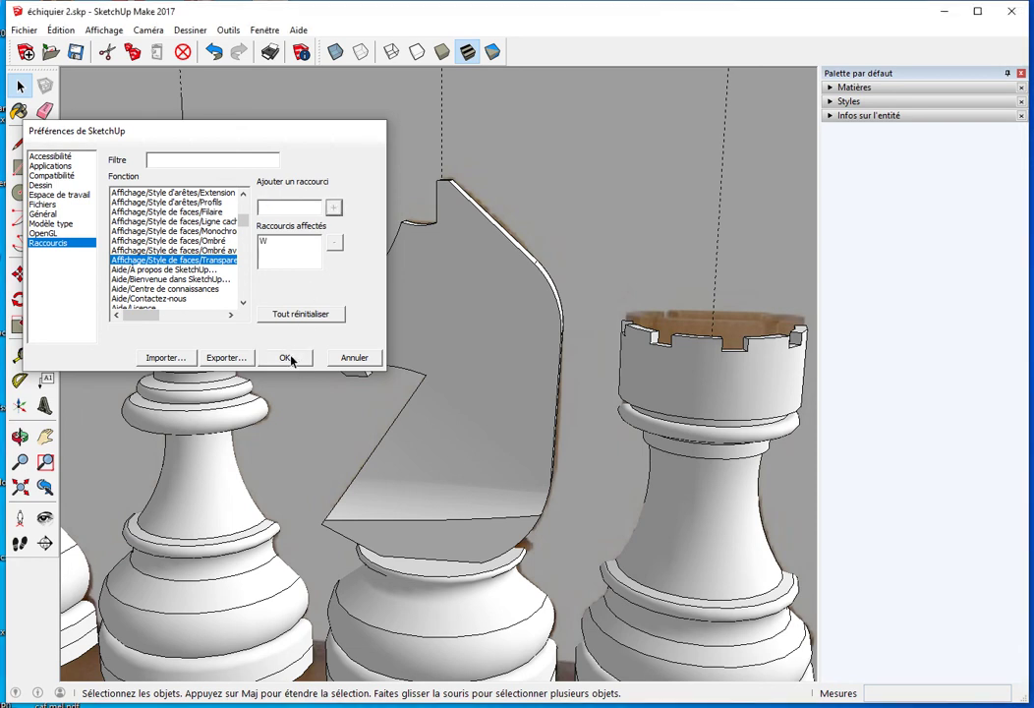
{"action": "left_click", "coordinate": [285, 357]}
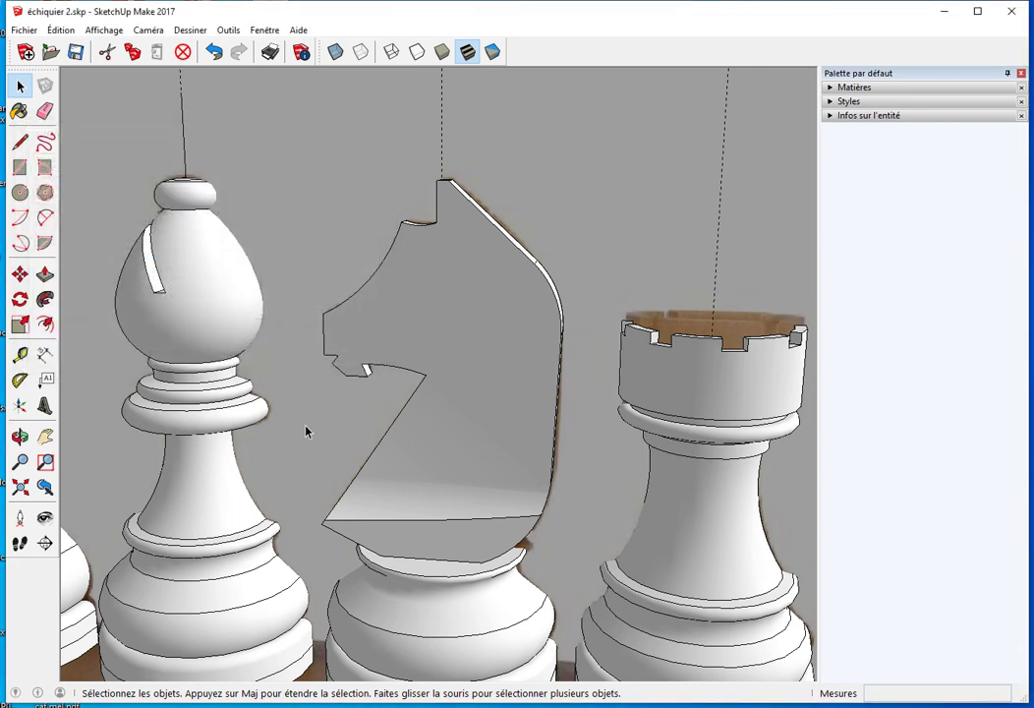
Test the W shortcut by toggling X-ray on and off
{"action": "key", "text": "w"}
{"action": "key", "text": "w"}
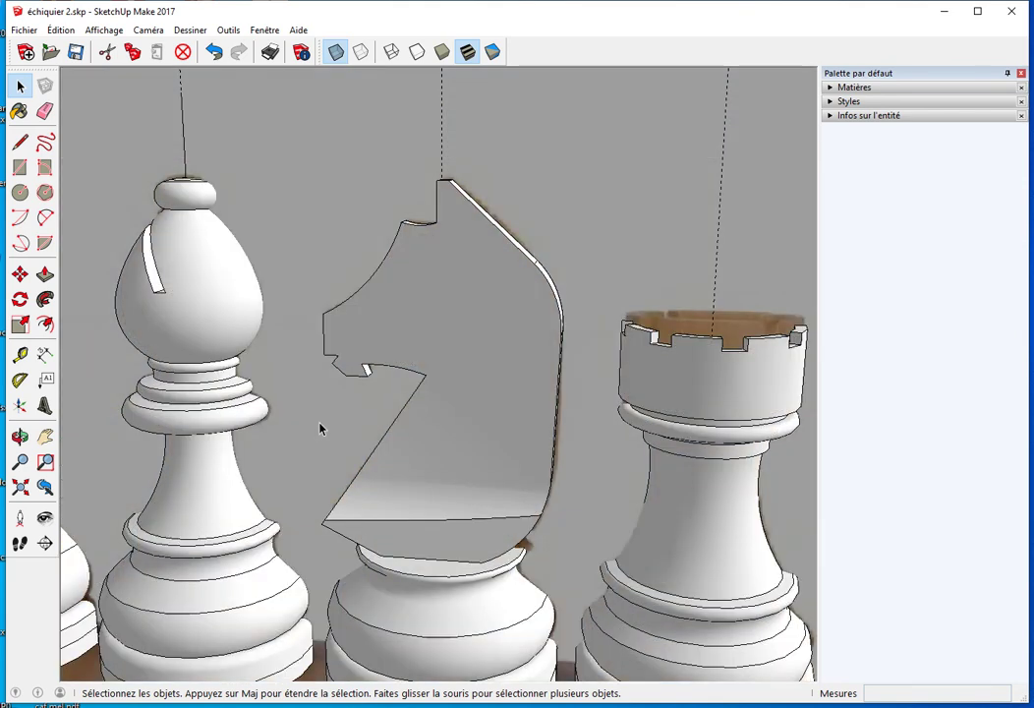
{"action": "key", "text": "w"}
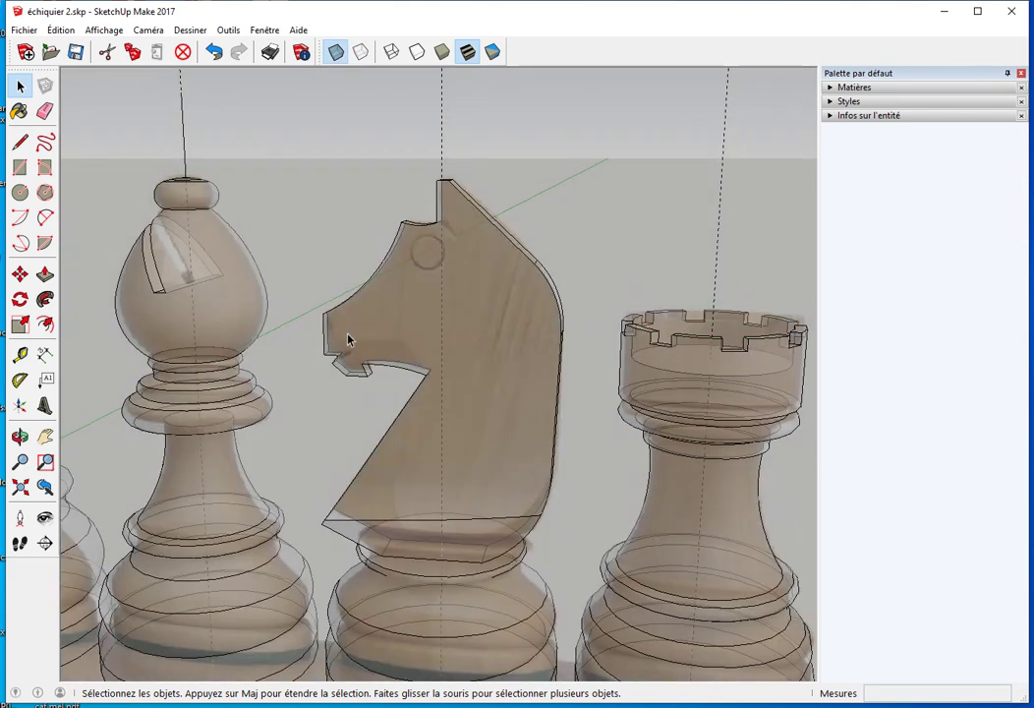
{"action": "middle_click_drag", "start_coordinate": [319, 429], "coordinate": [440, 340]}
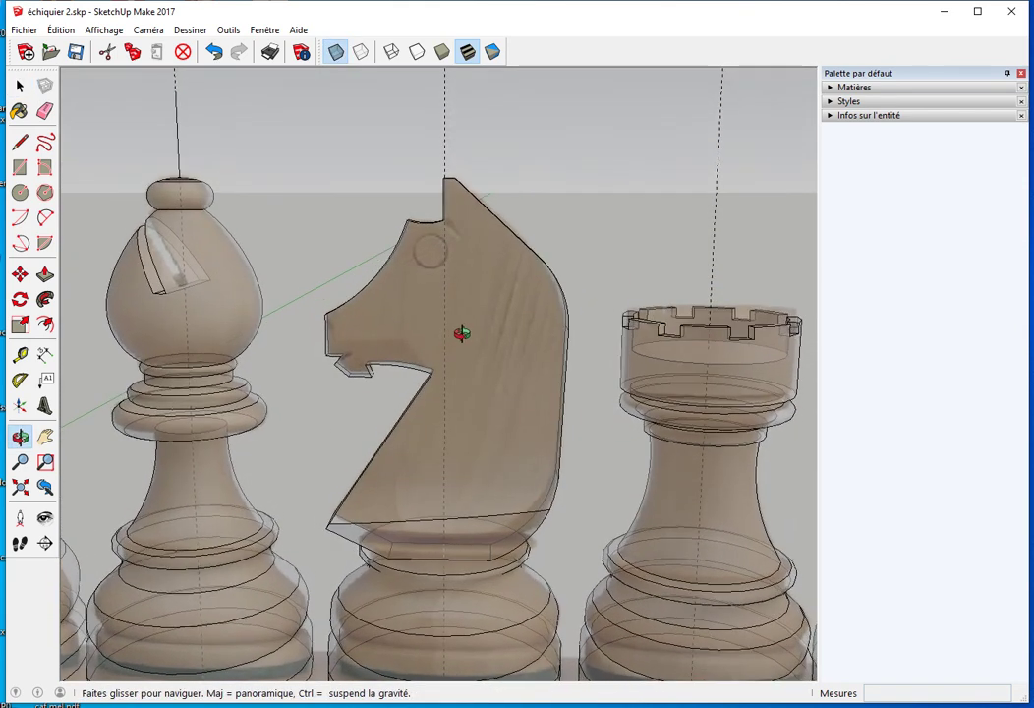
{"action": "key", "text": "space"}
{"action": "scroll", "coordinate": [429, 304], "scroll_direction": "up", "scroll_amount": 2}
{"action": "scroll", "coordinate": [430, 304], "scroll_direction": "up", "scroll_amount": 1}
Draw two concentric circles on the knight's head to form the eye ring
{"action": "key", "text": "c"}
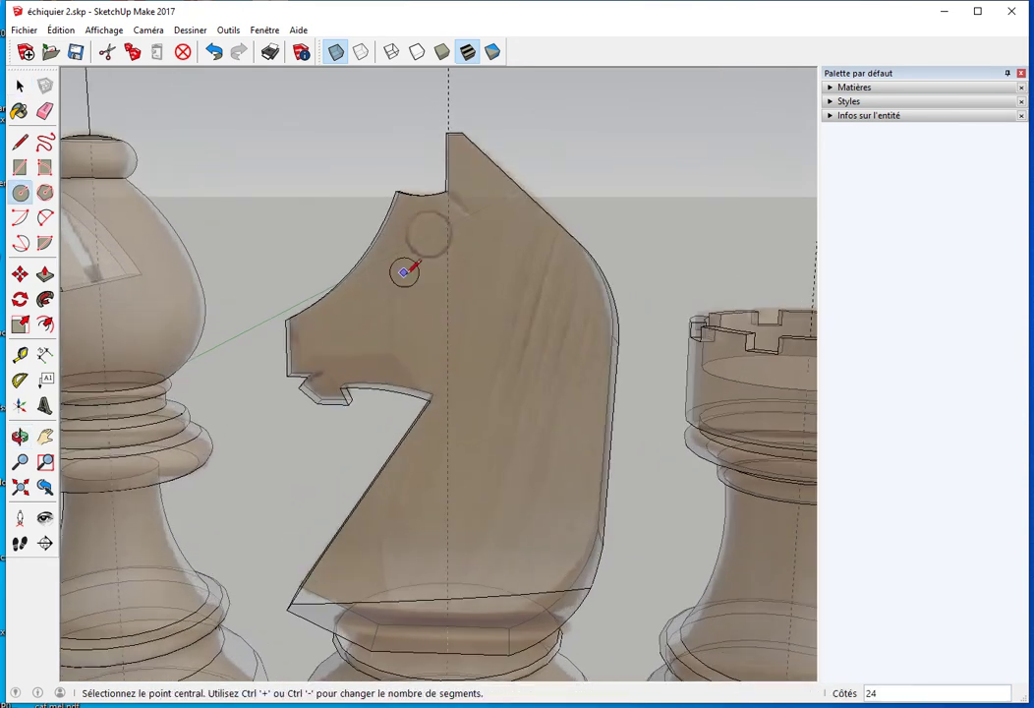
{"action": "left_click", "coordinate": [428, 233]}
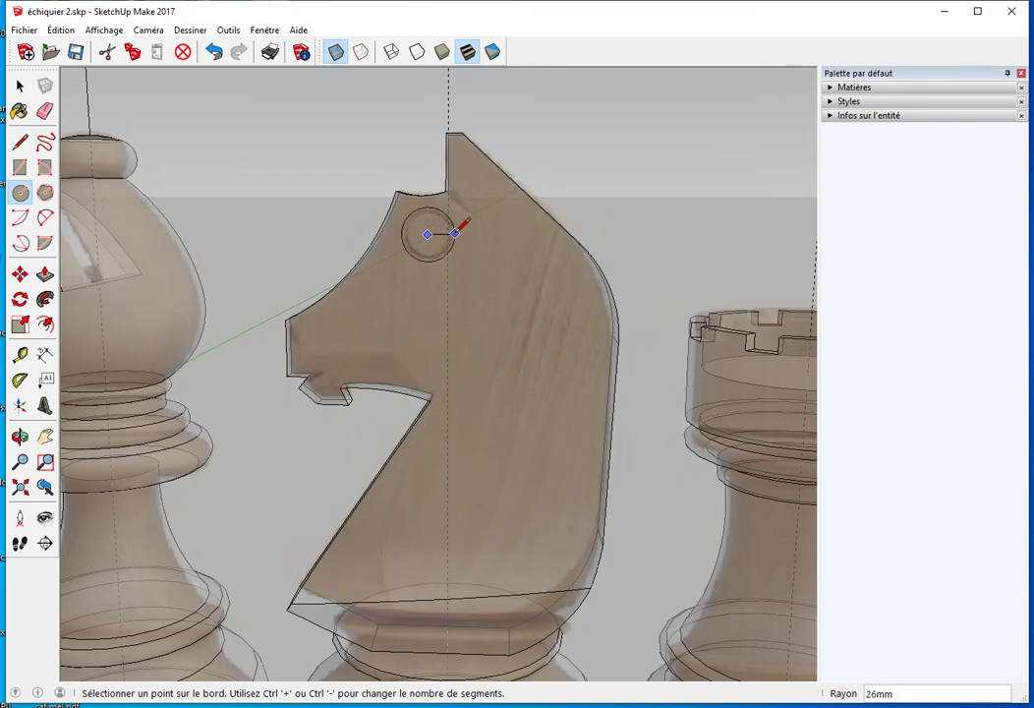
{"action": "scroll", "coordinate": [447, 233], "scroll_direction": "up", "scroll_amount": 2}
{"action": "scroll", "coordinate": [451, 231], "scroll_direction": "up", "scroll_amount": 2}
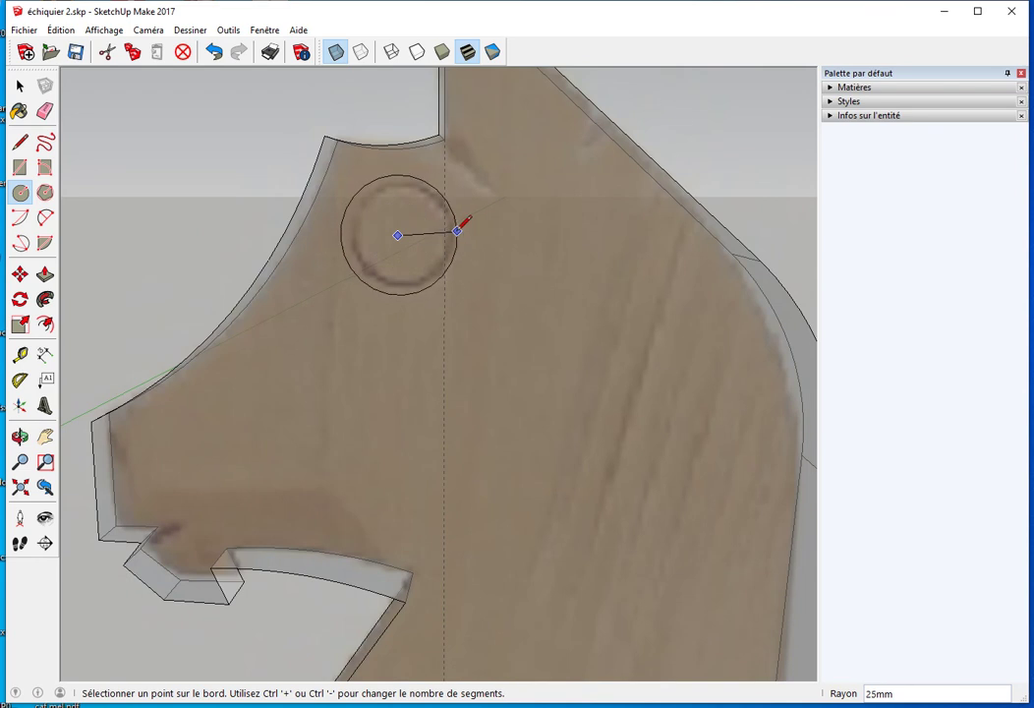
{"action": "left_click", "coordinate": [452, 232]}
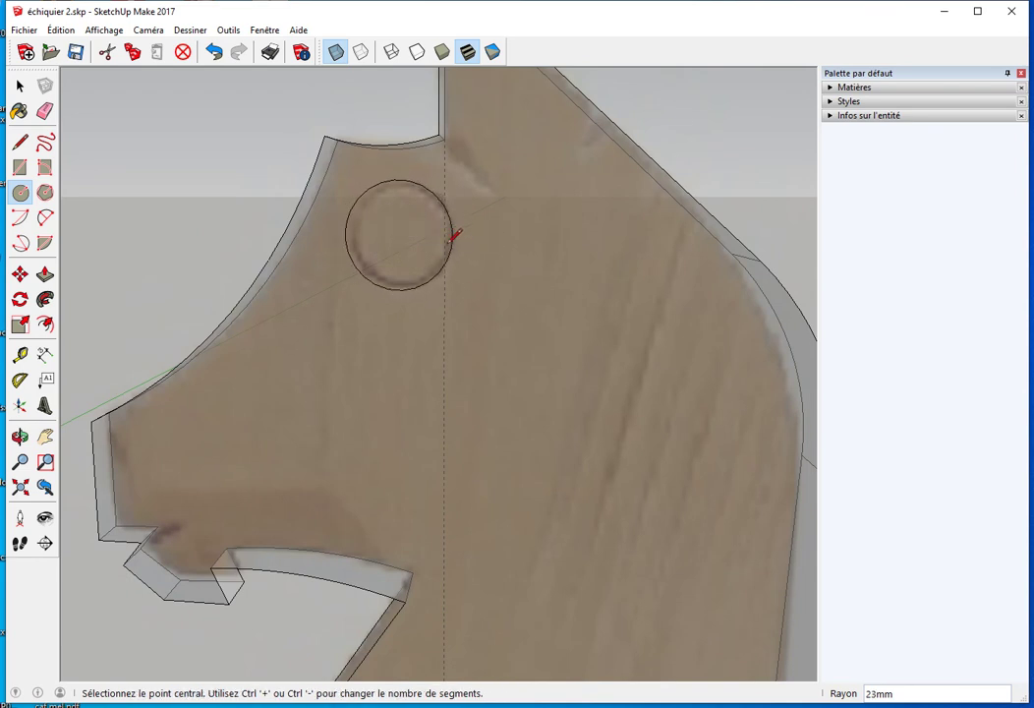
{"action": "left_click", "coordinate": [397, 235]}
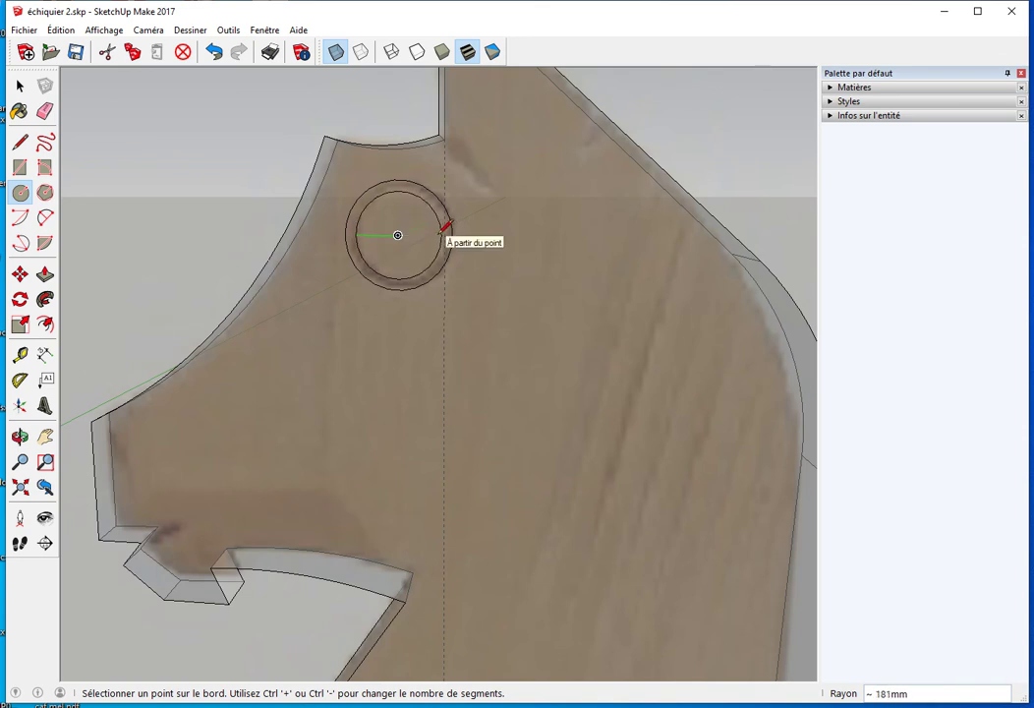
{"action": "left_click", "coordinate": [447, 225]}
{"action": "key", "text": "space"}
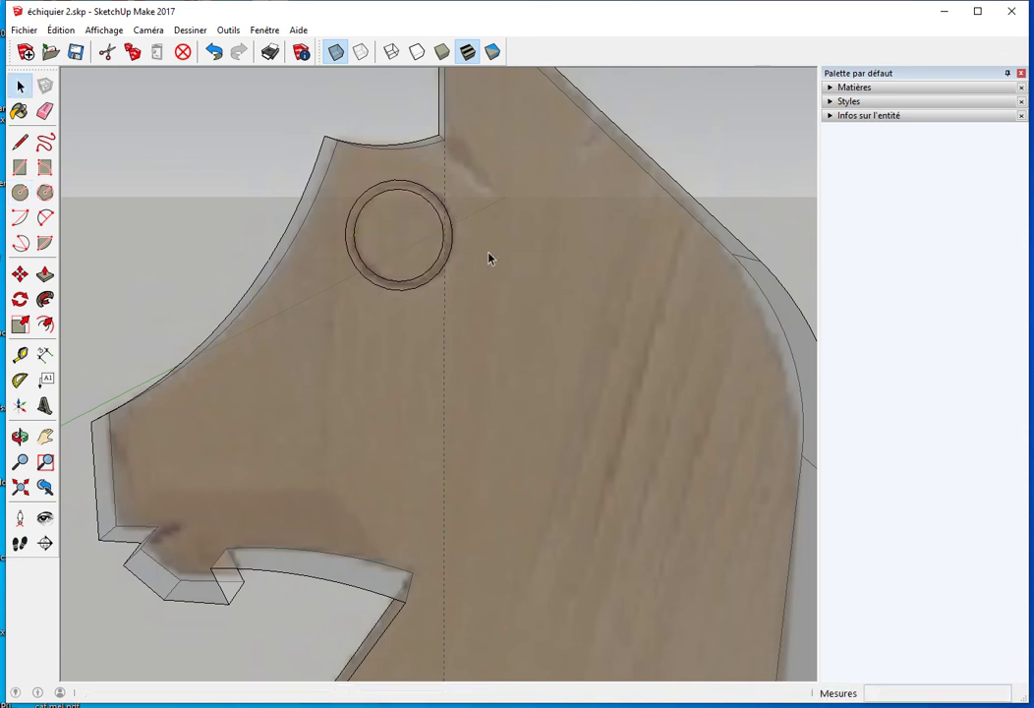
Recess the eye ring face 2 mm into the head
{"action": "key", "text": "x"}
{"action": "mouse_move", "coordinate": [496, 231]}
{"action": "middle_mouse_down"}
{"action": "mouse_move", "coordinate": [302, 336]}
{"action": "mouse_move", "coordinate": [404, 307]}
{"action": "middle_mouse_up"}
{"action": "key", "text": "p"}
{"action": "left_click", "coordinate": [406, 270]}
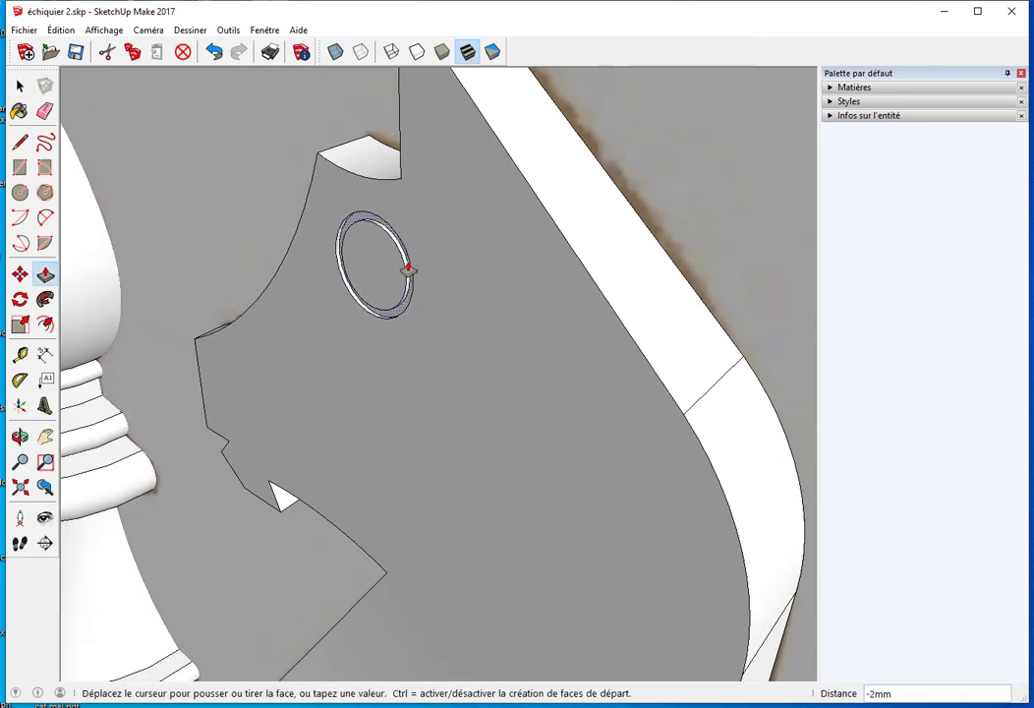
{"action": "left_click", "coordinate": [413, 275]}
{"action": "key", "text": "space"}
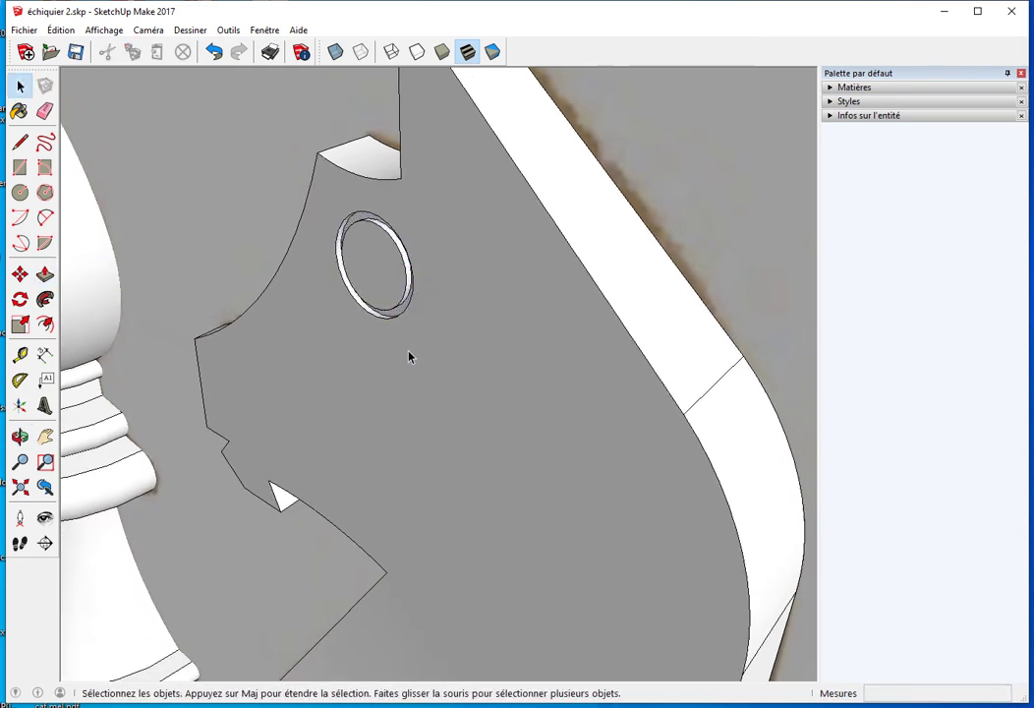
{"action": "scroll", "coordinate": [410, 353], "scroll_direction": "down", "scroll_amount": 3}
Draw a 2-point arc rounding the front of the knight's nose
{"action": "scroll", "coordinate": [423, 423], "scroll_direction": "down", "scroll_amount": 2}
{"action": "mouse_move", "coordinate": [438, 455]}
{"action": "middle_mouse_down"}
{"action": "mouse_move", "coordinate": [469, 293]}
{"action": "mouse_move", "coordinate": [351, 272]}
{"action": "mouse_move", "coordinate": [346, 342]}
{"action": "mouse_move", "coordinate": [432, 304]}
{"action": "mouse_move", "coordinate": [399, 309]}
{"action": "mouse_move", "coordinate": [445, 318]}
{"action": "mouse_move", "coordinate": [483, 288]}
{"action": "middle_mouse_up"}
{"action": "key", "text": "a"}
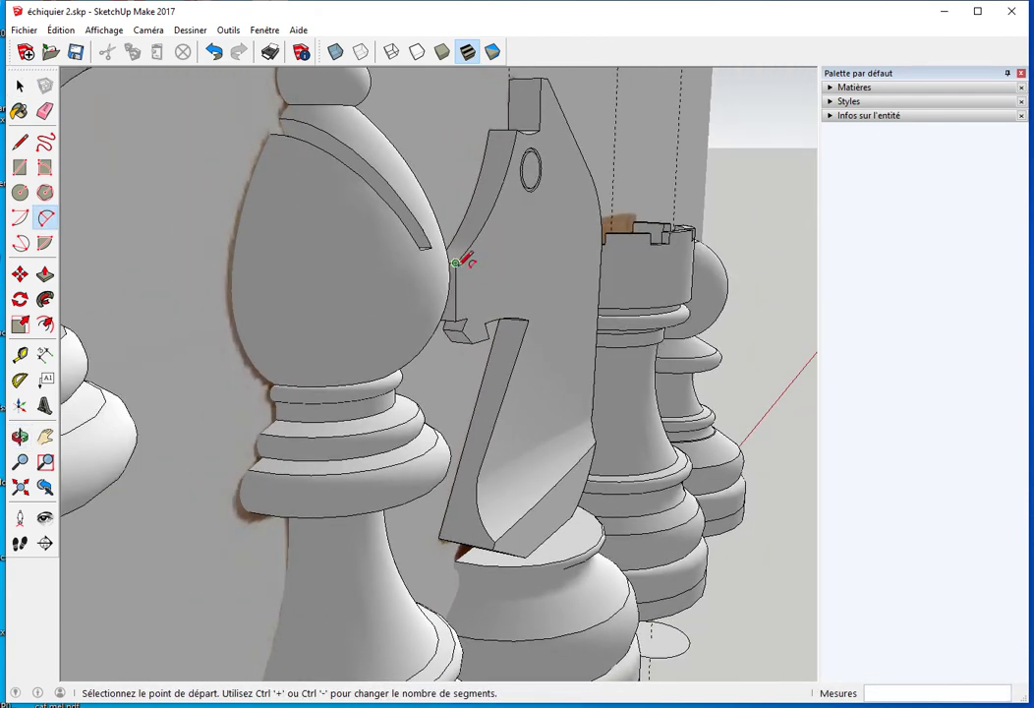
{"action": "left_click", "coordinate": [455, 262]}
{"action": "left_click", "coordinate": [455, 321]}
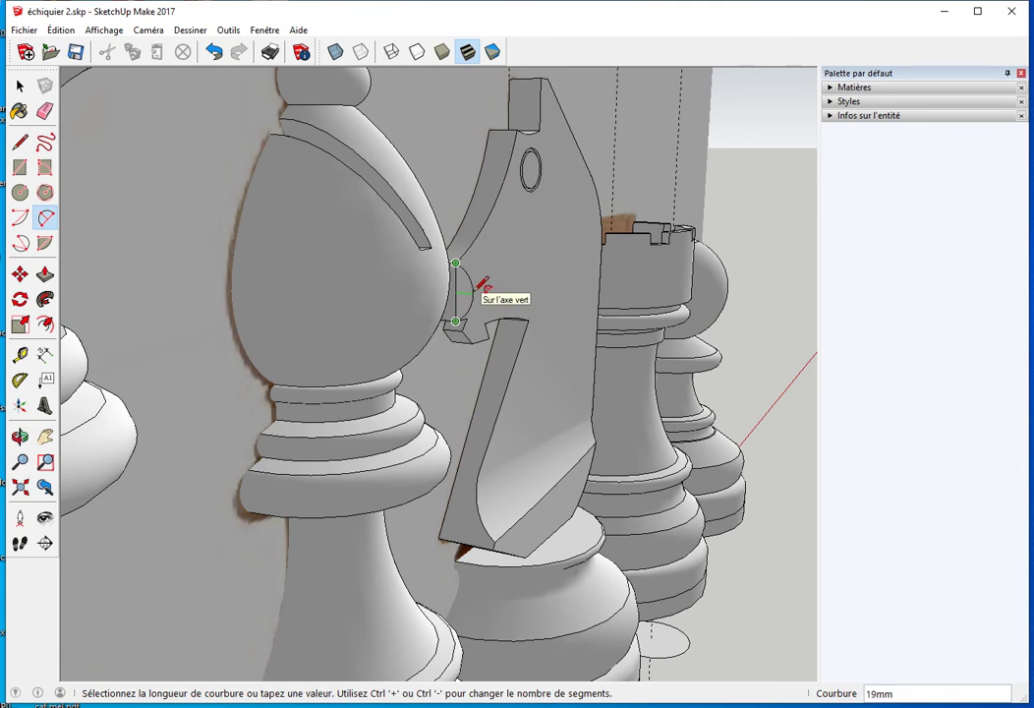
{"action": "left_click", "coordinate": [482, 286]}
Draw a line from the nose front partway across the head
{"action": "middle_click_drag", "start_coordinate": [519, 293], "coordinate": [417, 316]}
{"action": "scroll", "coordinate": [386, 313], "scroll_direction": "up", "scroll_amount": 3}
{"action": "key", "text": "l"}
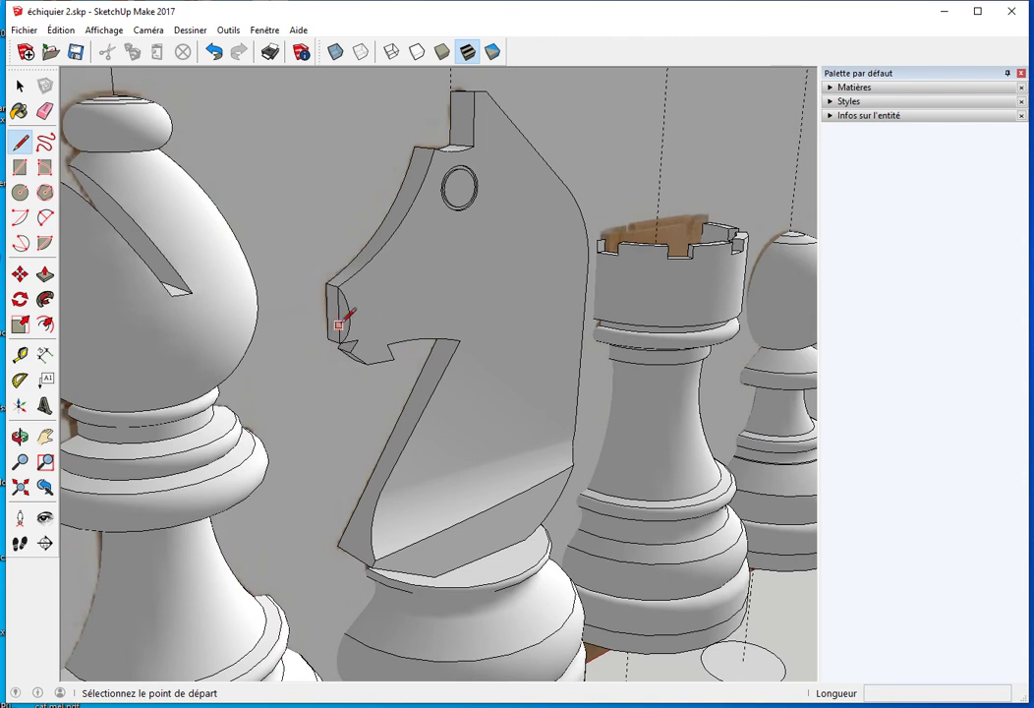
{"action": "left_click", "coordinate": [338, 314]}
{"action": "left_click", "coordinate": [476, 292]}
{"action": "key", "text": "space"}
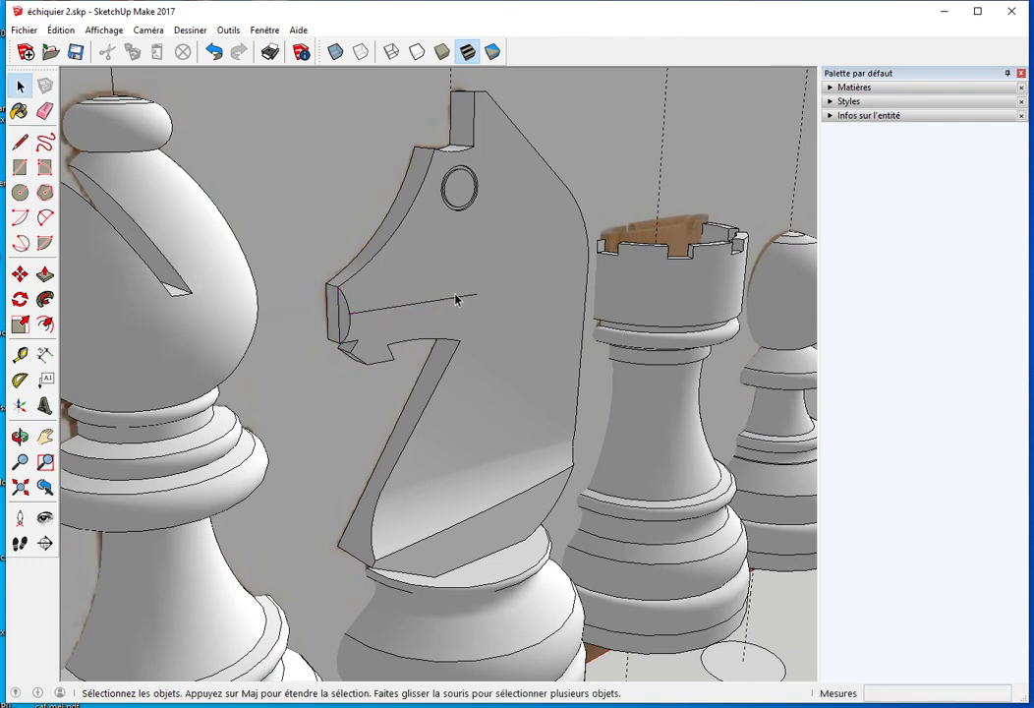
Draw an edge from the nose tip to that line's end and delete the lower line
{"action": "middle_click_drag", "start_coordinate": [453, 301], "coordinate": [433, 295]}
{"action": "key", "text": "l"}
{"action": "left_click", "coordinate": [326, 291]}
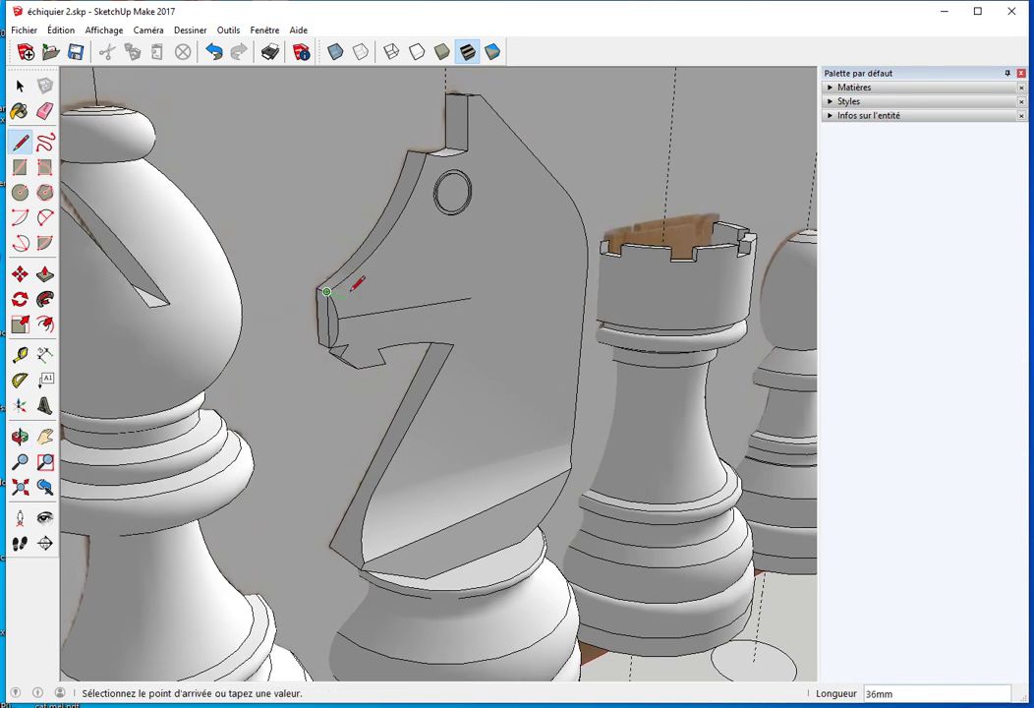
{"action": "left_click", "coordinate": [471, 296]}
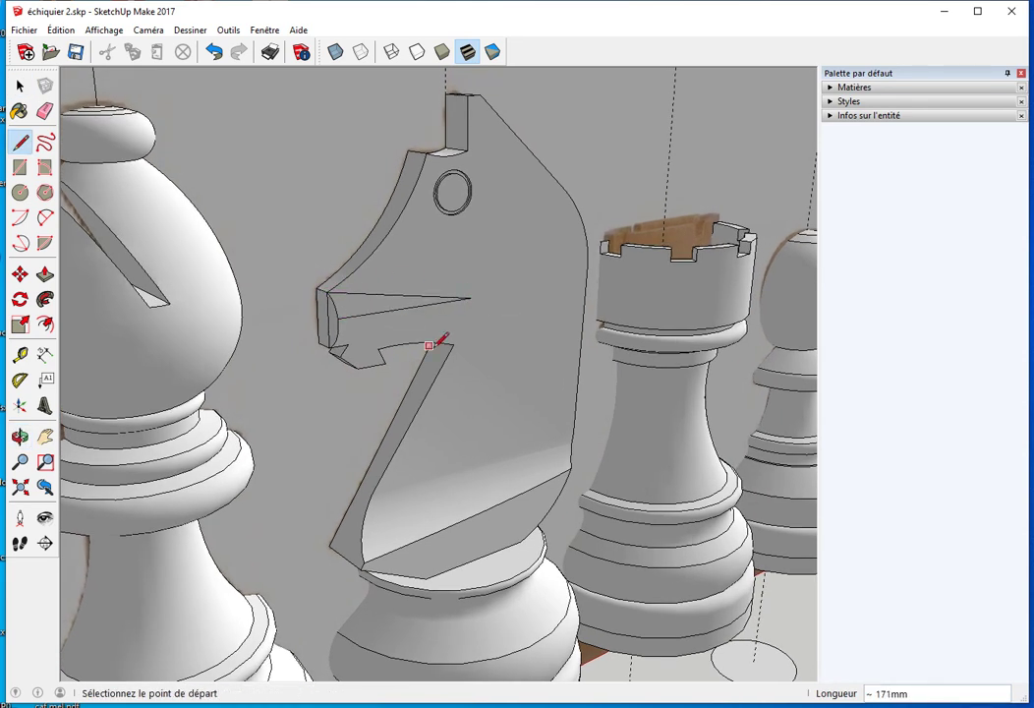
{"action": "key", "text": "space"}
{"action": "left_click", "coordinate": [386, 320]}
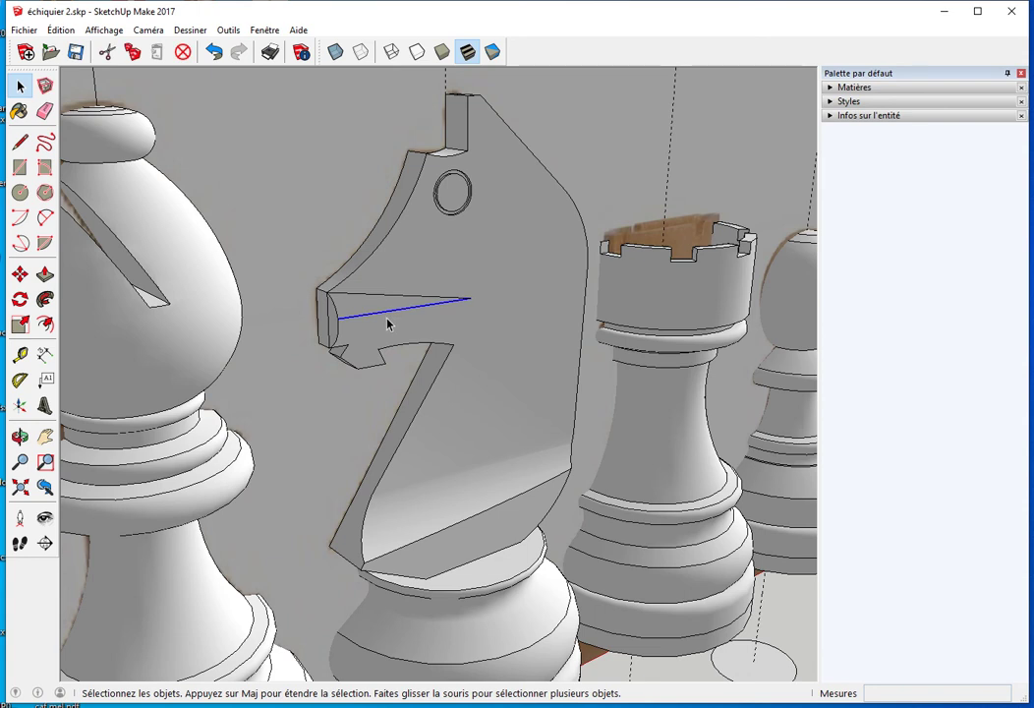
{"action": "key", "text": "Delete"}
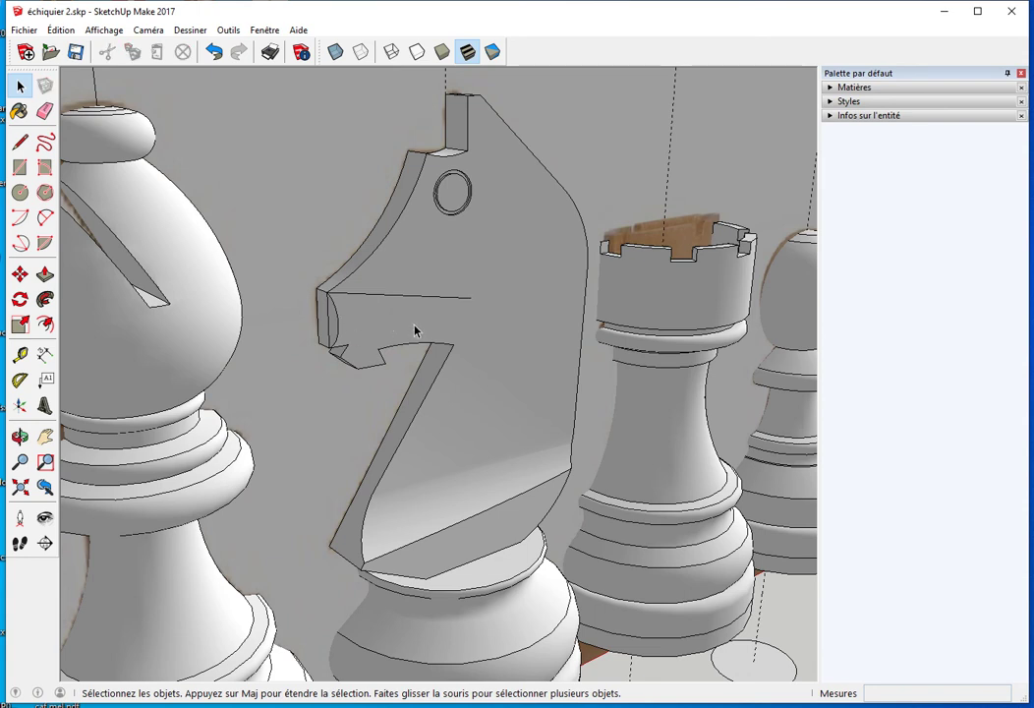
{"action": "scroll", "coordinate": [413, 332], "scroll_direction": "up", "scroll_amount": 1}
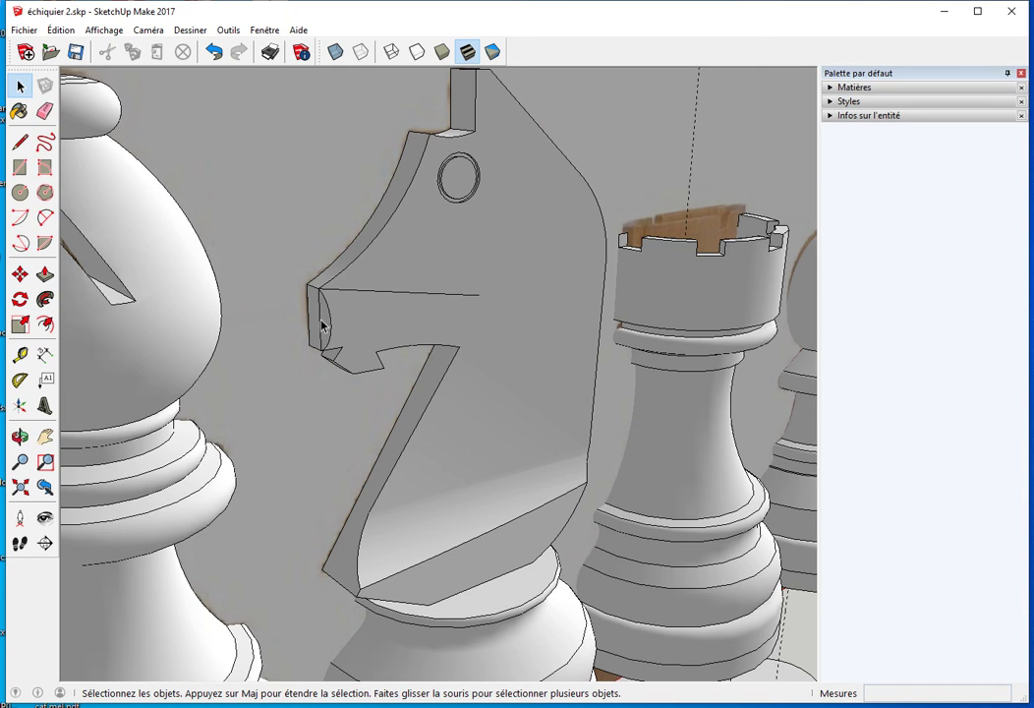
{"action": "mouse_move", "coordinate": [393, 307]}
{"action": "middle_mouse_down"}
{"action": "mouse_move", "coordinate": [586, 361]}
{"action": "mouse_move", "coordinate": [448, 300]}
{"action": "middle_mouse_up"}
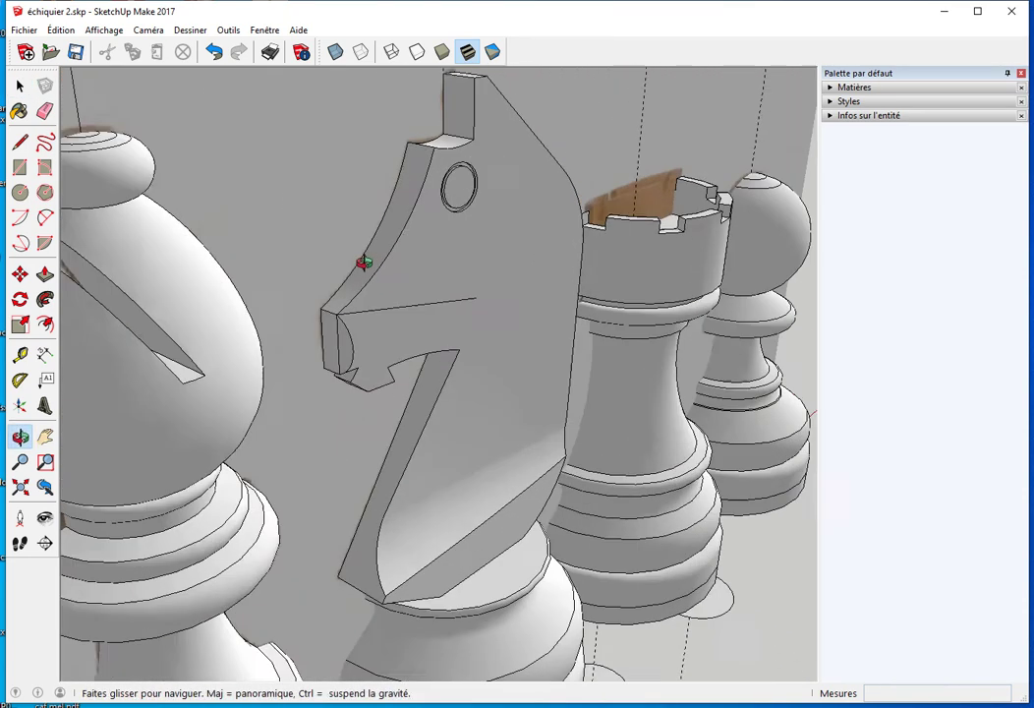
{"action": "scroll", "coordinate": [462, 325], "scroll_direction": "up", "scroll_amount": 2}
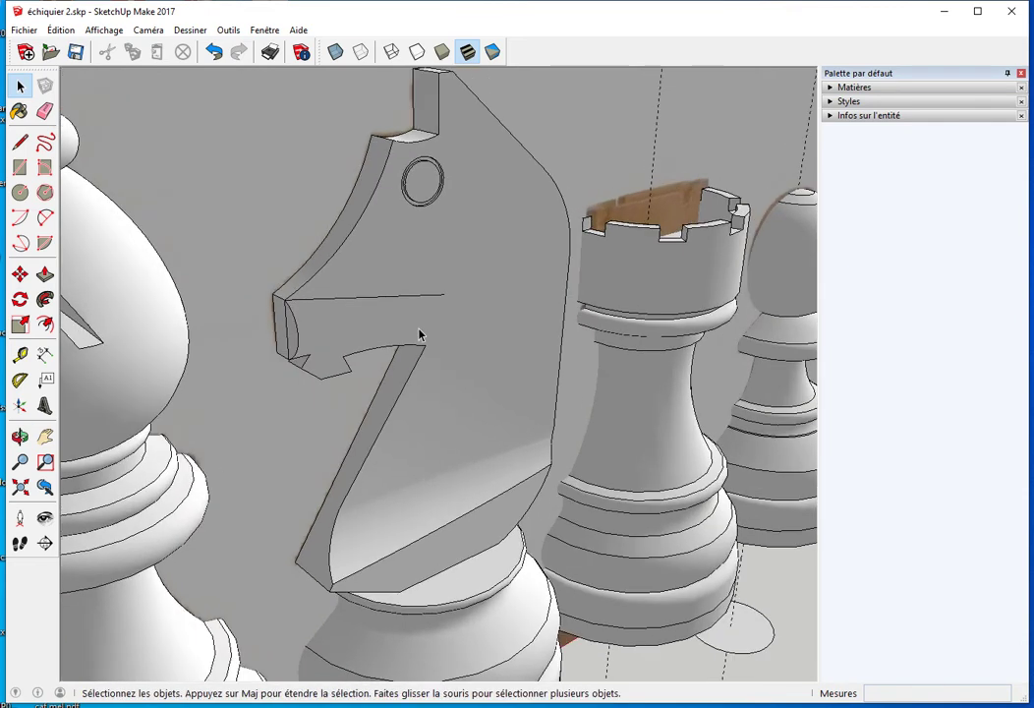
{"action": "scroll", "coordinate": [324, 334], "scroll_direction": "up", "scroll_amount": 2}
Fan four edges from the rounded nose front to the line's far tapered tip
{"action": "scroll", "coordinate": [295, 320], "scroll_direction": "up", "scroll_amount": 1}
{"action": "key", "text": "l"}
{"action": "scroll", "coordinate": [285, 304], "scroll_direction": "up", "scroll_amount": 1}
{"action": "scroll", "coordinate": [275, 287], "scroll_direction": "up", "scroll_amount": 1}
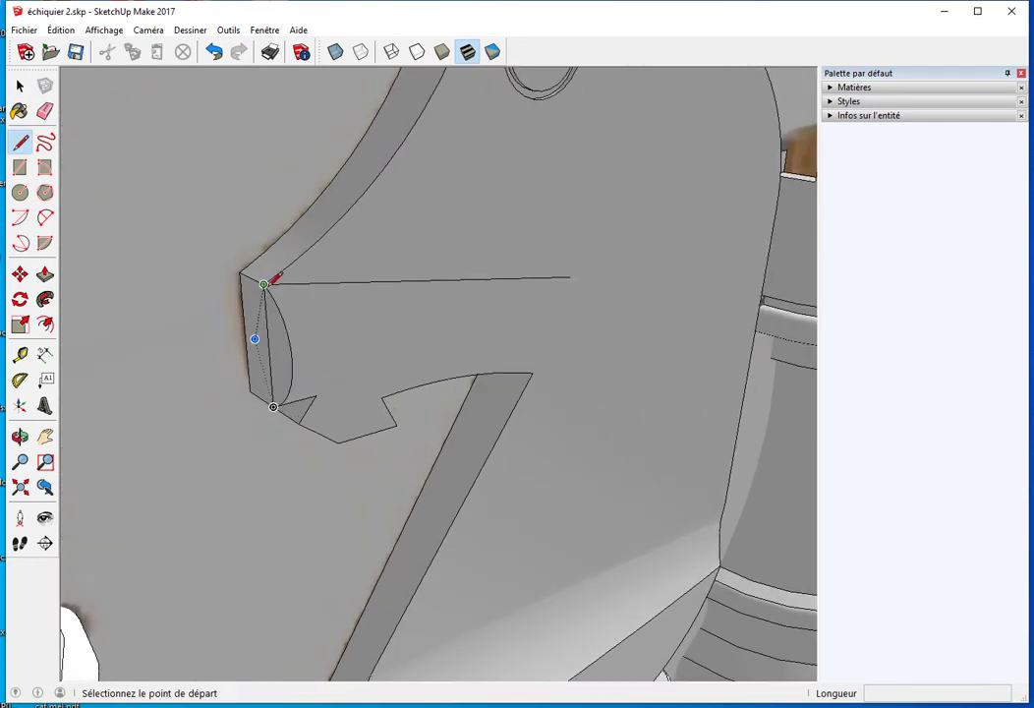
{"action": "left_click", "coordinate": [263, 284]}
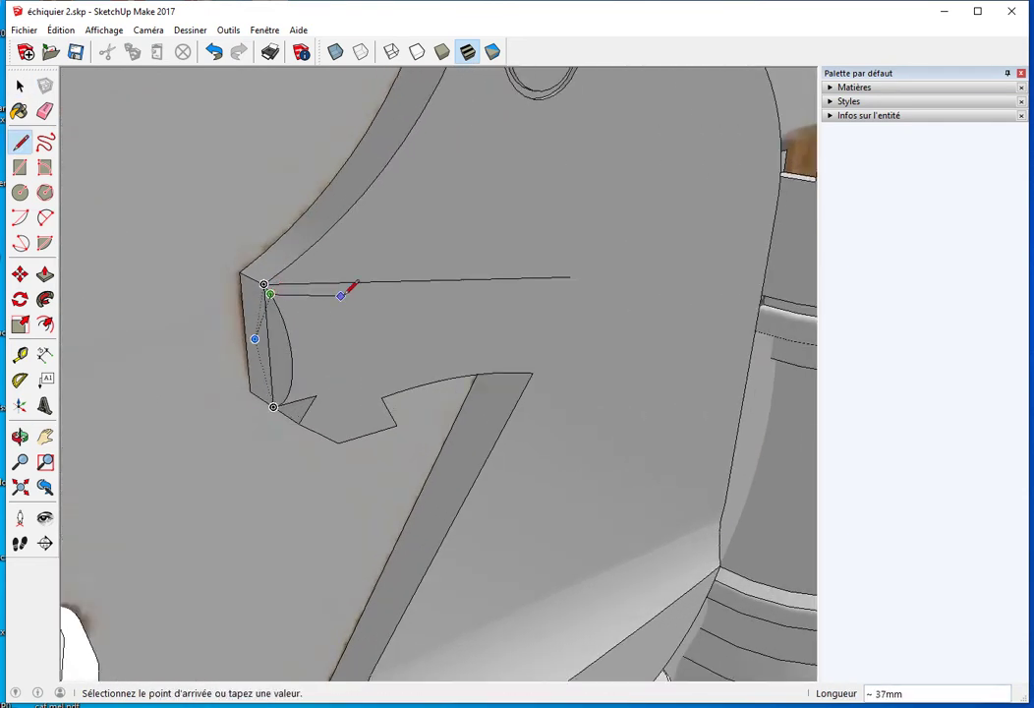
{"action": "left_click", "coordinate": [569, 278]}
{"action": "left_click", "coordinate": [569, 277]}
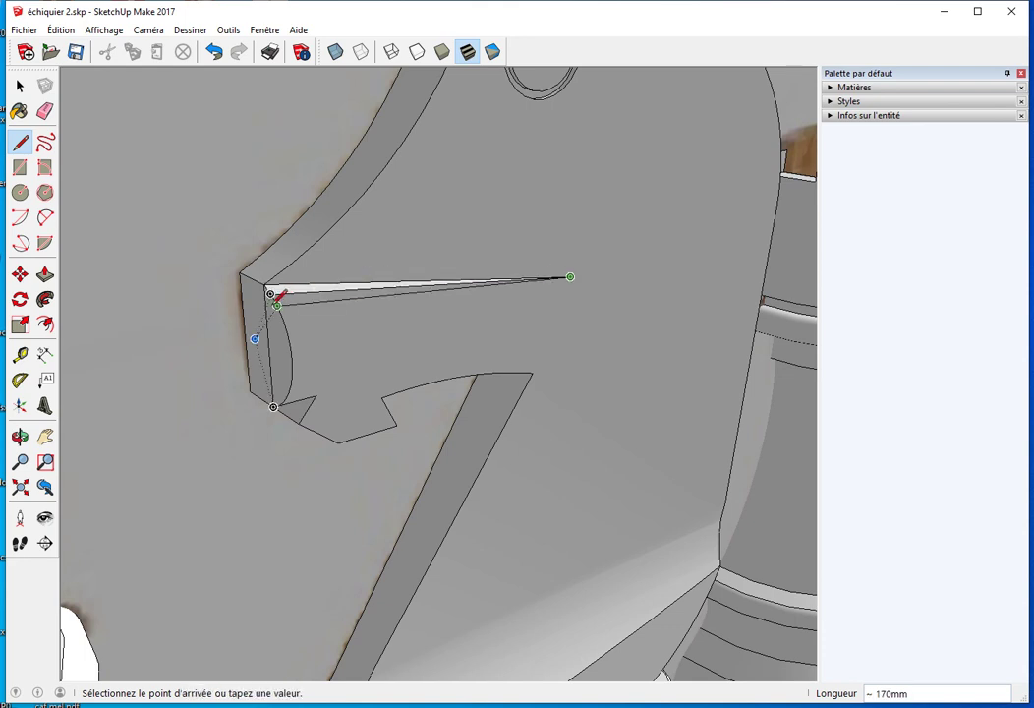
{"action": "left_click", "coordinate": [277, 306]}
{"action": "left_click", "coordinate": [282, 319]}
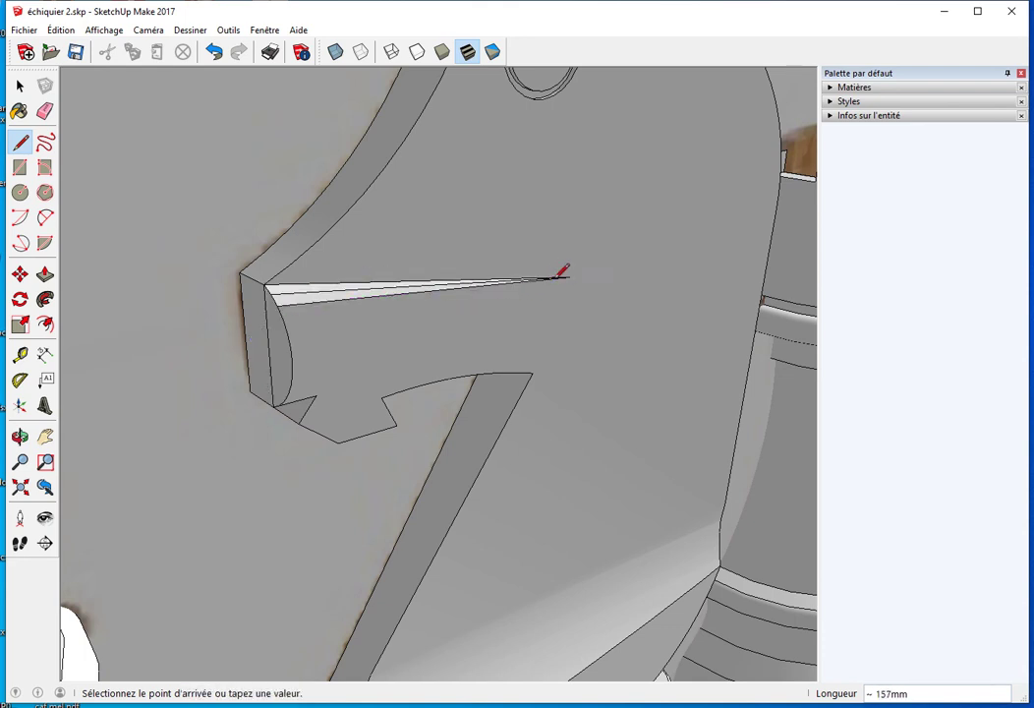
{"action": "left_click", "coordinate": [571, 278]}
{"action": "left_click", "coordinate": [570, 277]}
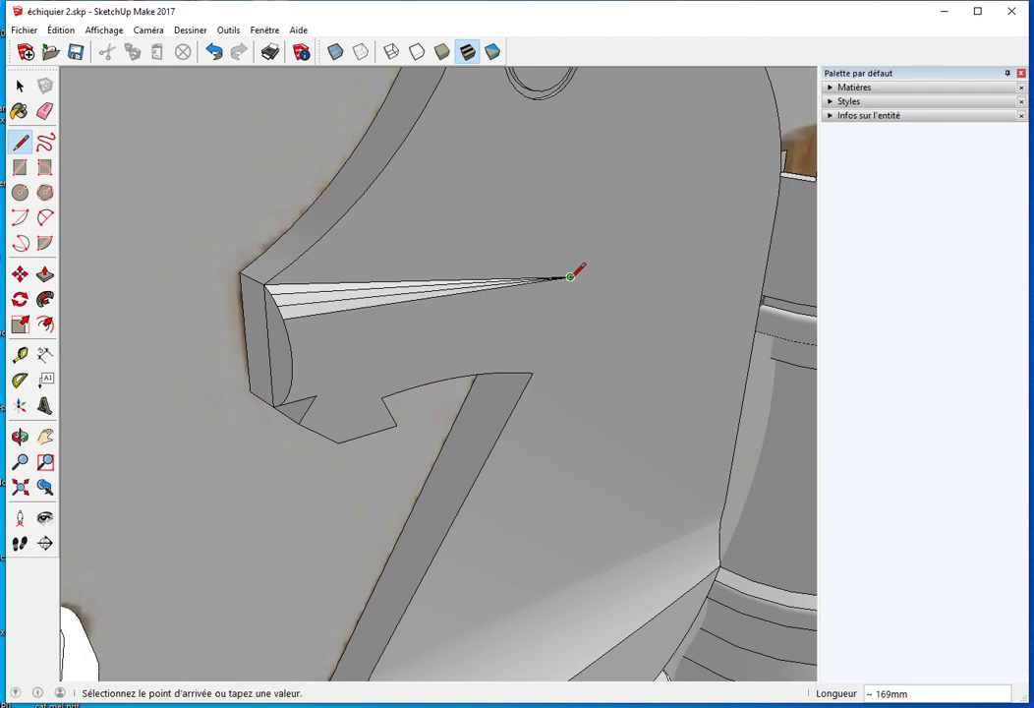
{"action": "left_click", "coordinate": [289, 328]}
{"action": "mouse_move", "coordinate": [292, 327]}
{"action": "middle_mouse_down"}
{"action": "mouse_move", "coordinate": [445, 212]}
{"action": "mouse_move", "coordinate": [465, 278]}
{"action": "middle_mouse_up"}
Soften the fan edges with the Eraser so the muzzle shades smoothly
{"action": "key", "text": "e"}
{"action": "left_click_drag", "start_coordinate": [299, 241], "coordinate": [378, 308], "text": "ctrl"}
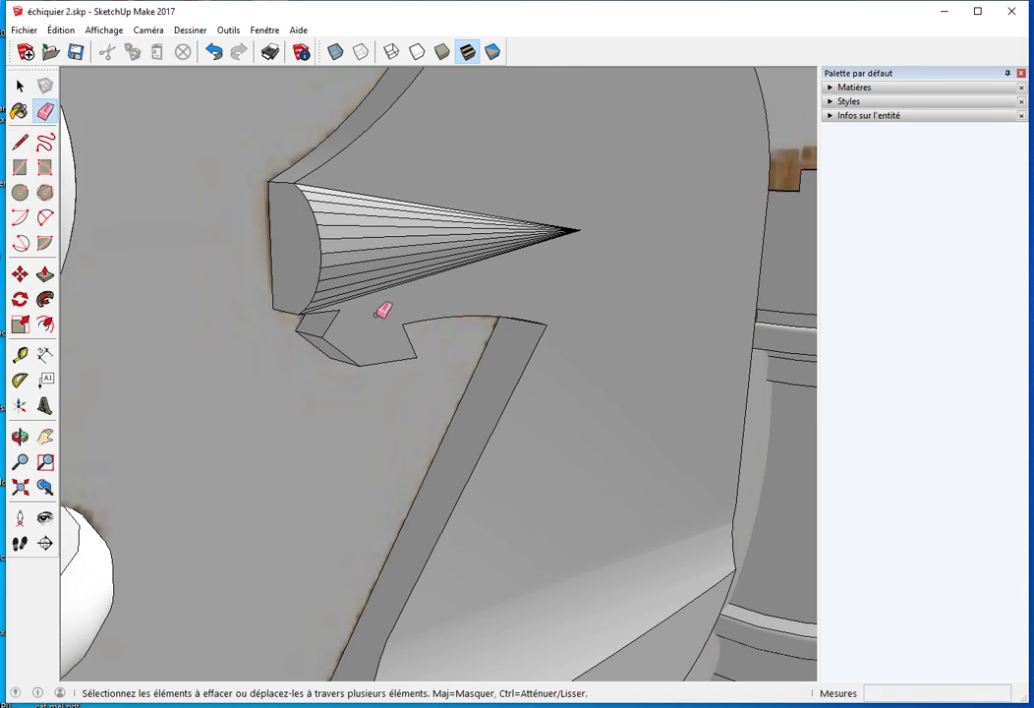
{"action": "mouse_move", "coordinate": [413, 295]}
{"action": "middle_mouse_down"}
{"action": "mouse_move", "coordinate": [394, 300]}
{"action": "mouse_move", "coordinate": [397, 291]}
{"action": "middle_mouse_up"}
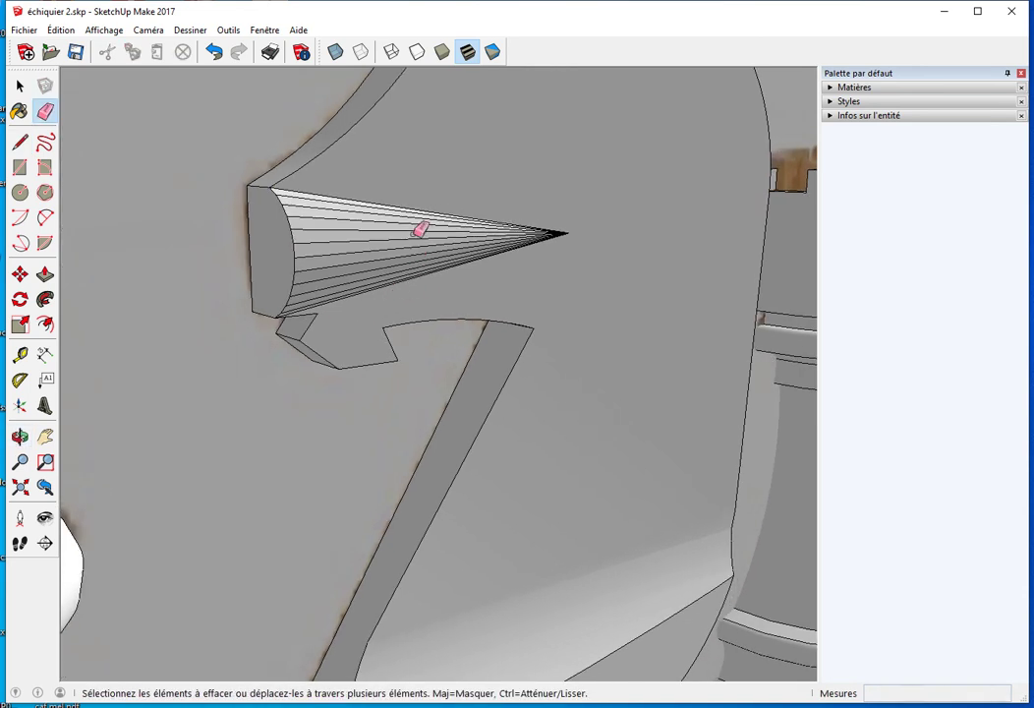
{"action": "left_click_drag", "start_coordinate": [392, 199], "coordinate": [391, 262]}
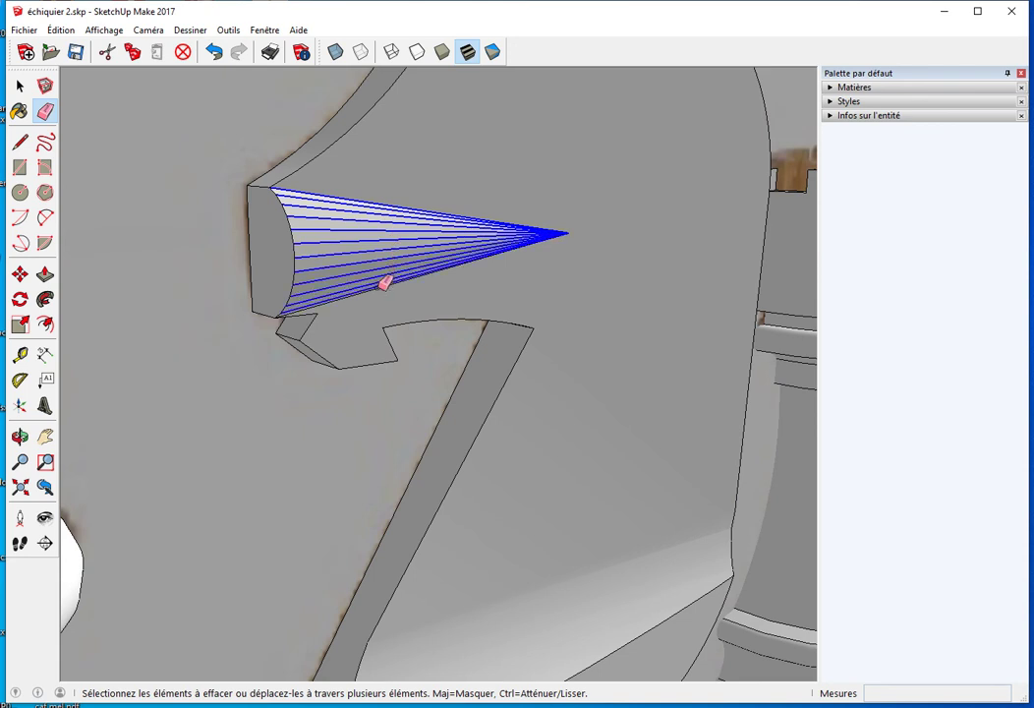
{"action": "left_click_drag", "start_coordinate": [386, 266], "coordinate": [468, 300], "text": "ctrl"}
{"action": "scroll", "coordinate": [500, 275], "scroll_direction": "down", "scroll_amount": 3}
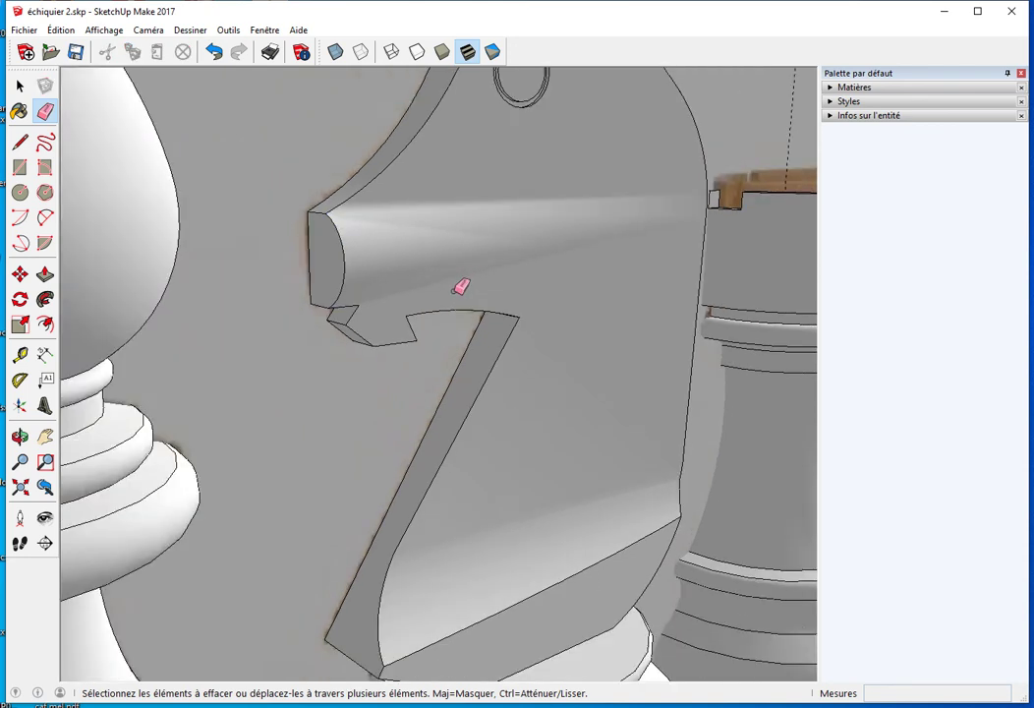
{"action": "scroll", "coordinate": [459, 286], "scroll_direction": "down", "scroll_amount": 3}
{"action": "mouse_move", "coordinate": [337, 342]}
{"action": "middle_mouse_down"}
{"action": "mouse_move", "coordinate": [430, 359]}
{"action": "mouse_move", "coordinate": [575, 343]}
{"action": "mouse_move", "coordinate": [470, 235]}
{"action": "mouse_move", "coordinate": [535, 180]}
{"action": "mouse_move", "coordinate": [300, 259]}
{"action": "mouse_move", "coordinate": [214, 323]}
{"action": "mouse_move", "coordinate": [457, 334]}
{"action": "mouse_move", "coordinate": [325, 334]}
{"action": "mouse_move", "coordinate": [372, 350]}
{"action": "mouse_move", "coordinate": [458, 335]}
{"action": "middle_mouse_up"}
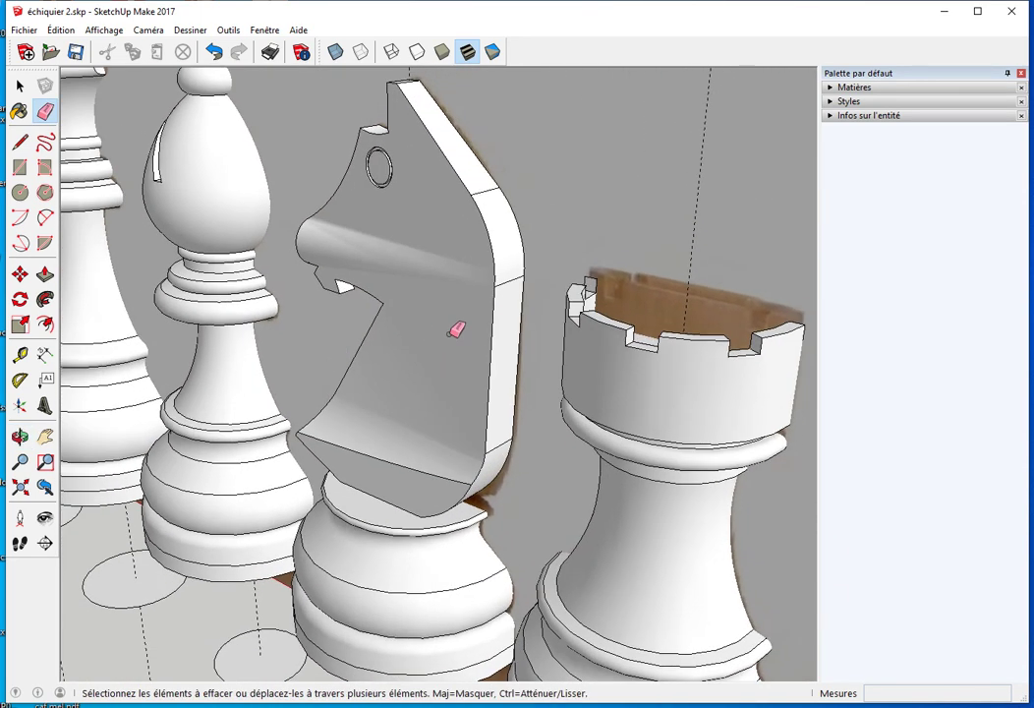
Make a copy of the knight half, placed off to the right of the original
{"action": "key", "text": "space"}
{"action": "right_click", "coordinate": [596, 198]}
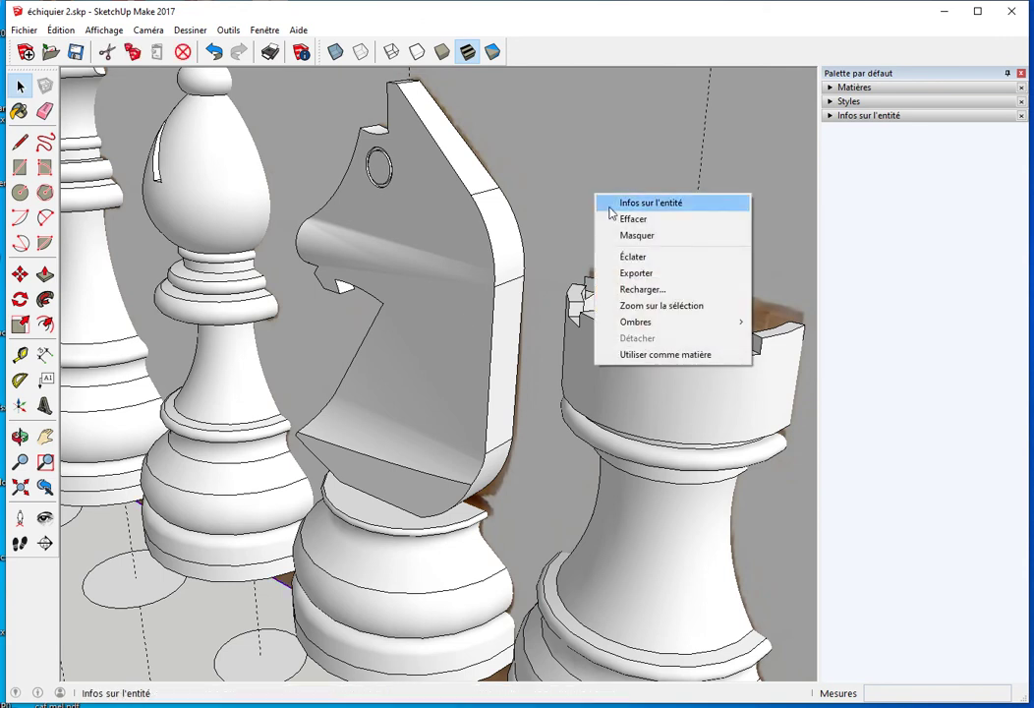
{"action": "left_click", "coordinate": [605, 235]}
{"action": "middle_click_drag", "start_coordinate": [568, 244], "coordinate": [434, 282]}
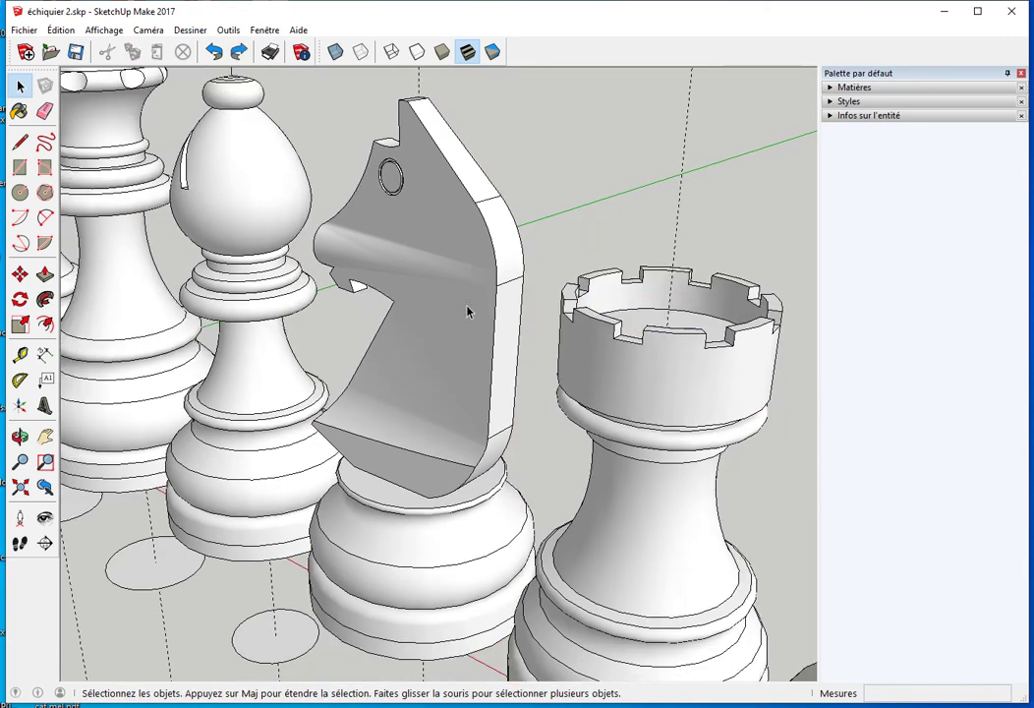
{"action": "left_click", "coordinate": [468, 312]}
{"action": "key", "text": "m"}
{"action": "mouse_move", "coordinate": [575, 241]}
{"action": "middle_mouse_down"}
{"action": "mouse_move", "coordinate": [427, 330]}
{"action": "mouse_move", "coordinate": [421, 315]}
{"action": "middle_mouse_up"}
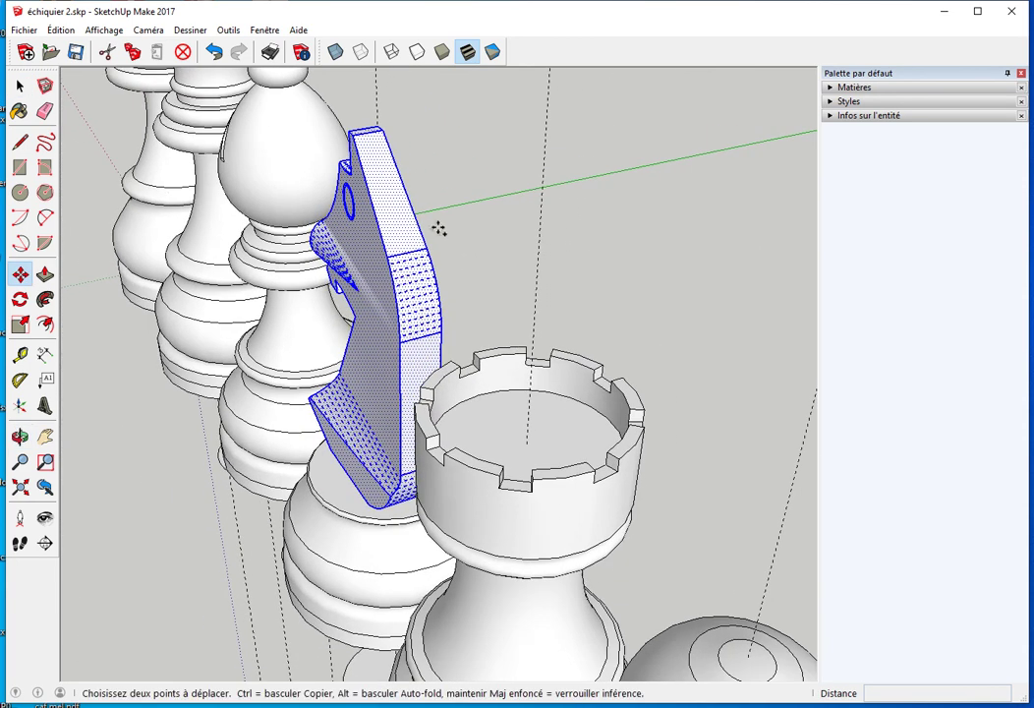
{"action": "middle_click_drag", "start_coordinate": [430, 224], "coordinate": [351, 184]}
{"action": "left_click", "coordinate": [363, 141]}
{"action": "key", "text": "ctrl"}
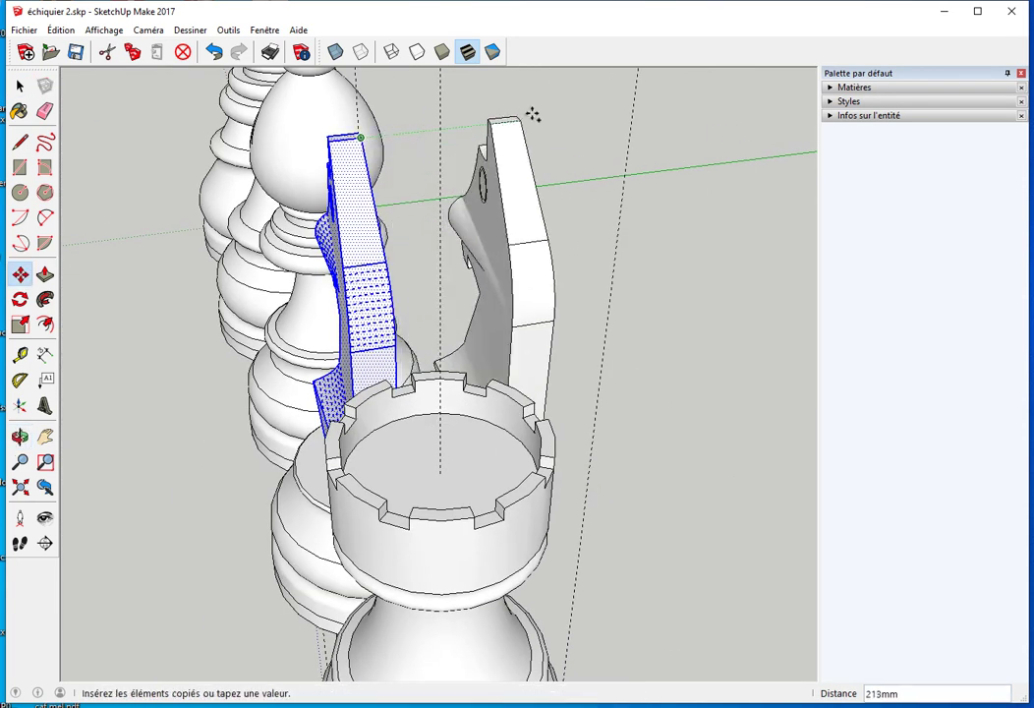
{"action": "left_click", "coordinate": [590, 110]}
Flip the copy along the green direction and set it flush against the original half
{"action": "middle_click_drag", "start_coordinate": [694, 316], "coordinate": [639, 314]}
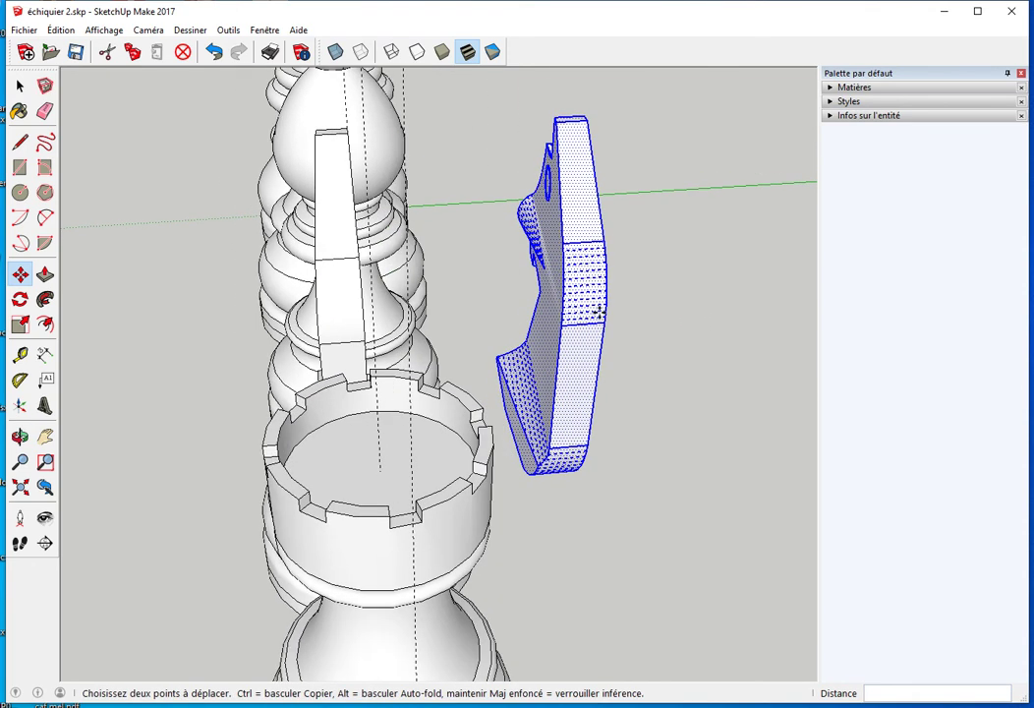
{"action": "middle_click_drag", "start_coordinate": [462, 279], "coordinate": [362, 270]}
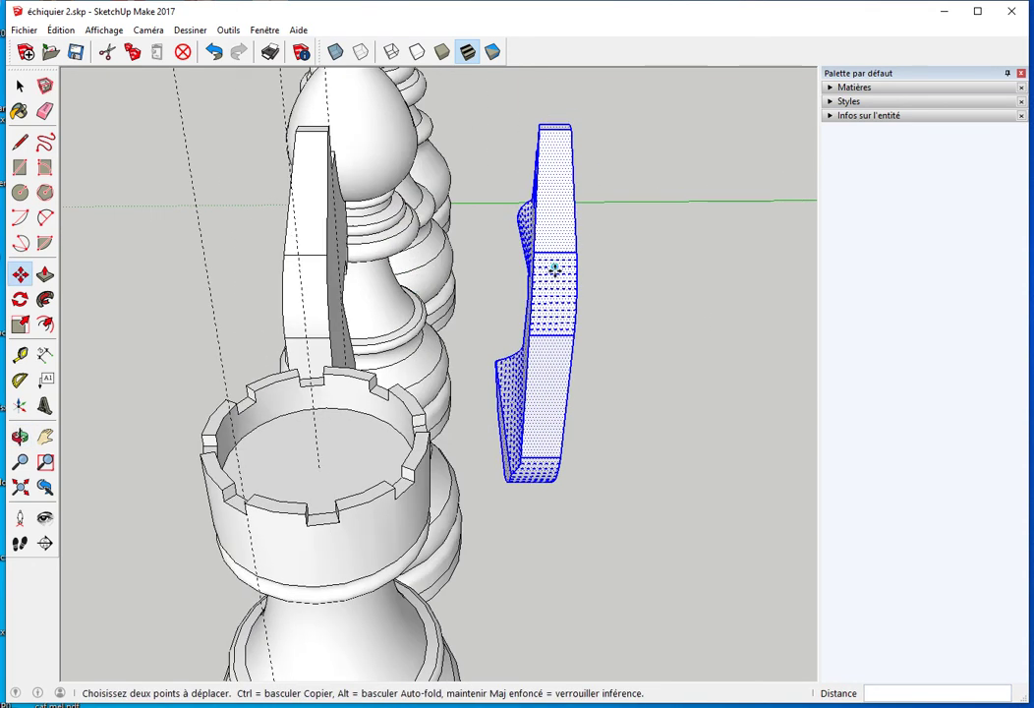
{"action": "right_click", "coordinate": [557, 265]}
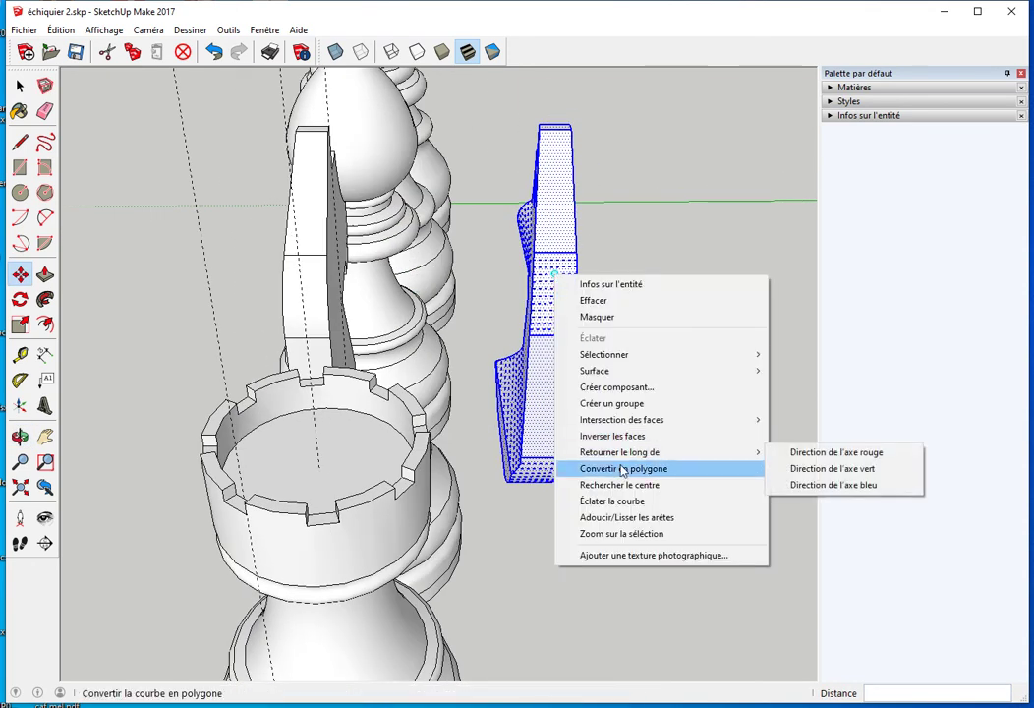
{"action": "mouse_move", "coordinate": [619, 452]}
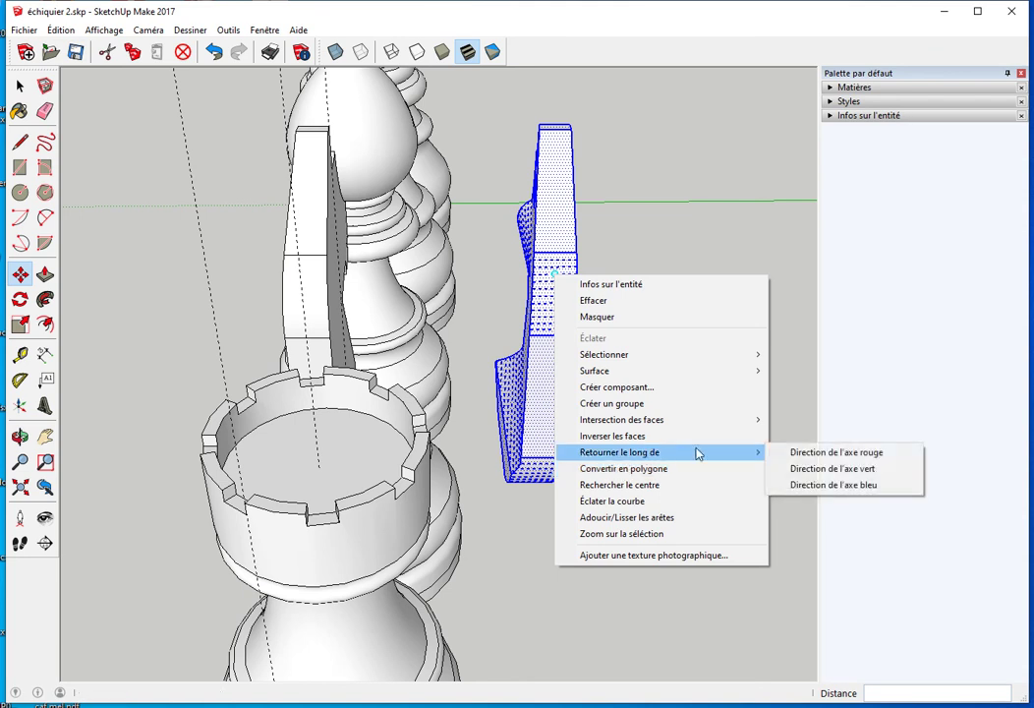
{"action": "left_click", "coordinate": [833, 468]}
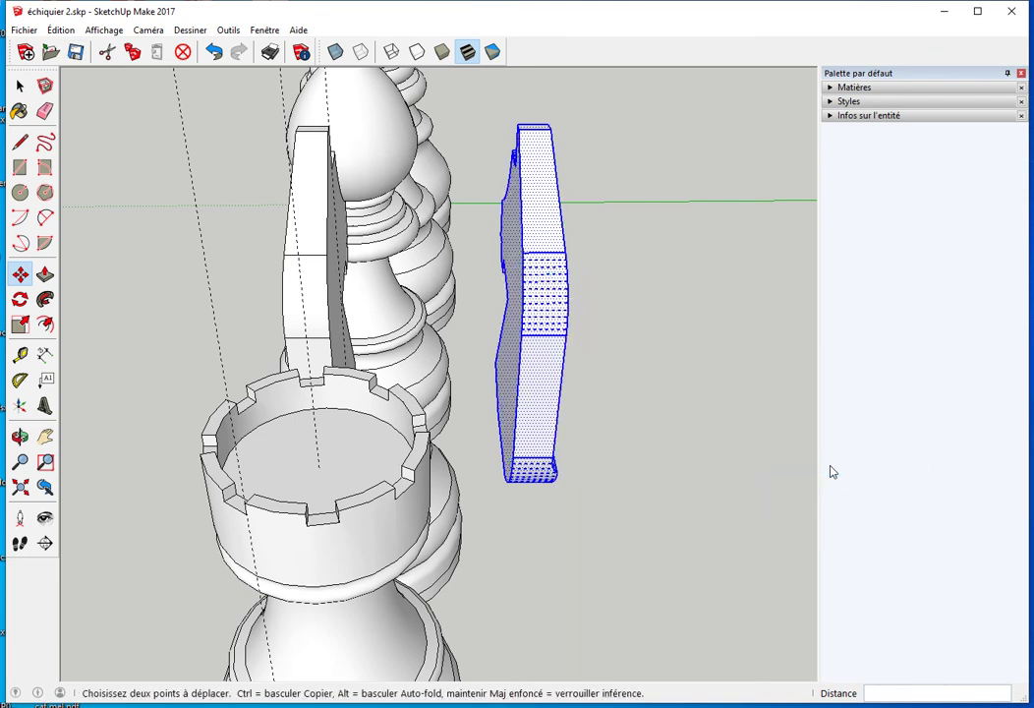
{"action": "mouse_move", "coordinate": [577, 342]}
{"action": "middle_mouse_down"}
{"action": "mouse_move", "coordinate": [480, 330]}
{"action": "mouse_move", "coordinate": [543, 321]}
{"action": "mouse_move", "coordinate": [579, 353]}
{"action": "mouse_move", "coordinate": [561, 268]}
{"action": "middle_mouse_up"}
{"action": "key", "text": "m"}
{"action": "left_click", "coordinate": [513, 184]}
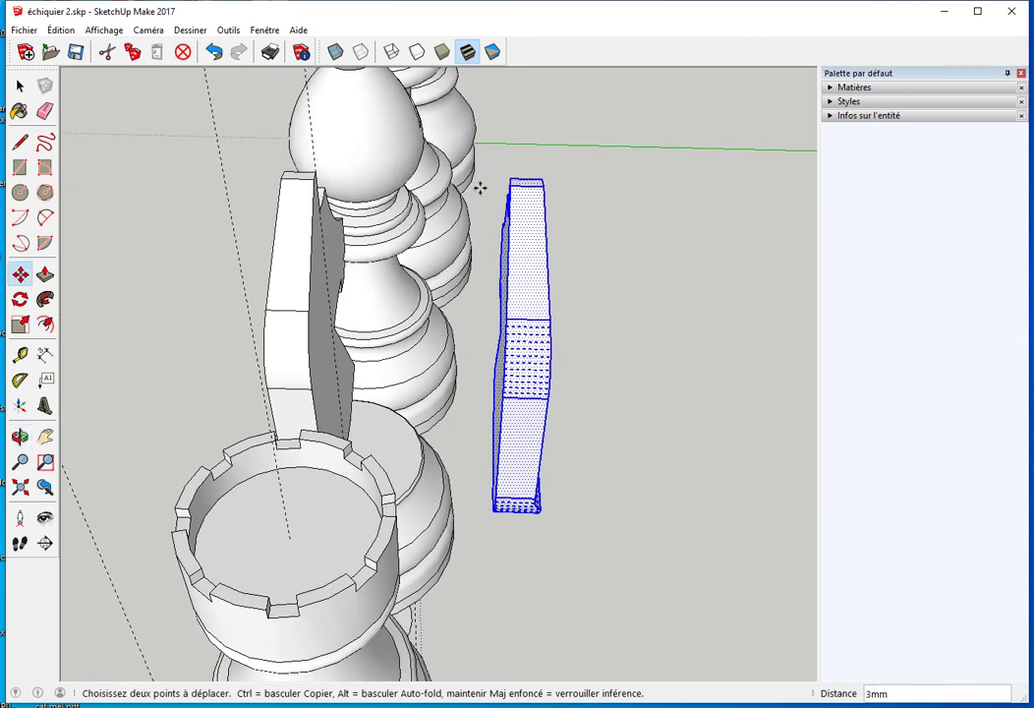
{"action": "left_click", "coordinate": [310, 182]}
{"action": "key", "text": "space"}
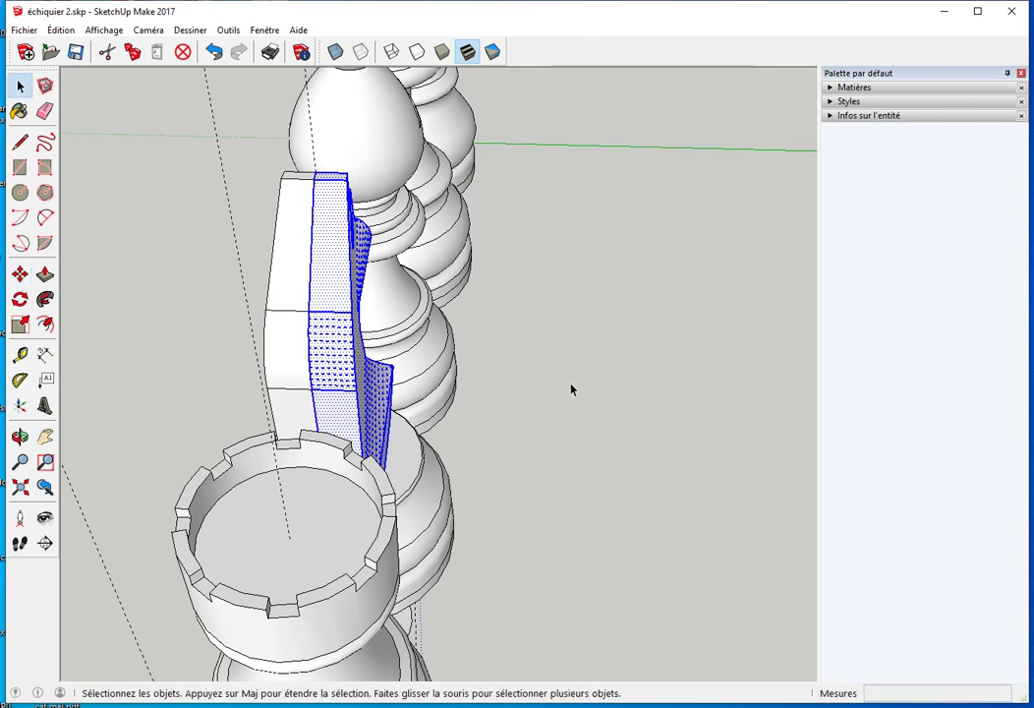
{"action": "left_click", "coordinate": [570, 388]}
Erase two seam lines across the knight's curved back with the Eraser
{"action": "mouse_move", "coordinate": [590, 416]}
{"action": "middle_mouse_down"}
{"action": "mouse_move", "coordinate": [535, 425]}
{"action": "mouse_move", "coordinate": [479, 413]}
{"action": "middle_mouse_up"}
{"action": "key", "text": "e"}
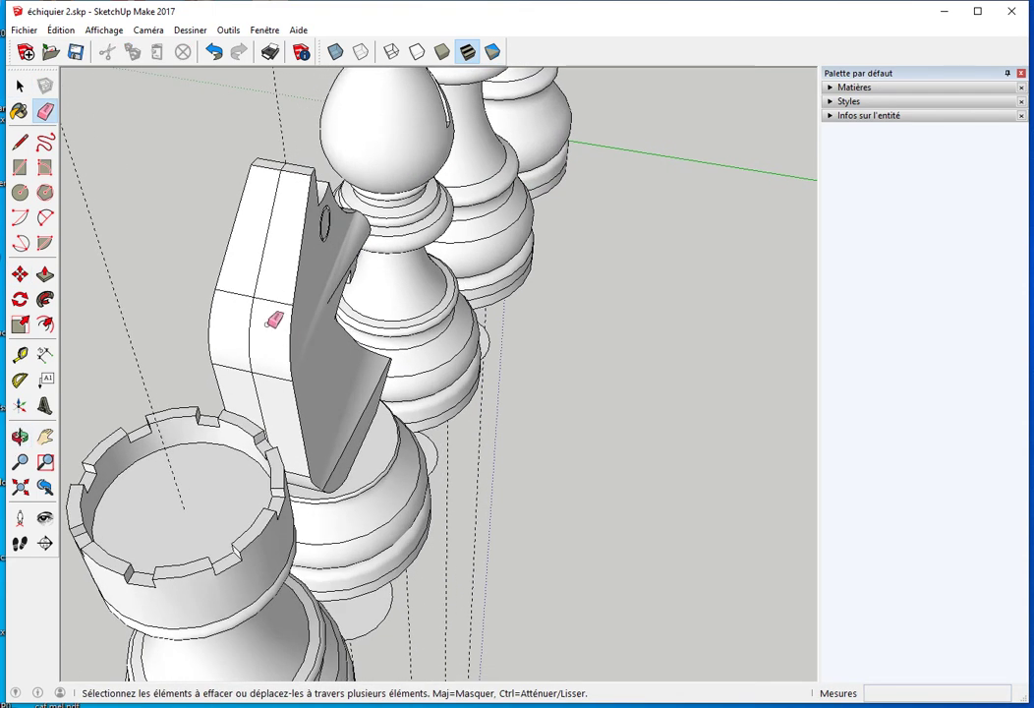
{"action": "left_click", "coordinate": [232, 292]}
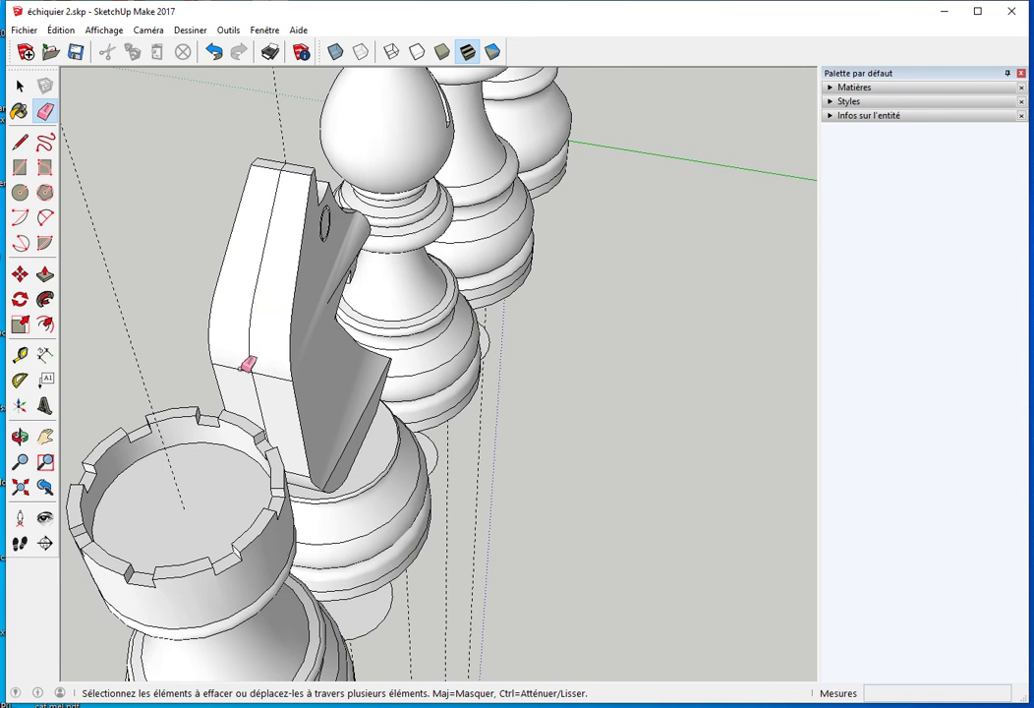
{"action": "mouse_move", "coordinate": [295, 381]}
{"action": "middle_mouse_down"}
{"action": "mouse_move", "coordinate": [261, 286]}
{"action": "mouse_move", "coordinate": [227, 267]}
{"action": "middle_mouse_up"}
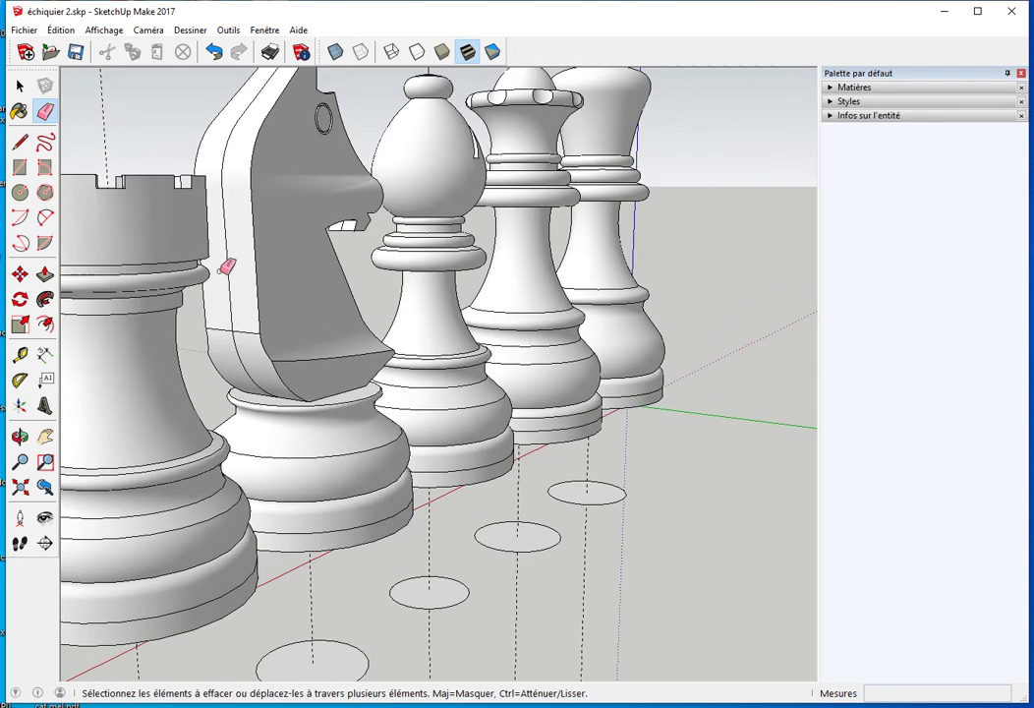
{"action": "left_click_drag", "start_coordinate": [229, 331], "coordinate": [255, 314]}
{"action": "mouse_move", "coordinate": [263, 315]}
{"action": "middle_mouse_down"}
{"action": "mouse_move", "coordinate": [300, 356]}
{"action": "mouse_move", "coordinate": [286, 210]}
{"action": "middle_mouse_up"}
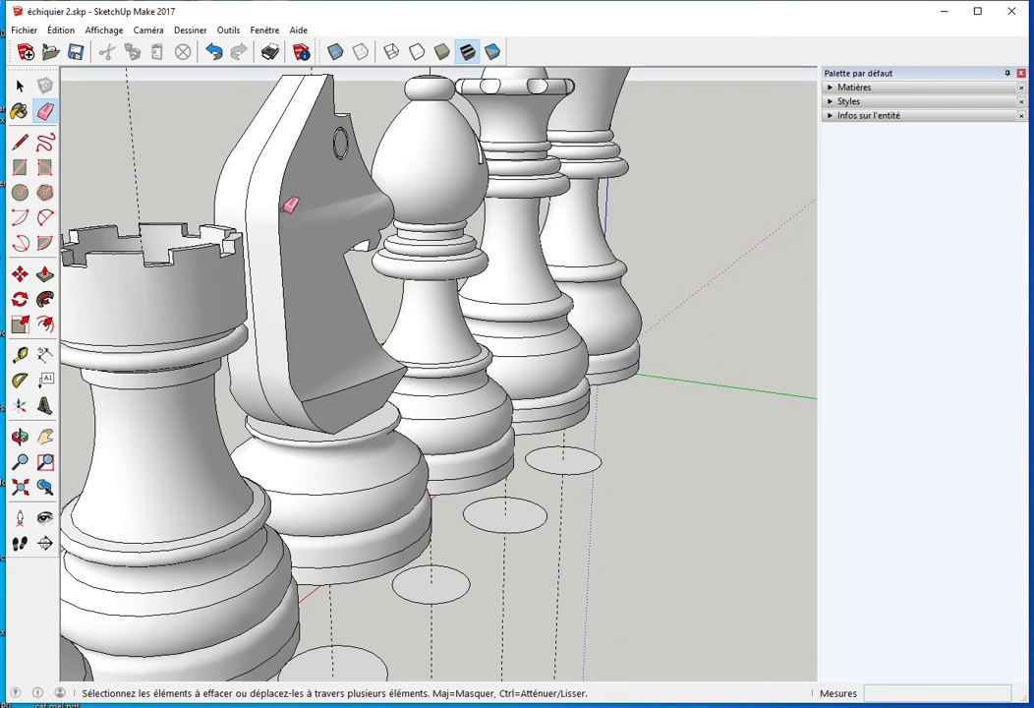
Inspect the knight's side face and undo two unwanted changes
{"action": "key", "text": "space"}
{"action": "left_click", "coordinate": [268, 226]}
{"action": "mouse_move", "coordinate": [267, 226]}
{"action": "middle_mouse_down"}
{"action": "mouse_move", "coordinate": [224, 215]}
{"action": "mouse_move", "coordinate": [360, 301]}
{"action": "mouse_move", "coordinate": [306, 230]}
{"action": "middle_mouse_up"}
{"action": "key", "text": "ctrl+z"}
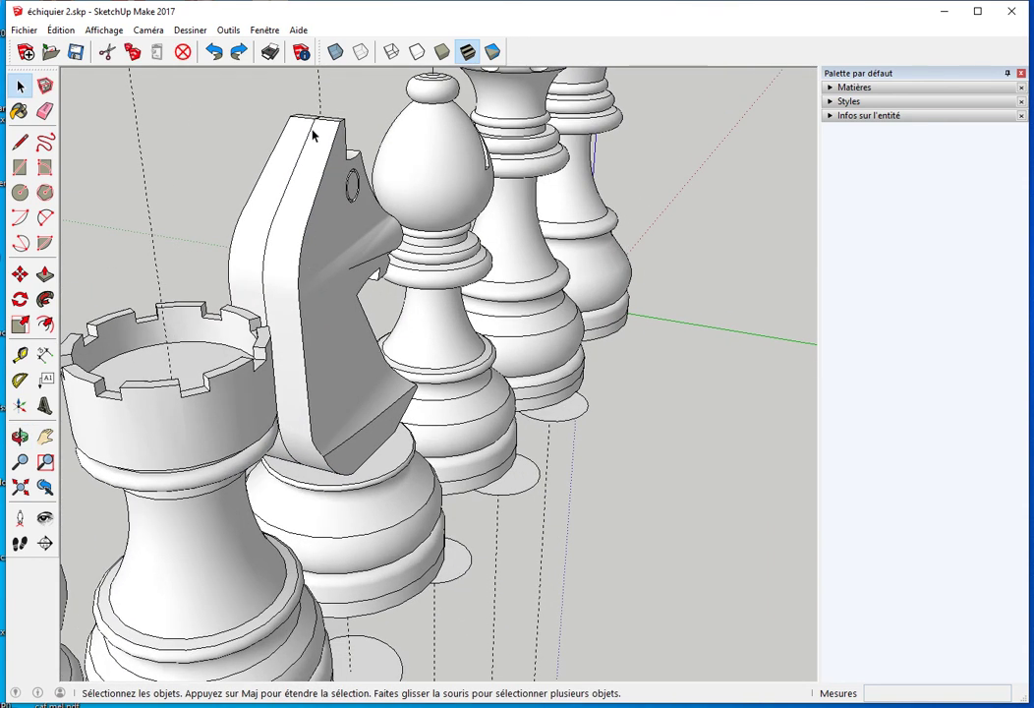
{"action": "key", "text": "e"}
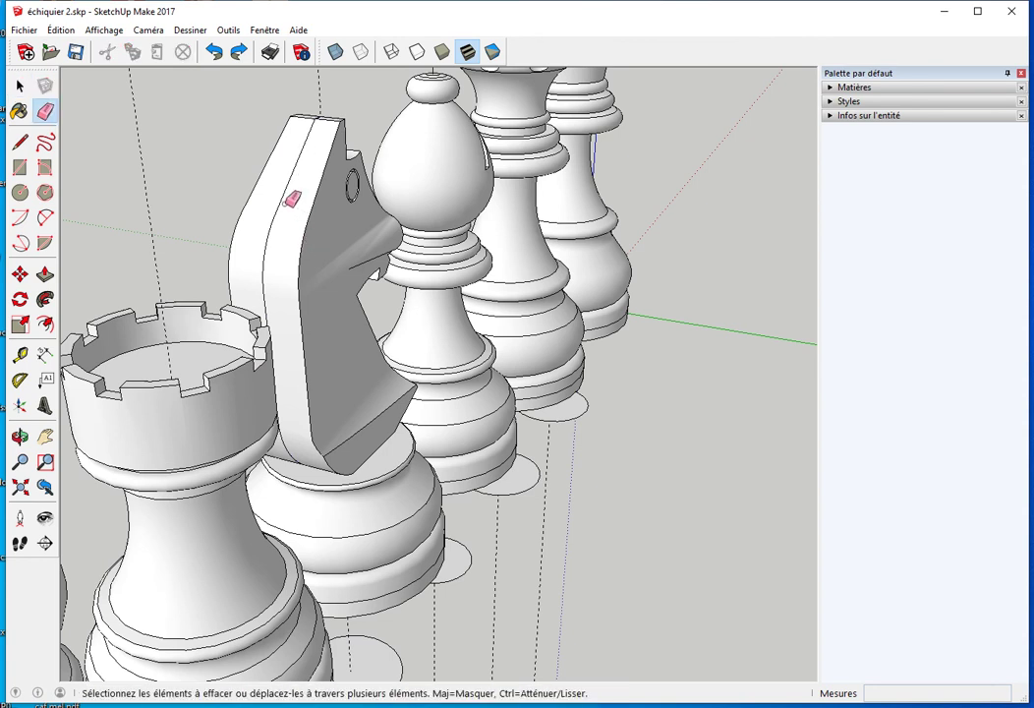
{"action": "mouse_move", "coordinate": [343, 292]}
{"action": "middle_mouse_down"}
{"action": "mouse_move", "coordinate": [173, 254]}
{"action": "mouse_move", "coordinate": [288, 158]}
{"action": "middle_mouse_up"}
{"action": "mouse_move", "coordinate": [262, 307]}
{"action": "middle_mouse_down"}
{"action": "mouse_move", "coordinate": [570, 325]}
{"action": "mouse_move", "coordinate": [242, 357]}
{"action": "mouse_move", "coordinate": [351, 358]}
{"action": "middle_mouse_up"}
{"action": "key", "text": "ctrl+z"}
{"action": "key", "text": "space"}
{"action": "mouse_move", "coordinate": [217, 293]}
{"action": "middle_mouse_down"}
{"action": "mouse_move", "coordinate": [306, 341]}
{"action": "mouse_move", "coordinate": [283, 311]}
{"action": "middle_mouse_up"}
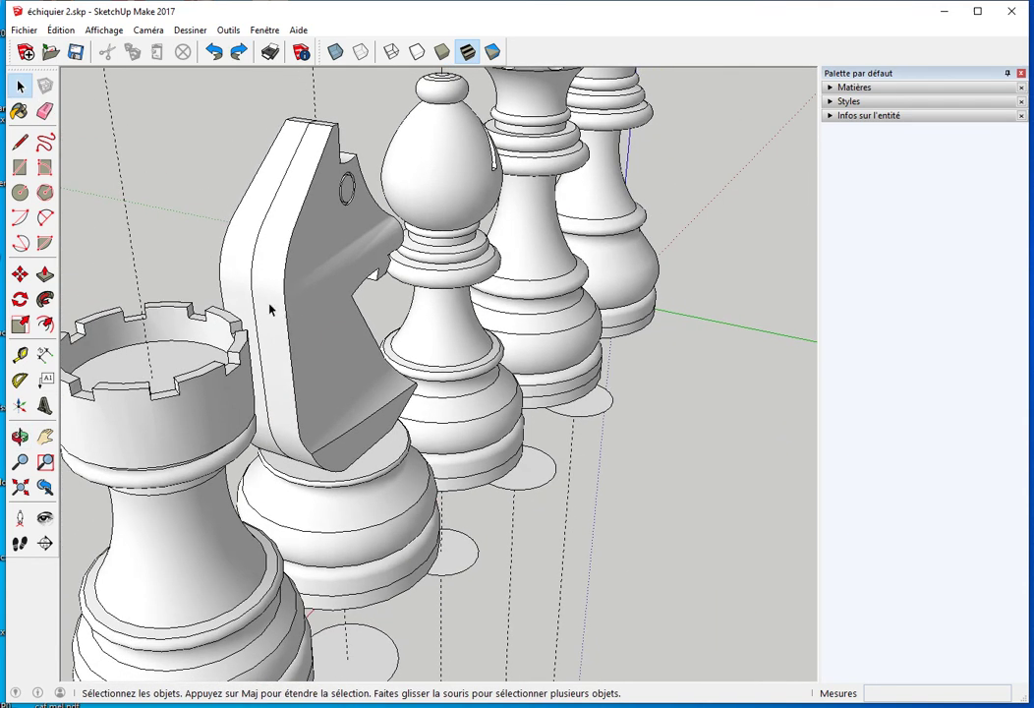
{"action": "right_click", "coordinate": [270, 309]}
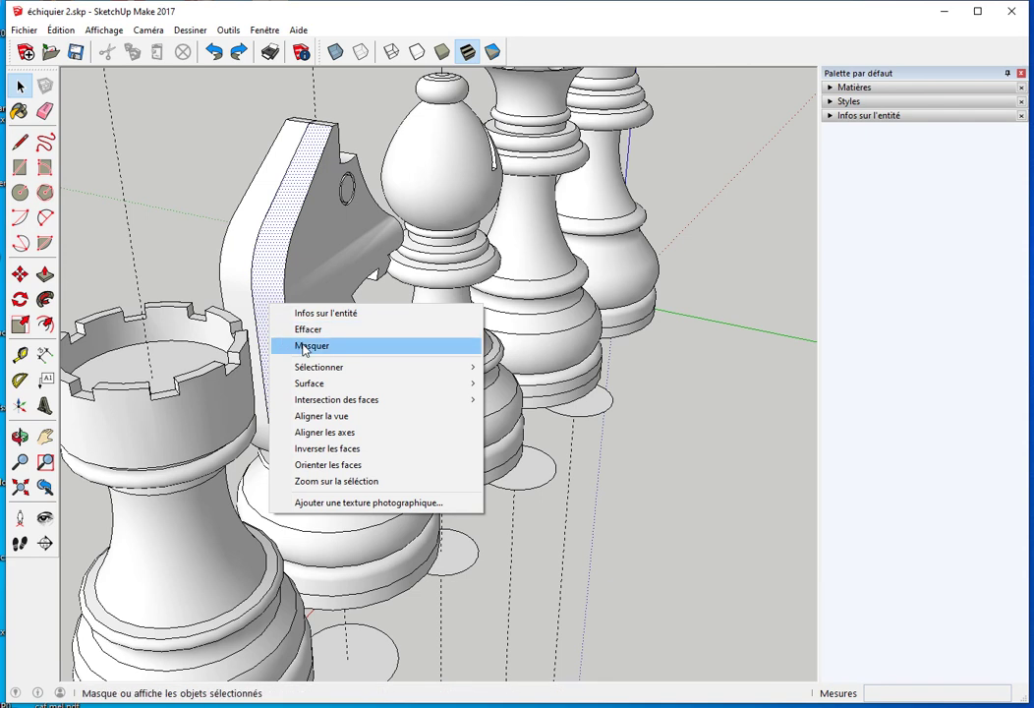
{"action": "left_click", "coordinate": [297, 345]}
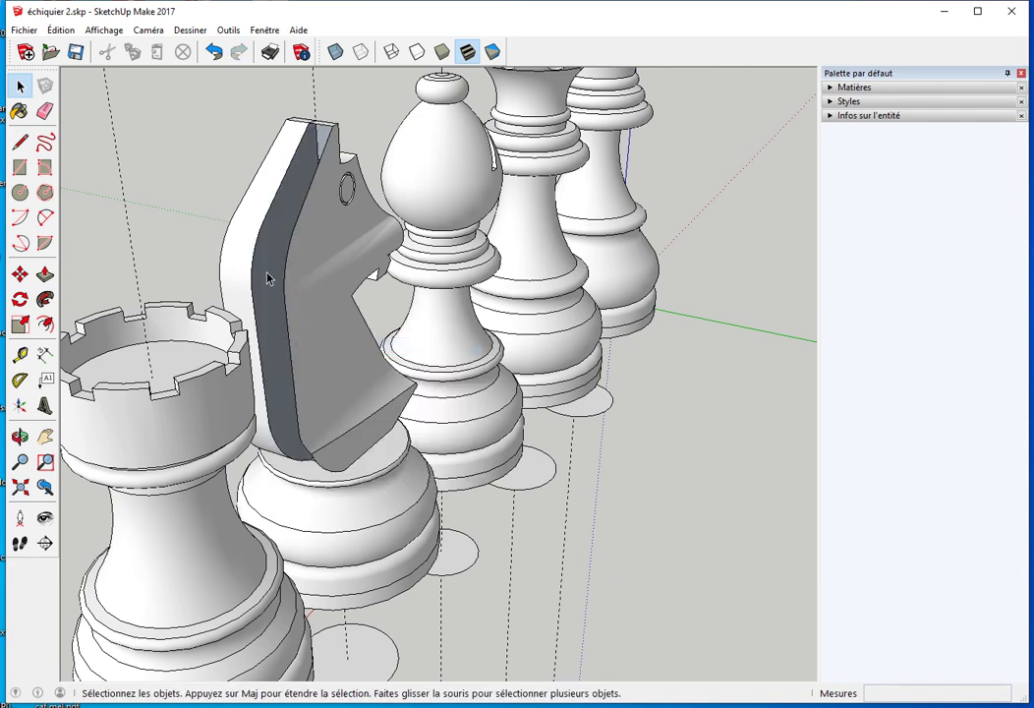
{"action": "left_click", "coordinate": [266, 276]}
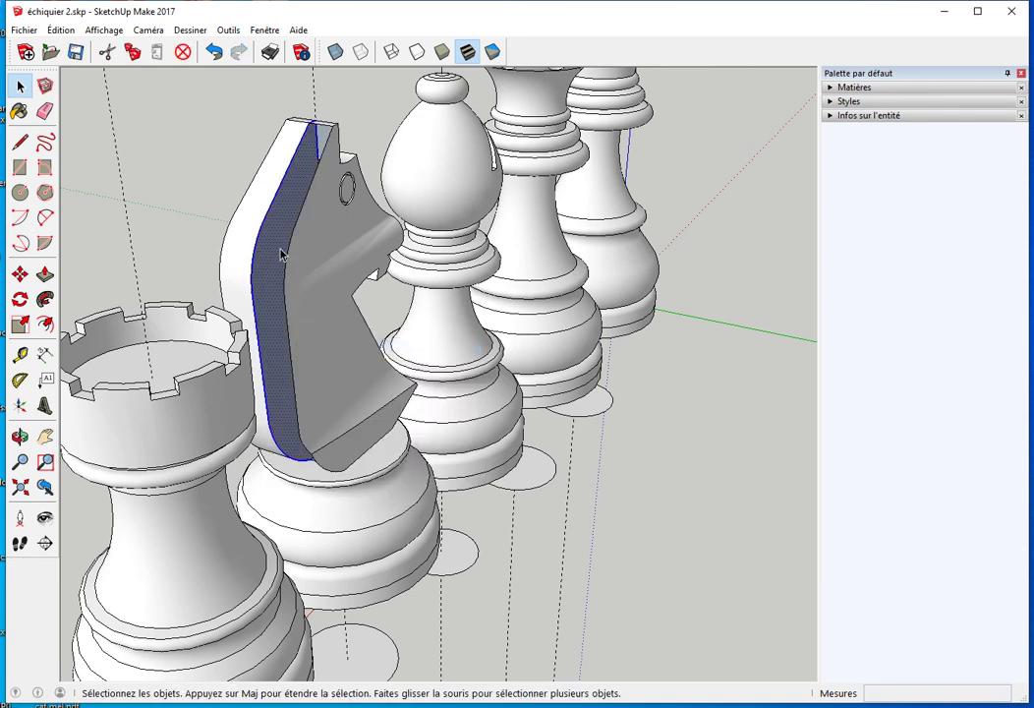
{"action": "middle_click_drag", "start_coordinate": [385, 328], "coordinate": [314, 299]}
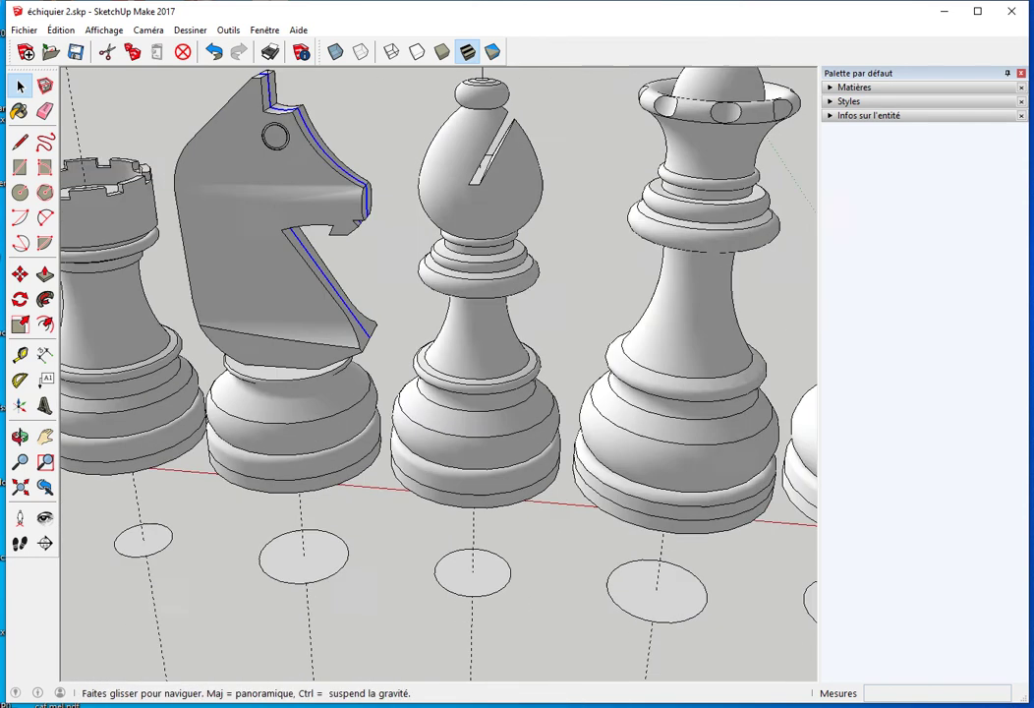
{"action": "mouse_move", "coordinate": [231, 361]}
{"action": "middle_mouse_down"}
{"action": "mouse_move", "coordinate": [241, 371]}
{"action": "mouse_move", "coordinate": [471, 329]}
{"action": "mouse_move", "coordinate": [346, 341]}
{"action": "middle_mouse_up"}
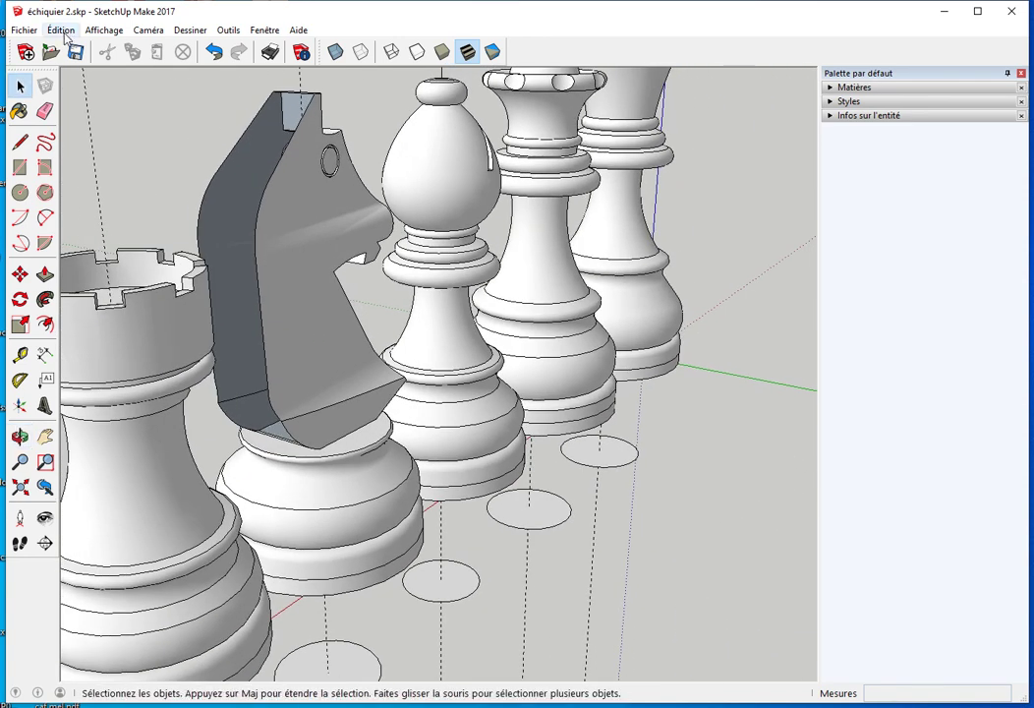
{"action": "left_click", "coordinate": [61, 30]}
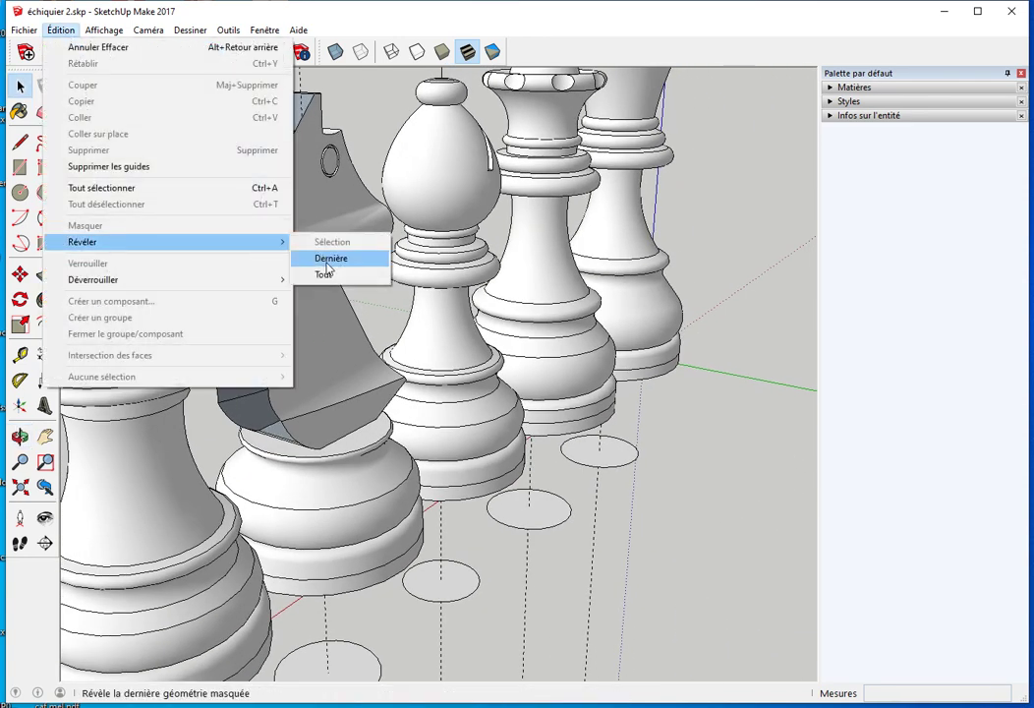
{"action": "left_click", "coordinate": [328, 260]}
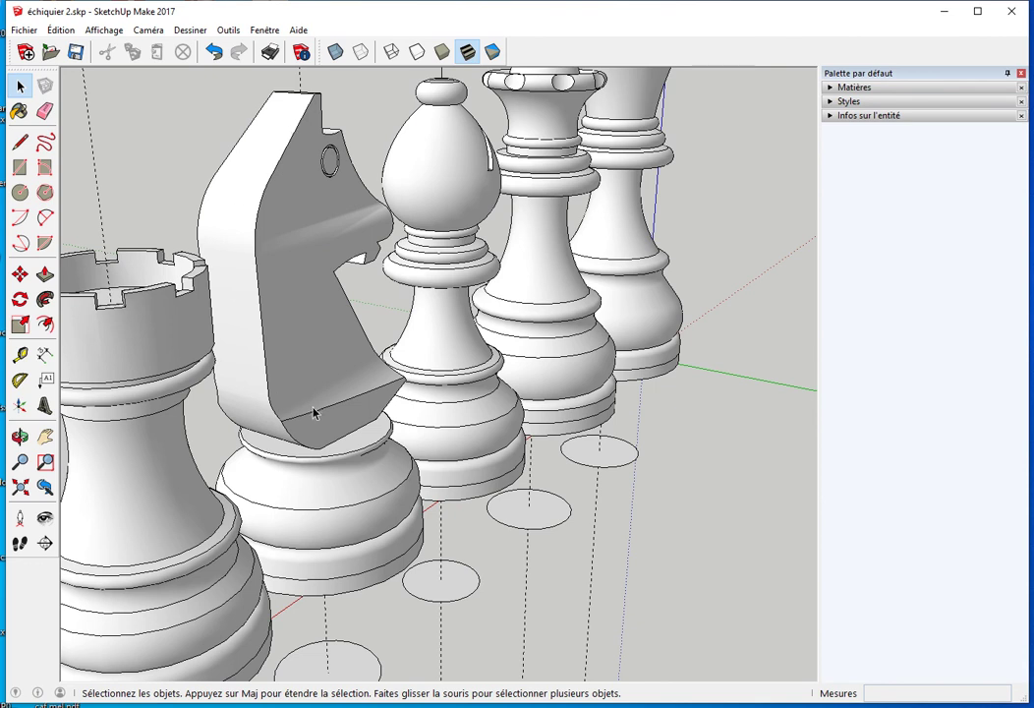
Orbit and zoom out until all six chessmen show, knight between bishop and rook
{"action": "mouse_move", "coordinate": [311, 412]}
{"action": "middle_mouse_down"}
{"action": "mouse_move", "coordinate": [429, 403]}
{"action": "mouse_move", "coordinate": [471, 483]}
{"action": "middle_mouse_up"}
{"action": "mouse_move", "coordinate": [411, 410]}
{"action": "middle_mouse_down"}
{"action": "mouse_move", "coordinate": [411, 472]}
{"action": "mouse_move", "coordinate": [434, 568]}
{"action": "mouse_move", "coordinate": [445, 510]}
{"action": "mouse_move", "coordinate": [407, 561]}
{"action": "middle_mouse_up"}
{"action": "mouse_move", "coordinate": [478, 591]}
{"action": "middle_mouse_down"}
{"action": "mouse_move", "coordinate": [512, 472]}
{"action": "mouse_move", "coordinate": [530, 334]}
{"action": "mouse_move", "coordinate": [508, 473]}
{"action": "middle_mouse_up"}
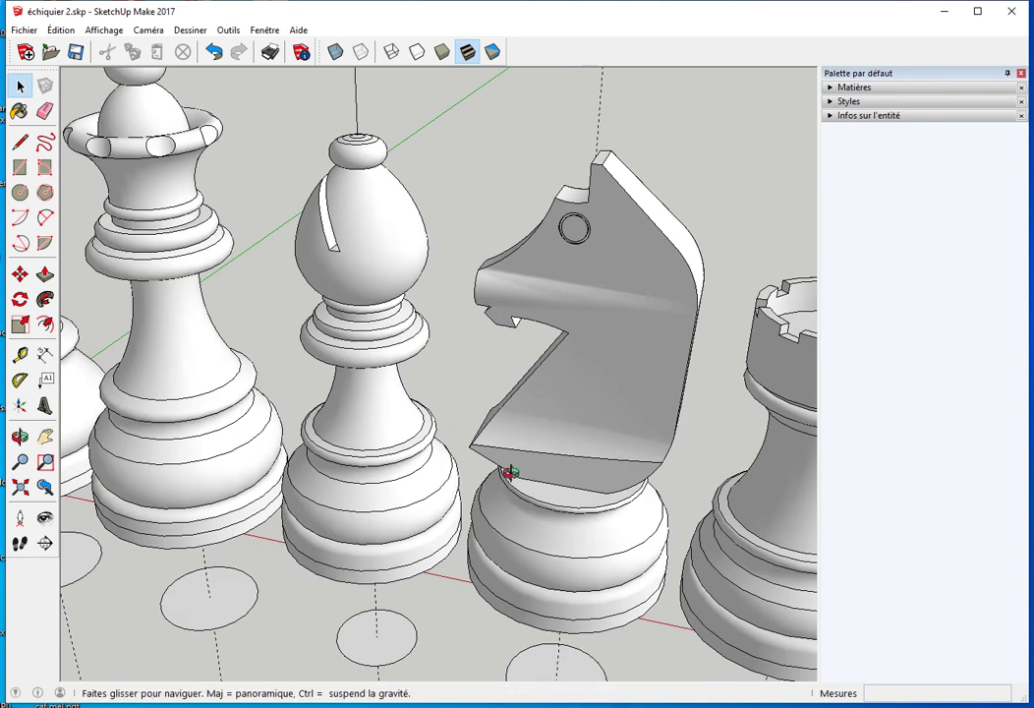
{"action": "scroll", "coordinate": [600, 430], "scroll_direction": "down", "scroll_amount": 2}
{"action": "scroll", "coordinate": [602, 432], "scroll_direction": "down", "scroll_amount": 2}
{"action": "scroll", "coordinate": [604, 472], "scroll_direction": "down", "scroll_amount": 2}
{"action": "scroll", "coordinate": [634, 476], "scroll_direction": "down", "scroll_amount": 2}
{"action": "middle_click_drag", "start_coordinate": [632, 476], "coordinate": [549, 478]}
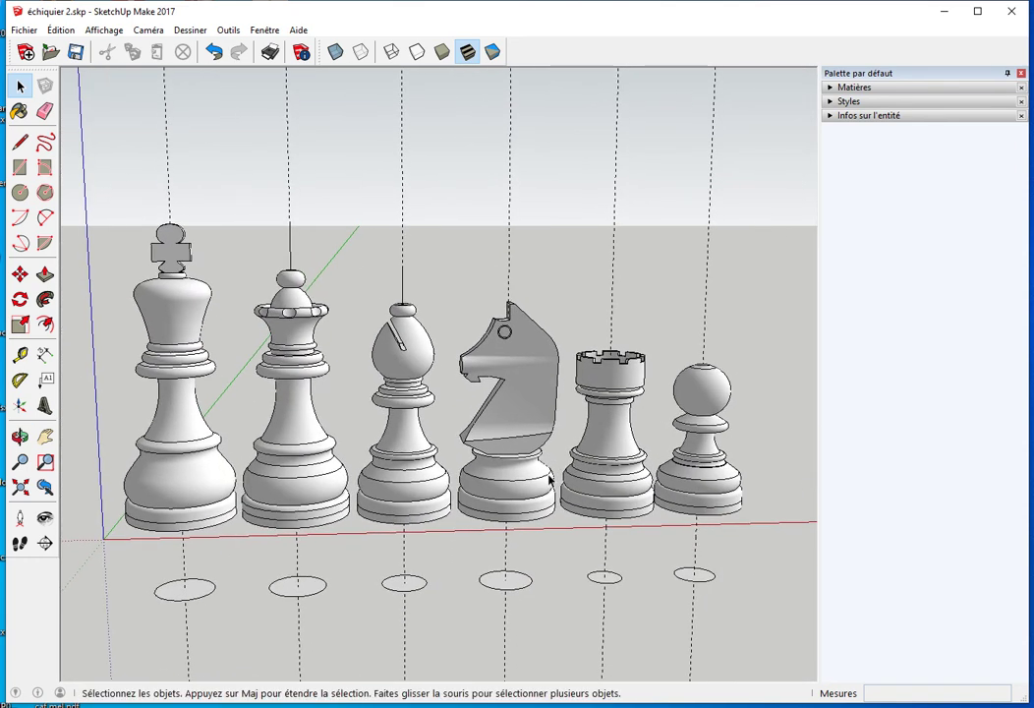